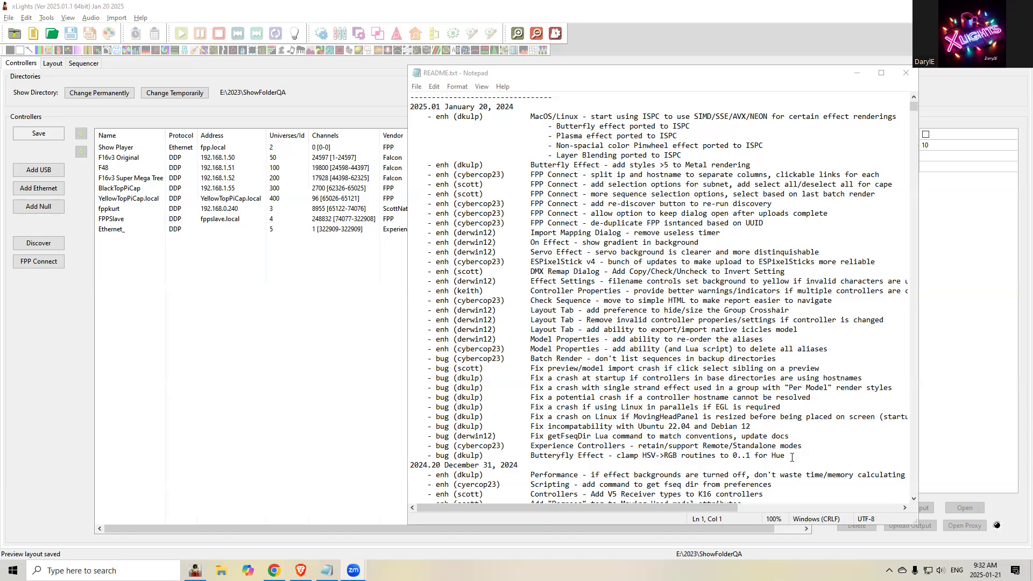
# Step: Review the 2025.01 bug-fix entries in the README, from the Butterfly effect fix up to the preview/model import crash fix
pyautogui.click(791, 458)
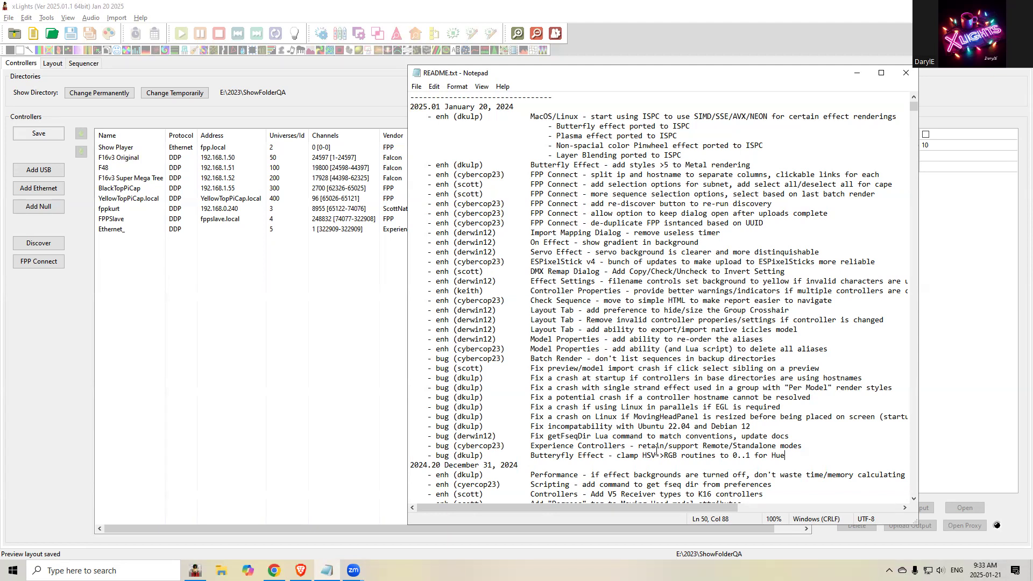
pyautogui.moveTo(789, 435); pyautogui.dragTo(531, 436)
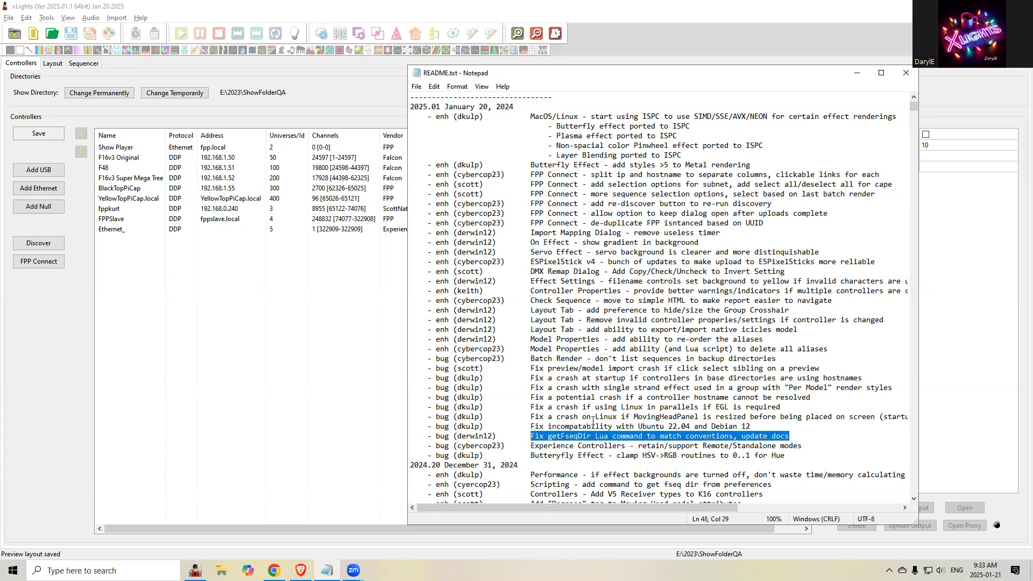
pyautogui.click(594, 419)
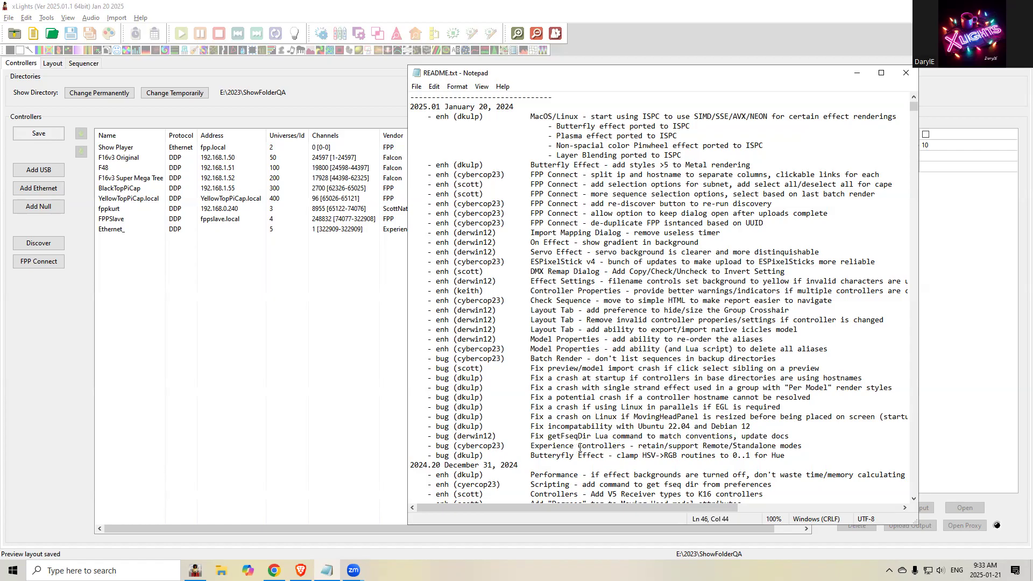
pyautogui.click(549, 437)
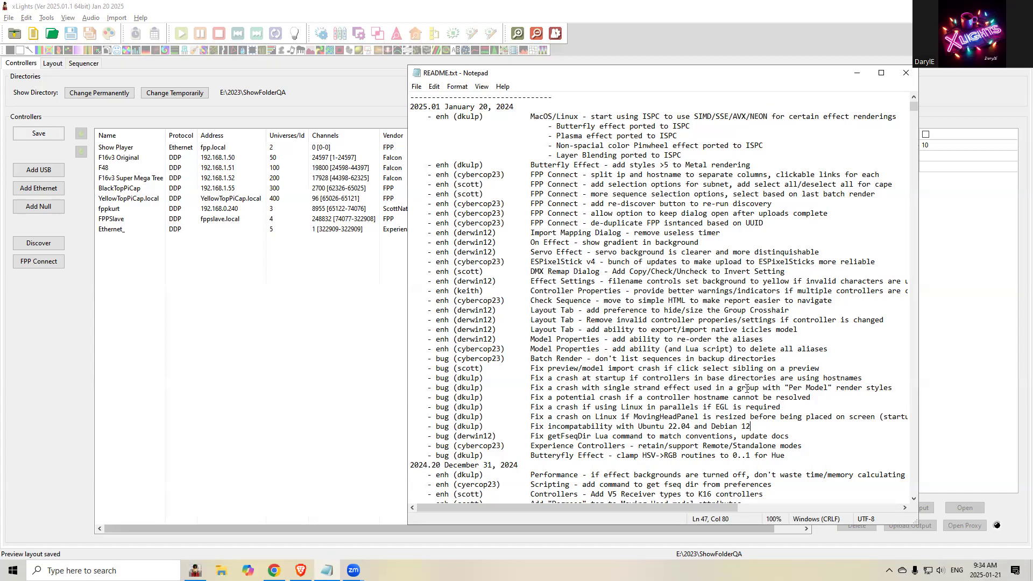
pyautogui.moveTo(810, 397); pyautogui.dragTo(687, 397)
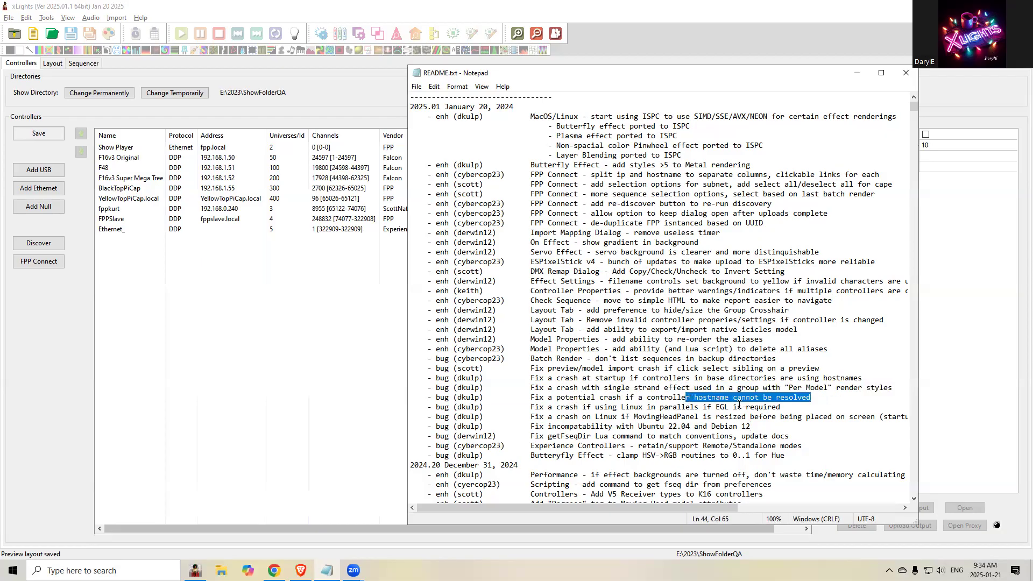
pyautogui.click(625, 387)
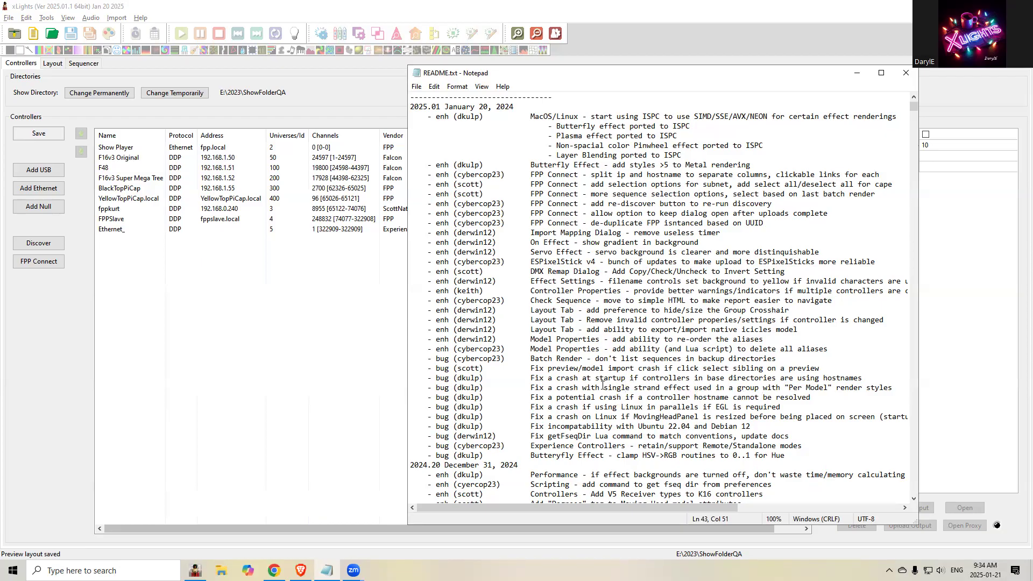
pyautogui.moveTo(604, 379); pyautogui.dragTo(674, 379)
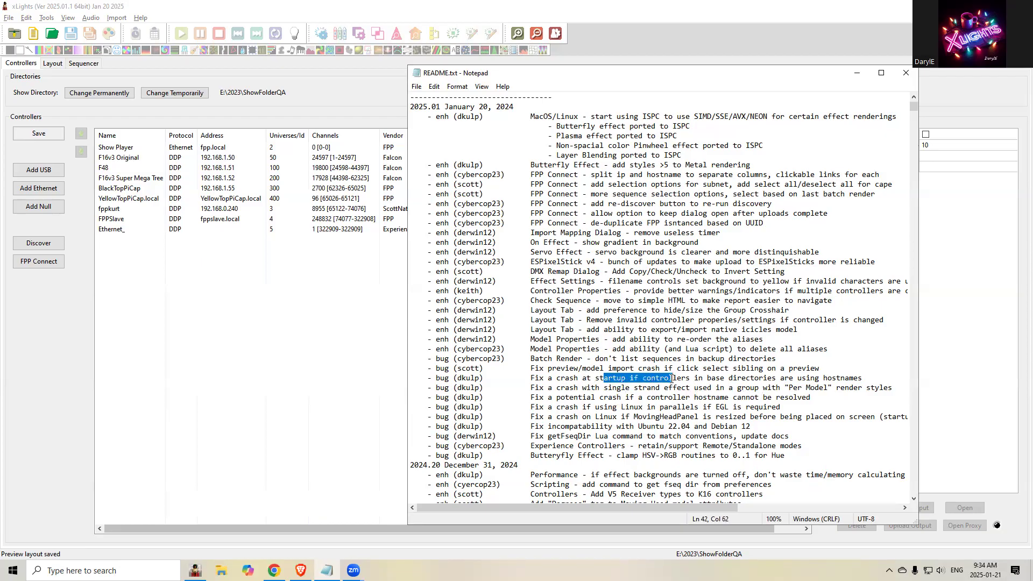
pyautogui.click(590, 368)
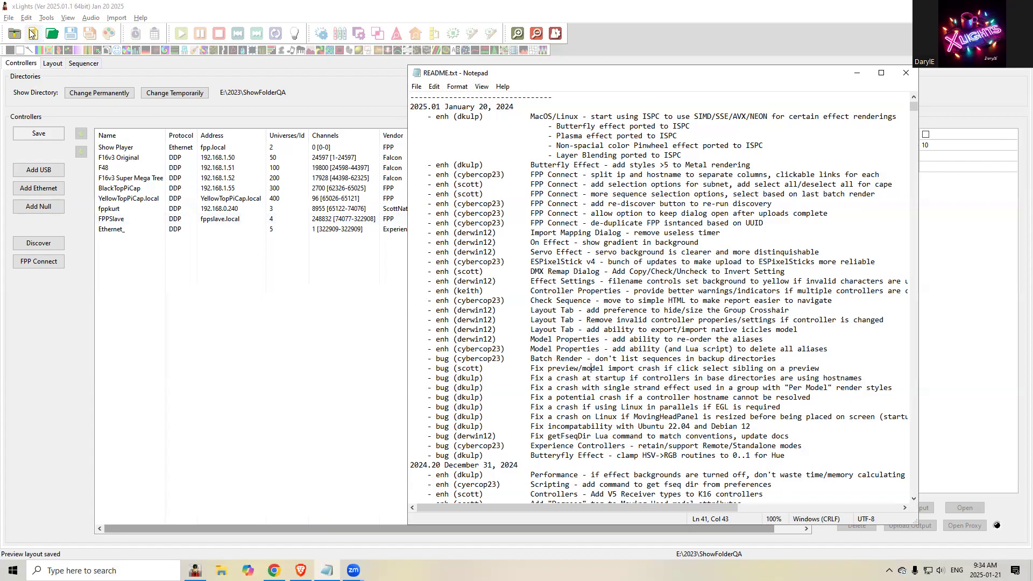
# Step: Open Batch Render to inspect its sequence list against the README's backup-directories note, and close it without rendering
pyautogui.click(47, 18)
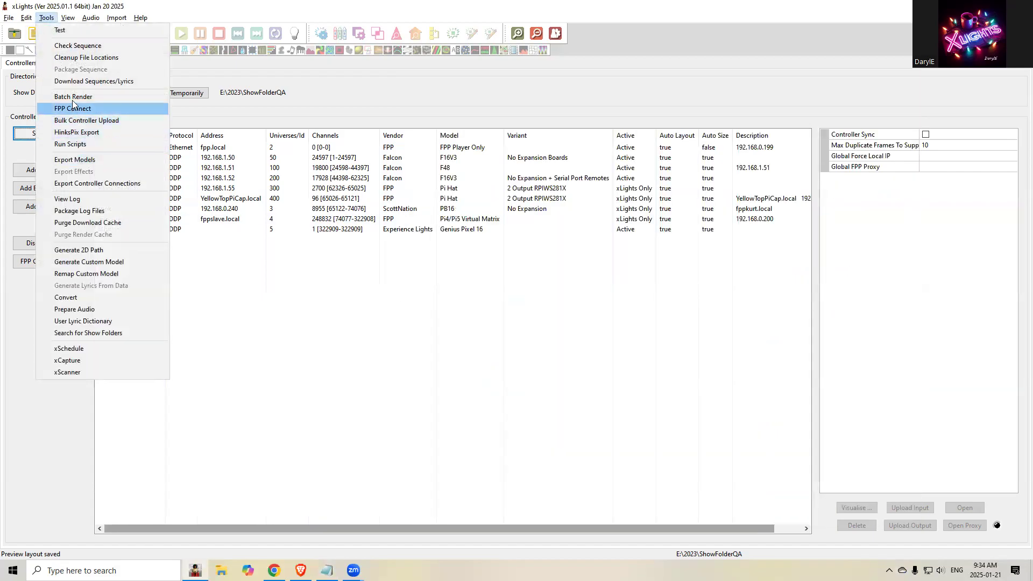
pyautogui.click(74, 96)
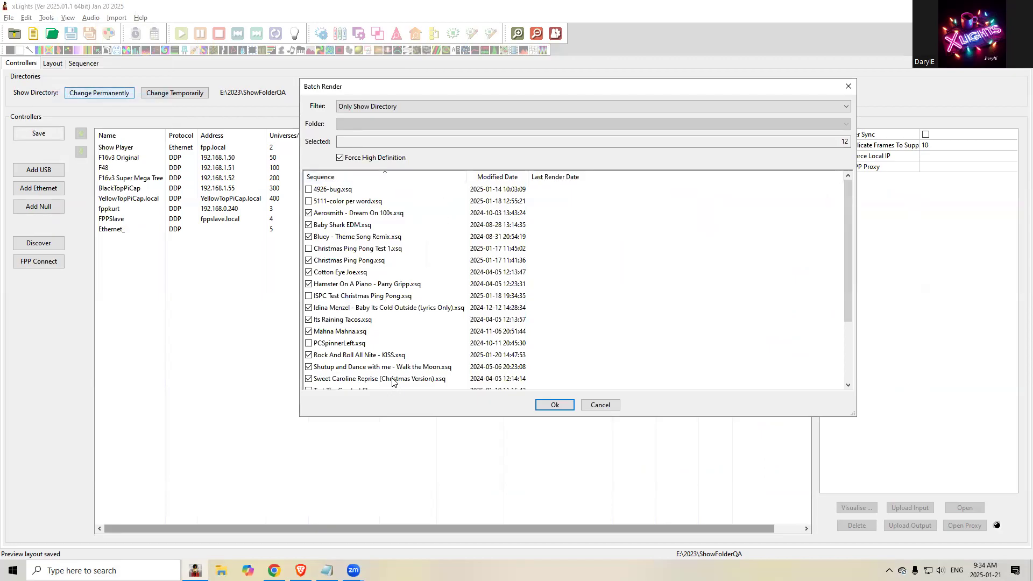
pyautogui.hotkey('alt', 'Tab')
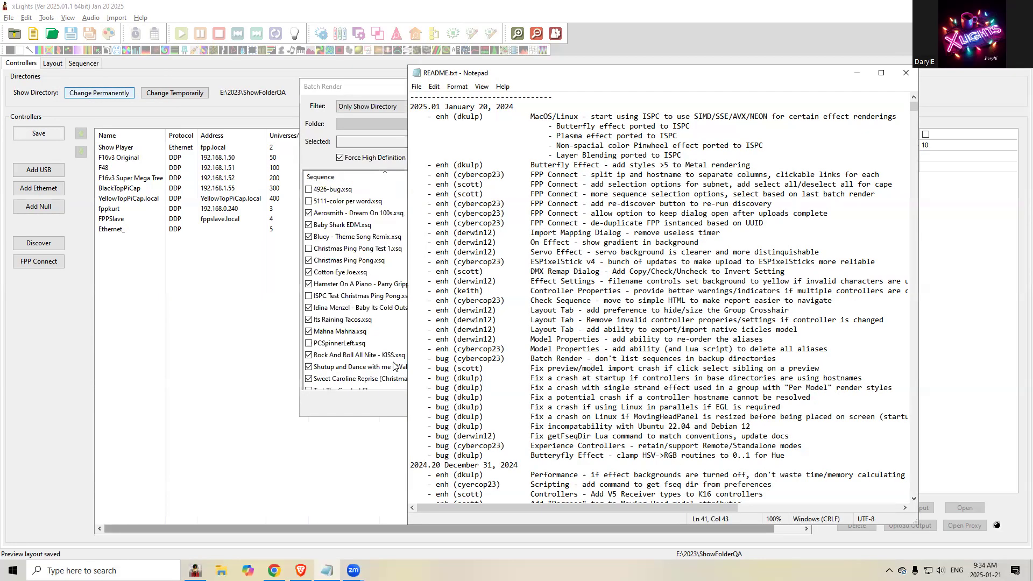
pyautogui.moveTo(791, 358); pyautogui.dragTo(532, 359)
pyautogui.click(707, 360)
pyautogui.click(836, 348)
pyautogui.click(378, 401)
pyautogui.click(599, 407)
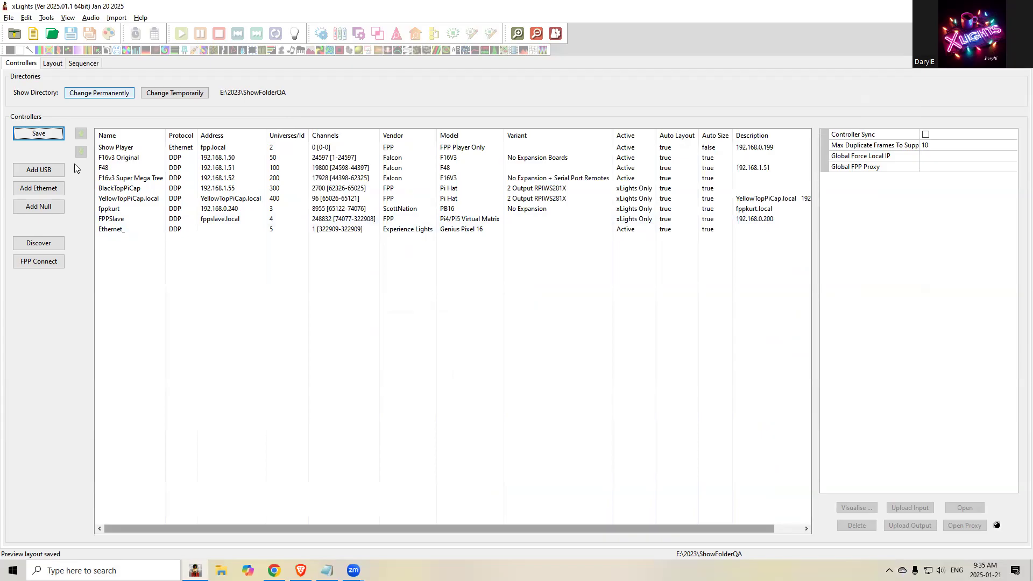
# Step: Open Run Scripts, check the downloadable Lua scripts, and select DeleteAllAliases.lua in the script list
pyautogui.click(46, 18)
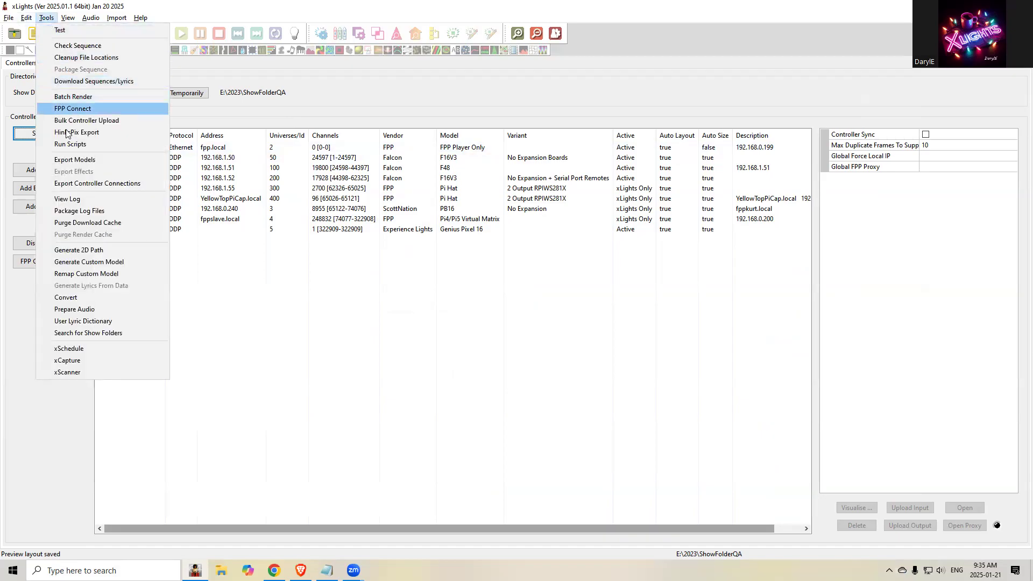
pyautogui.click(71, 145)
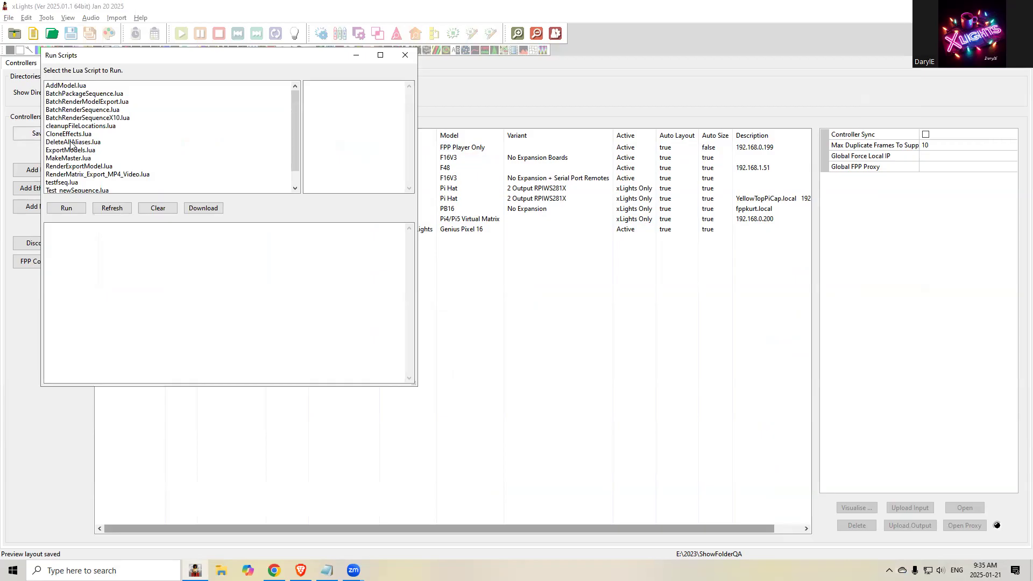
pyautogui.click(215, 212)
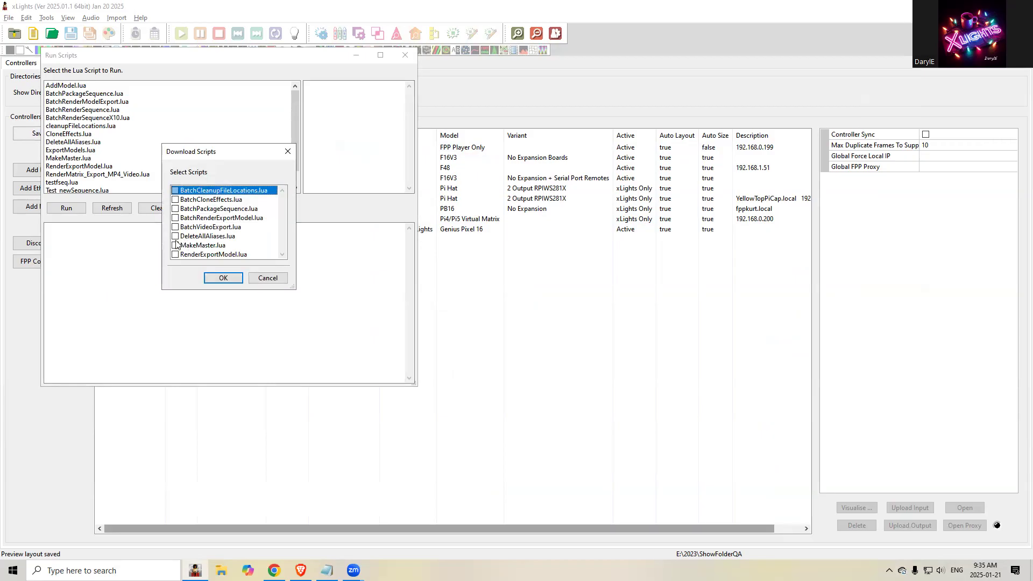
pyautogui.click(223, 278)
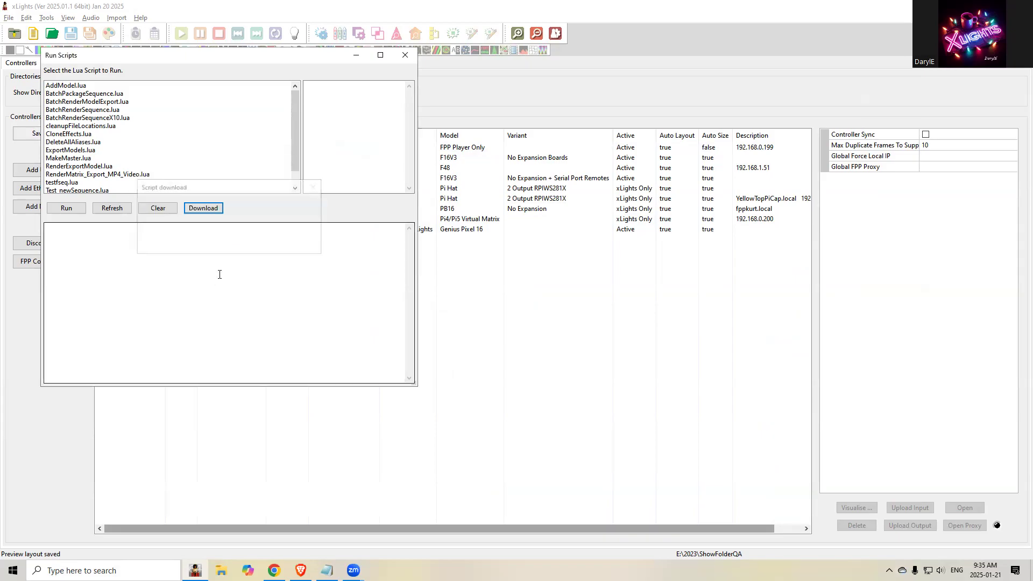
pyautogui.click(74, 143)
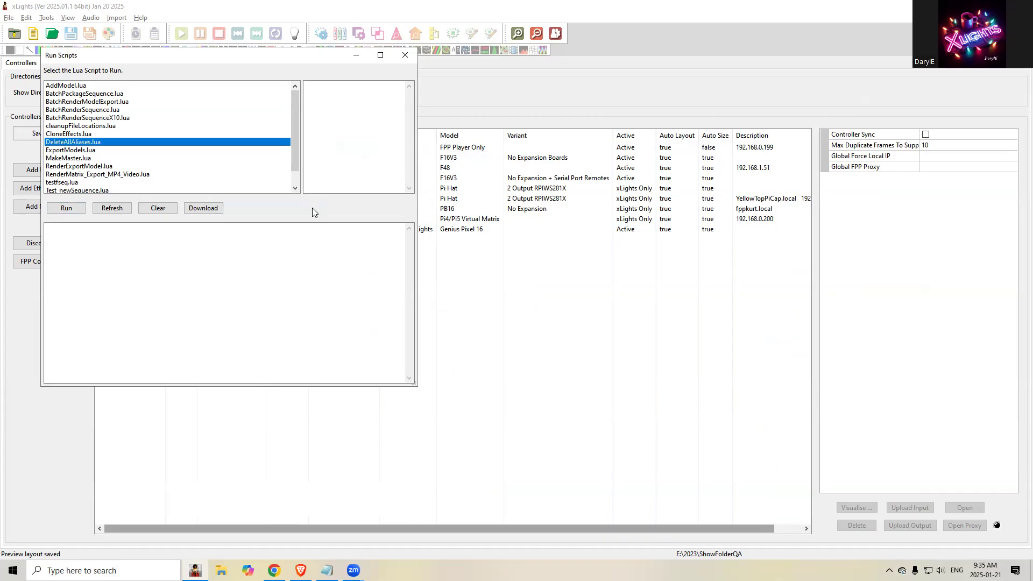
# Step: Switch to the README in Notepad, highlight the note on re-ordering aliases, and close the Run Scripts window
pyautogui.hotkey('alt', 'Tab')
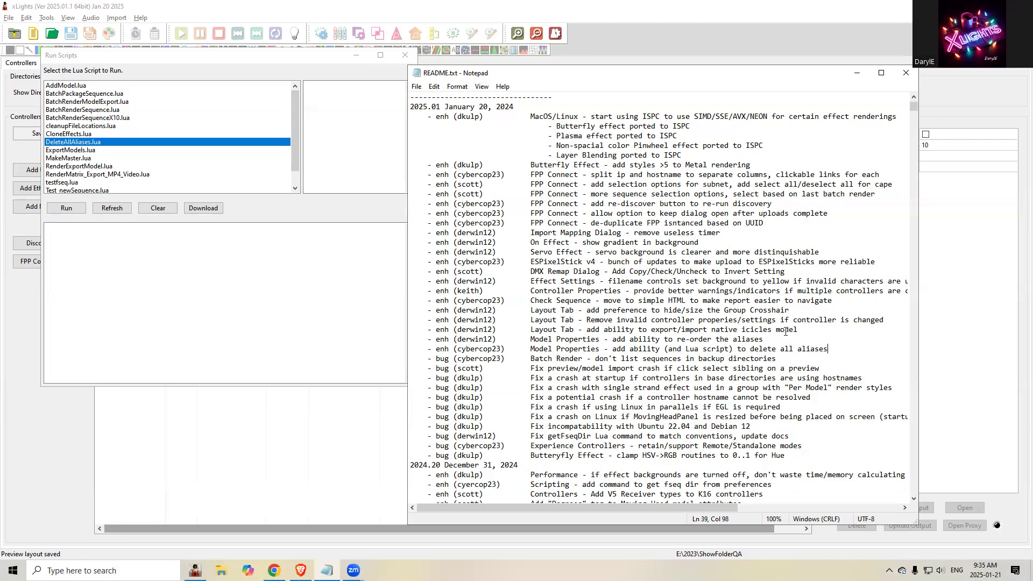
pyautogui.moveTo(765, 340); pyautogui.dragTo(526, 339)
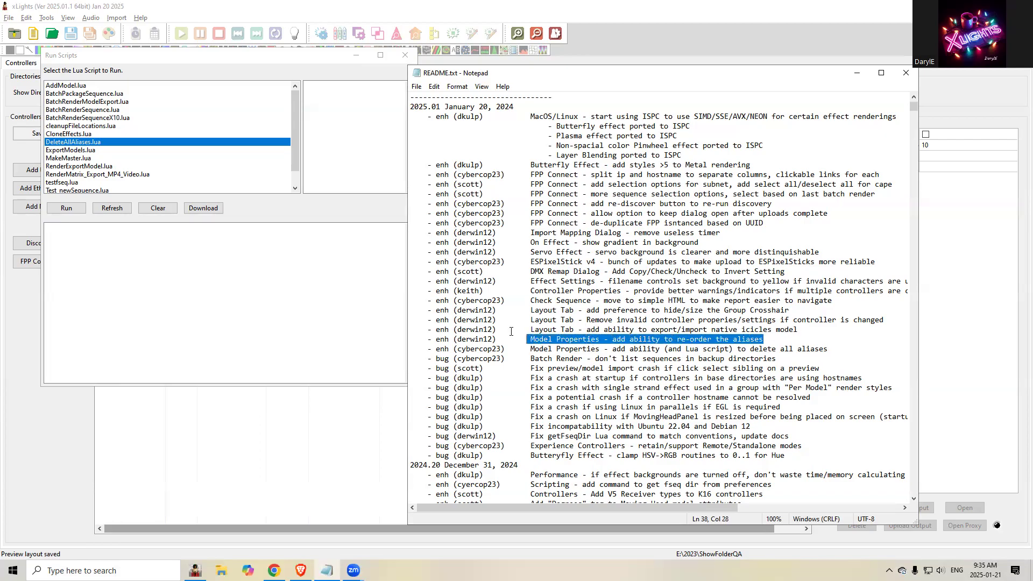
pyautogui.click(405, 55)
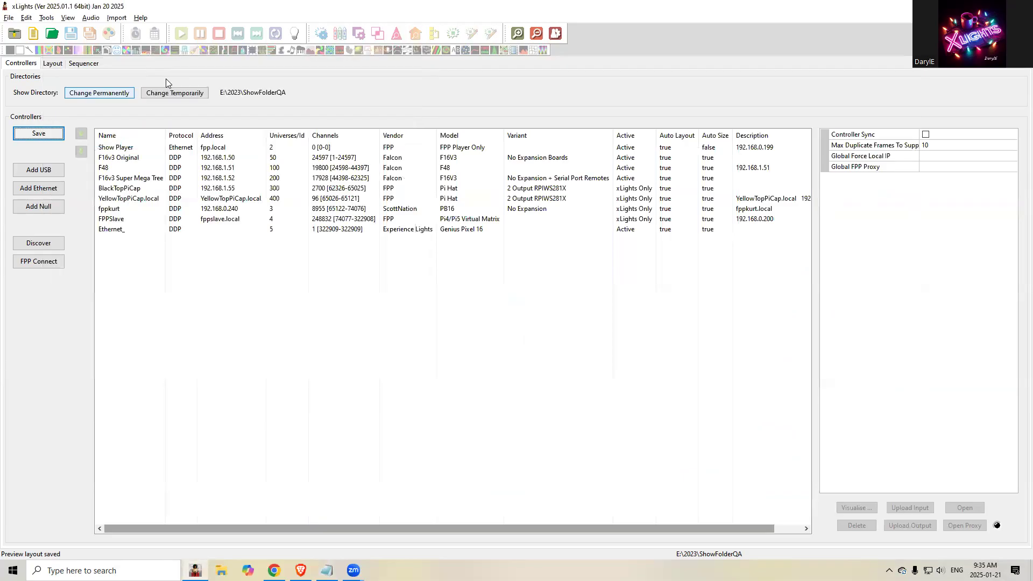
# Step: Select the Ornament Right model in the layout's model list
pyautogui.click(46, 65)
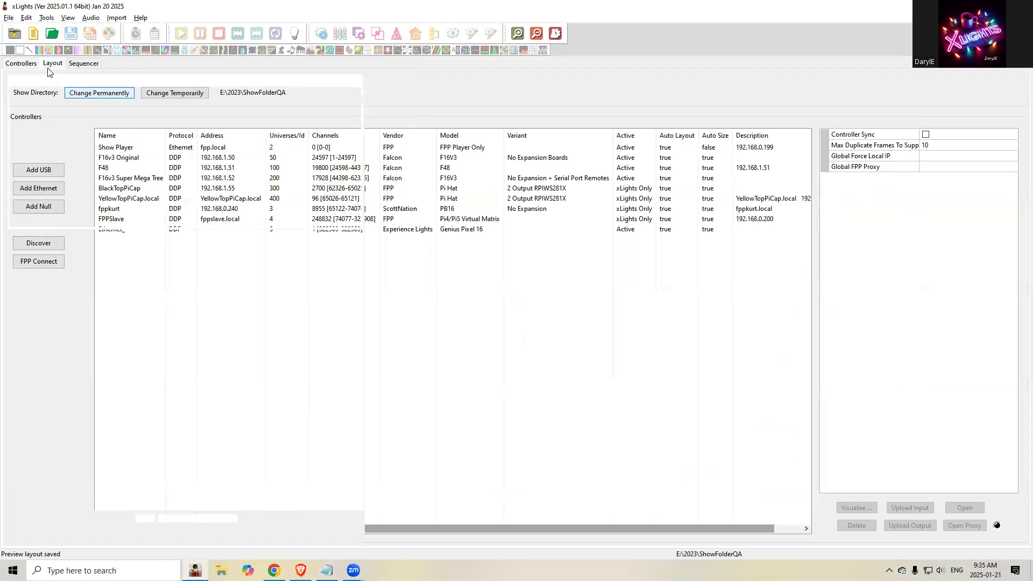
pyautogui.scroll(-1, 150, 143)
pyautogui.scroll(3, 40, 143)
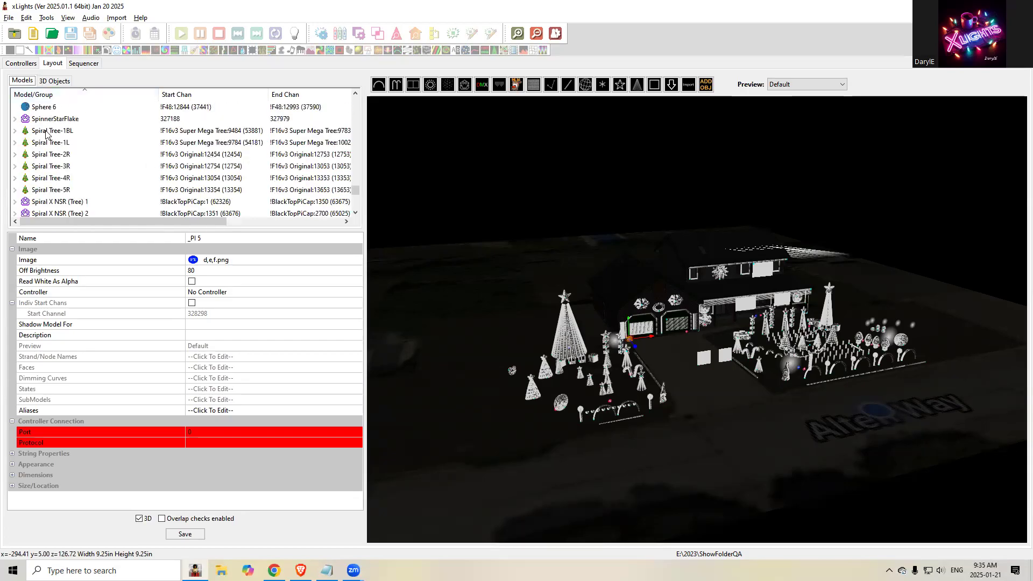
pyautogui.scroll(5, 54, 138)
pyautogui.scroll(-3, 61, 147)
pyautogui.scroll(-2, 70, 149)
pyautogui.scroll(-1, 42, 192)
pyautogui.scroll(-1, 42, 193)
pyautogui.scroll(-1, 43, 194)
pyautogui.scroll(3, 46, 193)
pyautogui.scroll(5, 46, 194)
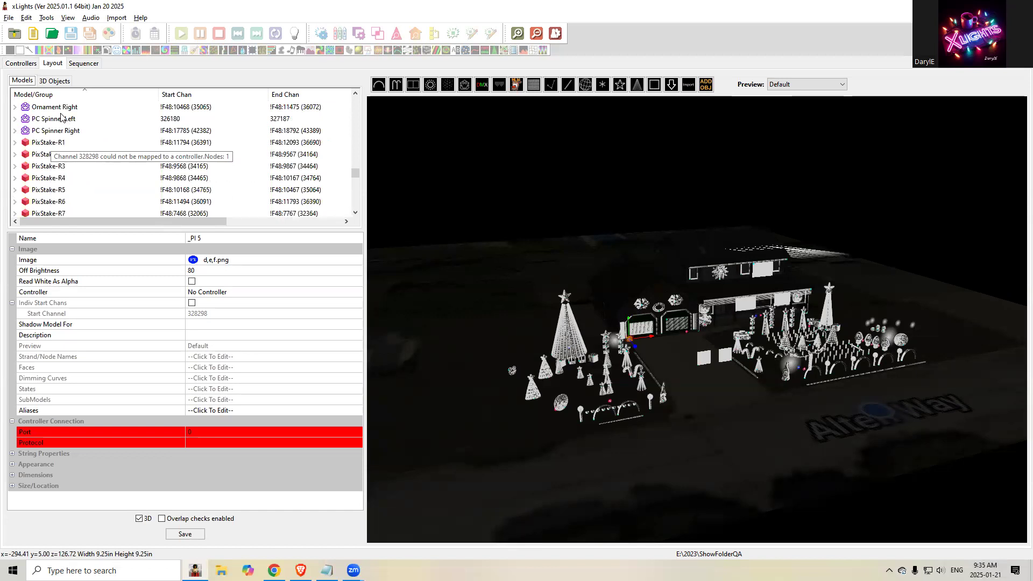
pyautogui.click(57, 107)
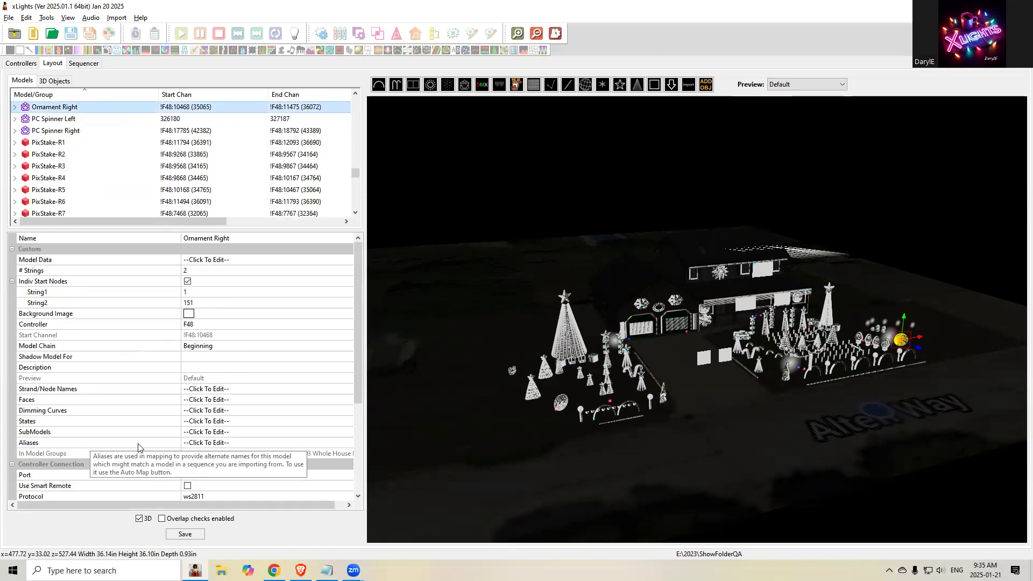
# Step: Open the aliases of Ornament Right and add the alias "SS Spinner"
pyautogui.click(196, 443)
pyautogui.click(347, 443)
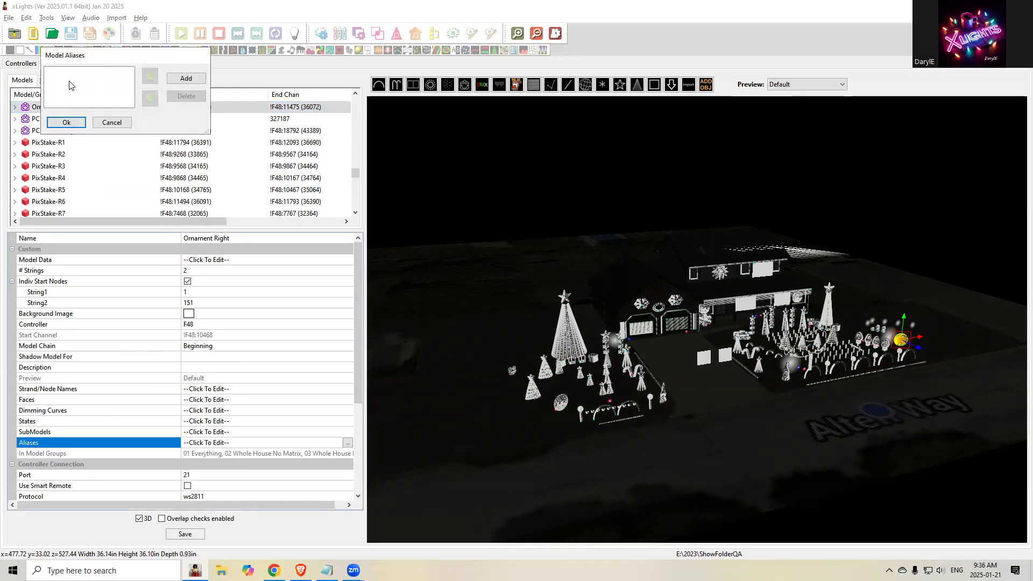
pyautogui.click(184, 79)
pyautogui.write('SS Spinner')
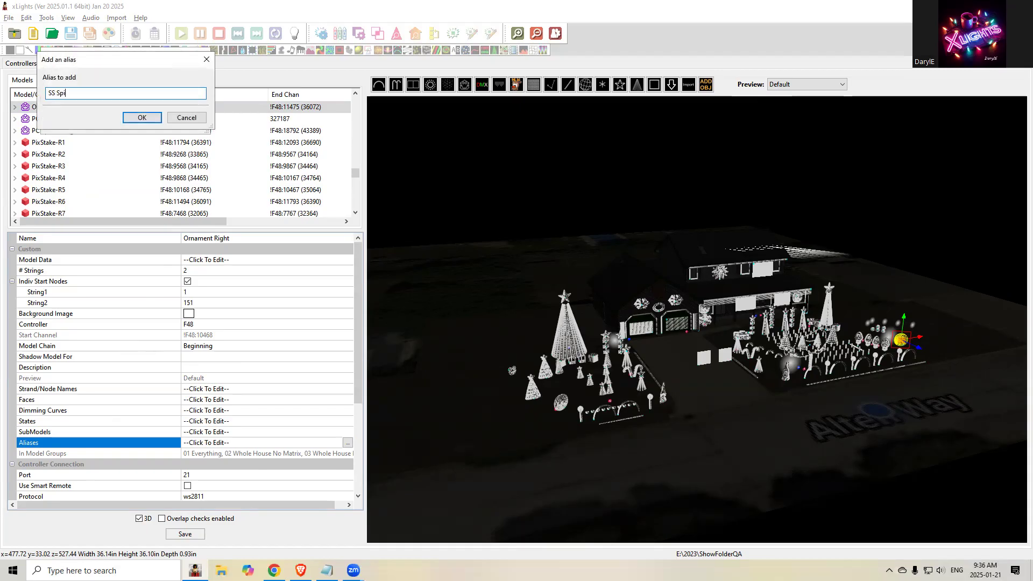
pyautogui.click(140, 117)
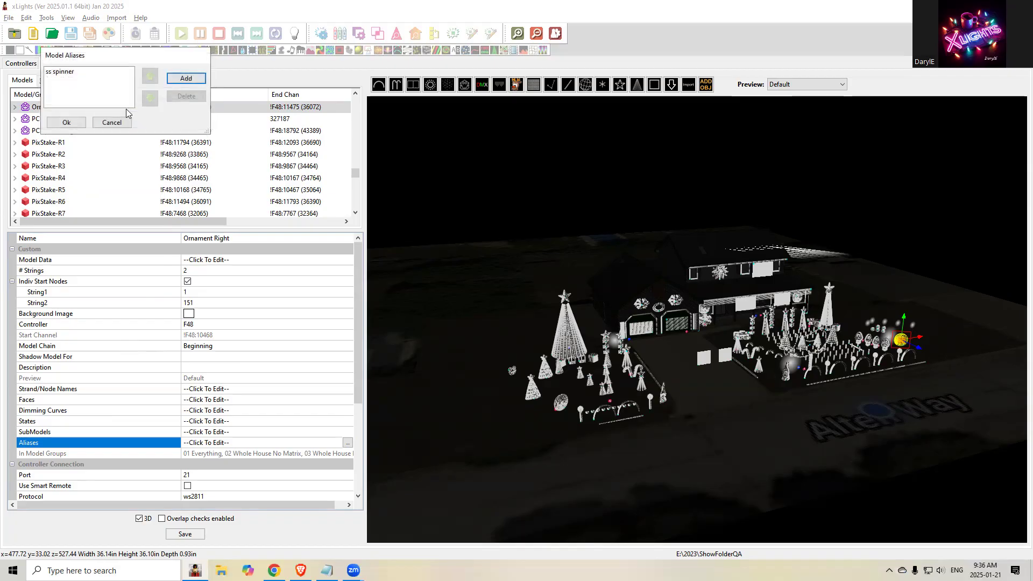
# Step: Add the alias "10.10.10 Showstopper Spinner" and move it above the "ss spinner" alias
pyautogui.click(182, 79)
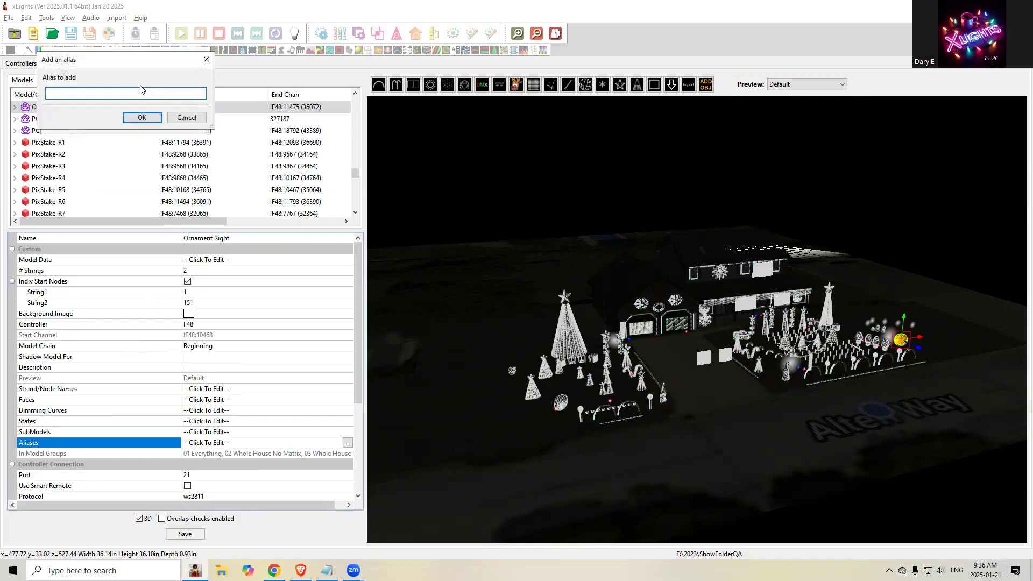
pyautogui.write('10.10.10 Showstopper Spinner')
pyautogui.click(142, 118)
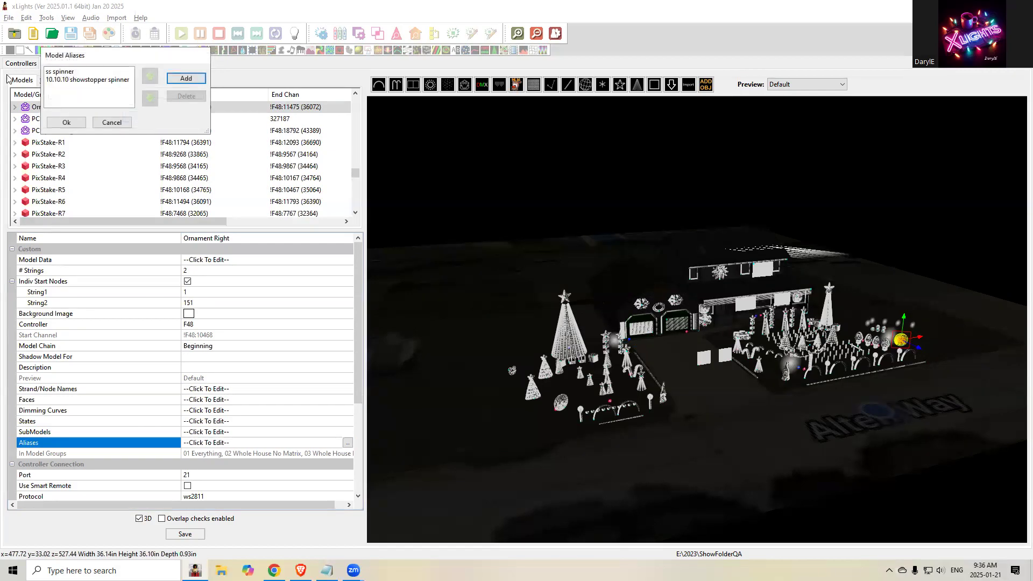
pyautogui.click(64, 80)
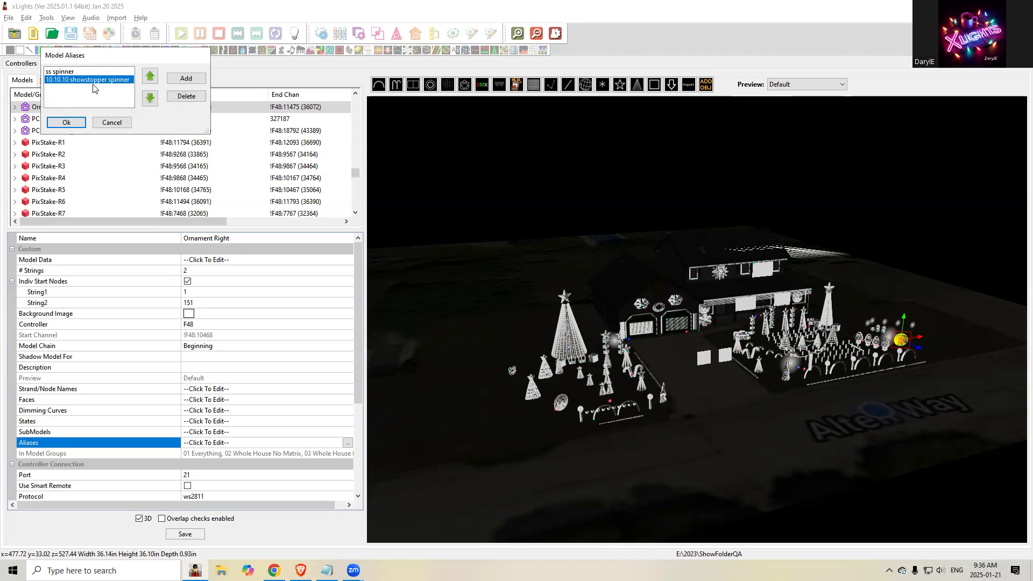
pyautogui.click(150, 76)
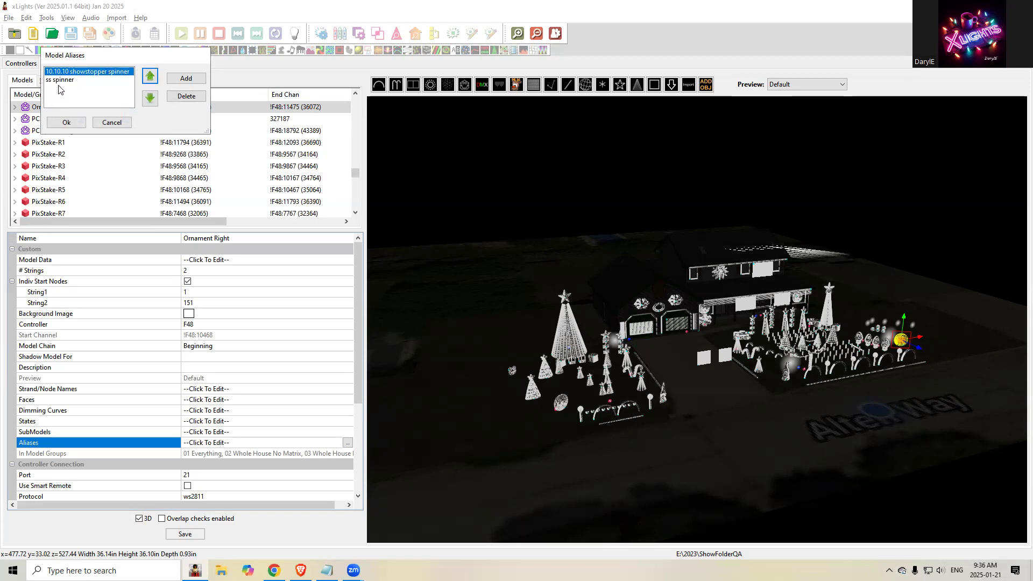
# Step: Add a third alias named "spinners" to the Ornament Right model
pyautogui.click(197, 81)
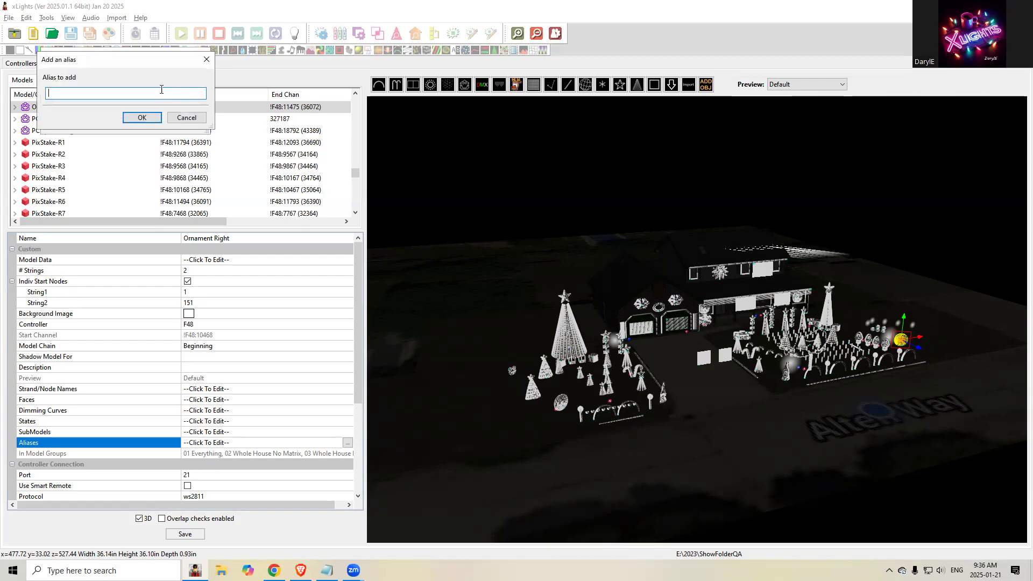
pyautogui.write('Spinner')
pyautogui.click(143, 117)
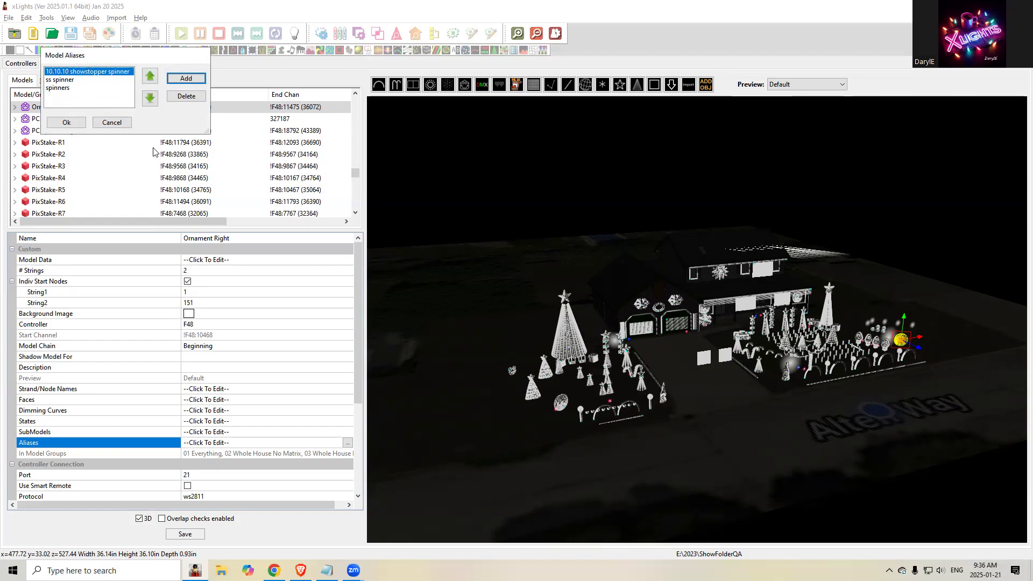
# Step: Check the README note on re-ordering aliases and accept the alias list of Ornament Right
pyautogui.hotkey('alt', 'Tab')
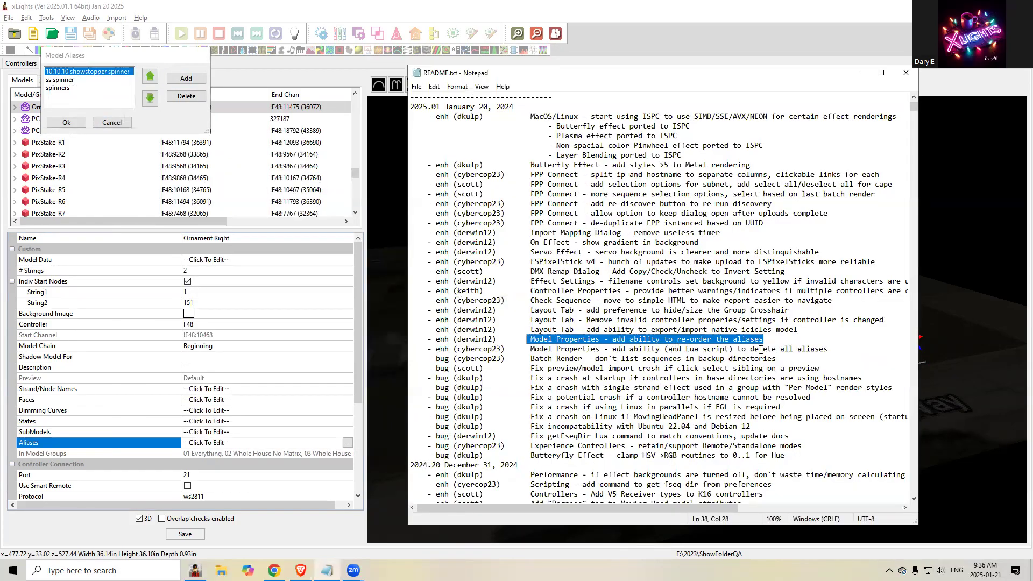
pyautogui.moveTo(808, 333); pyautogui.dragTo(530, 334)
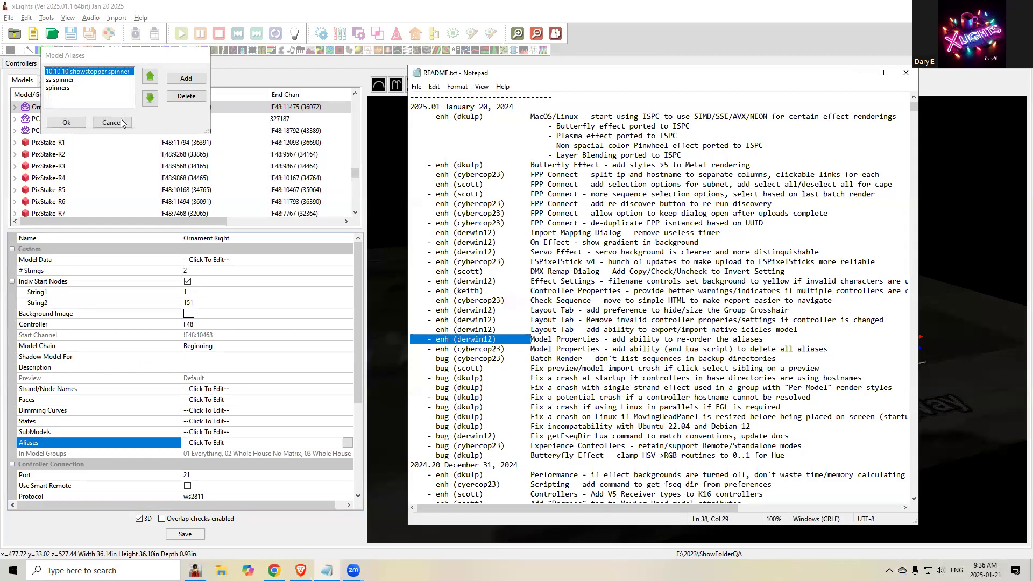
pyautogui.click(70, 122)
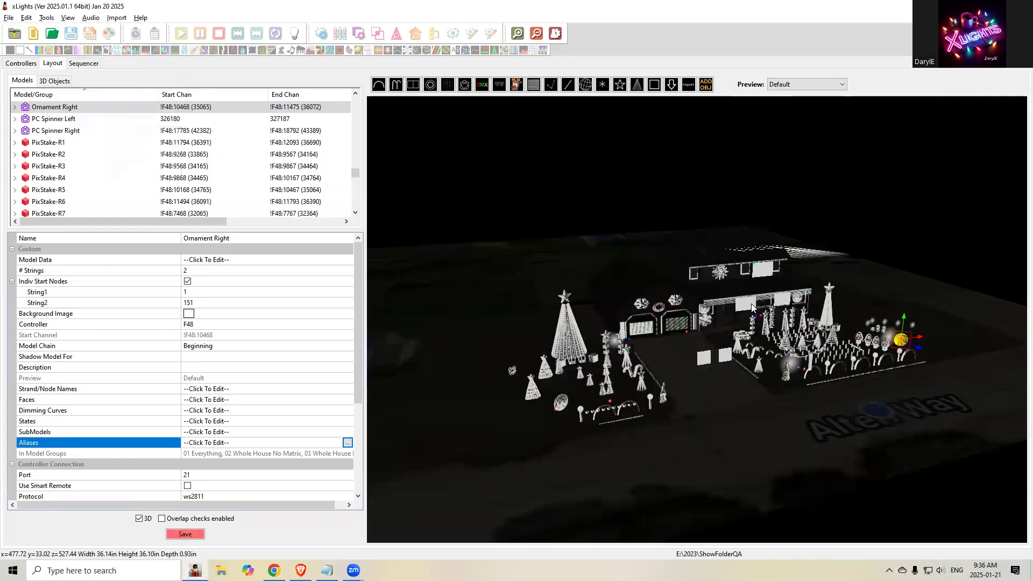
# Step: Select the Eaves - Icicles model in the layout preview and view its Export xLights Model option
pyautogui.click(729, 306)
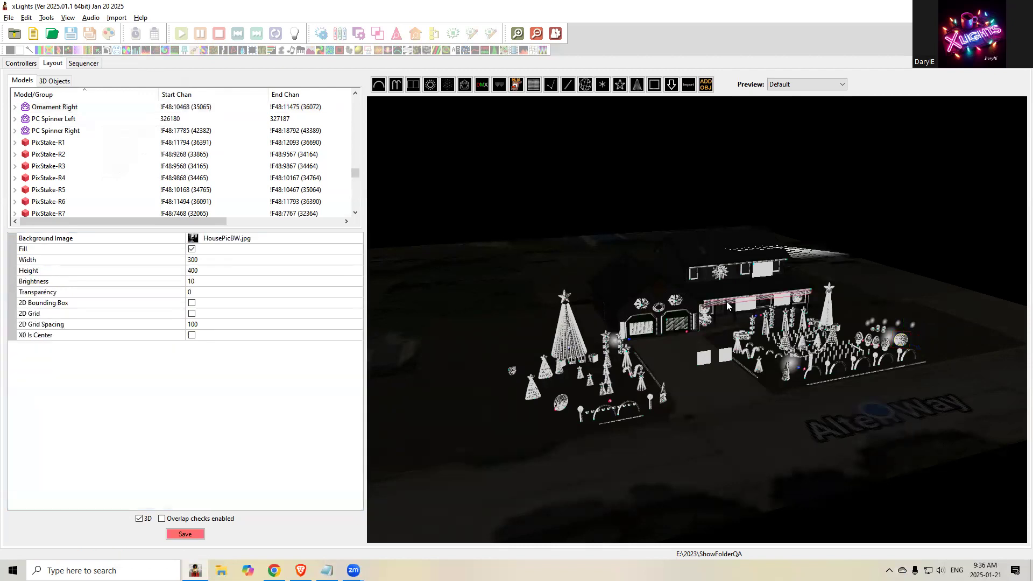
pyautogui.rightClick(723, 303)
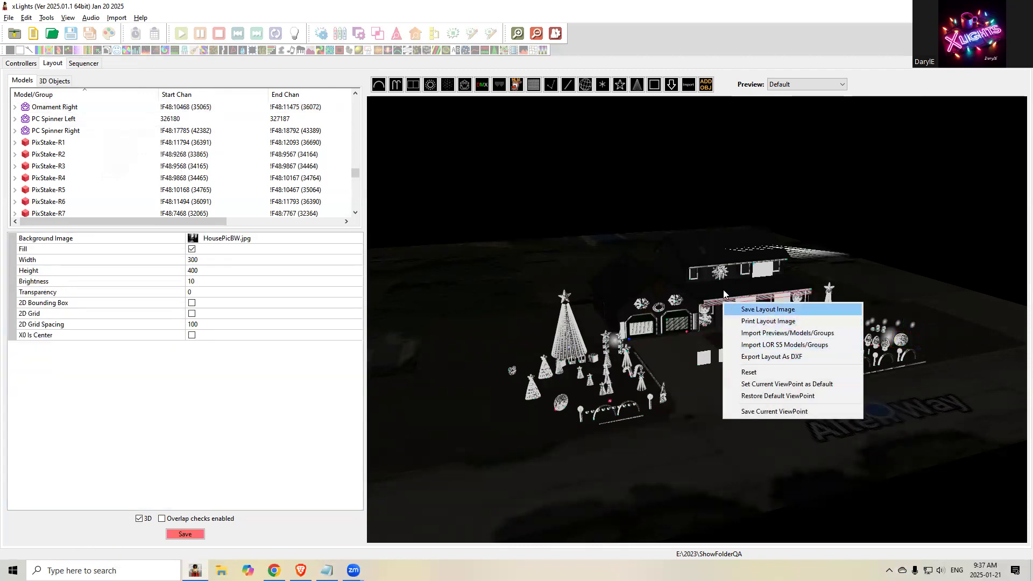
pyautogui.click(702, 313)
pyautogui.rightClick(722, 300)
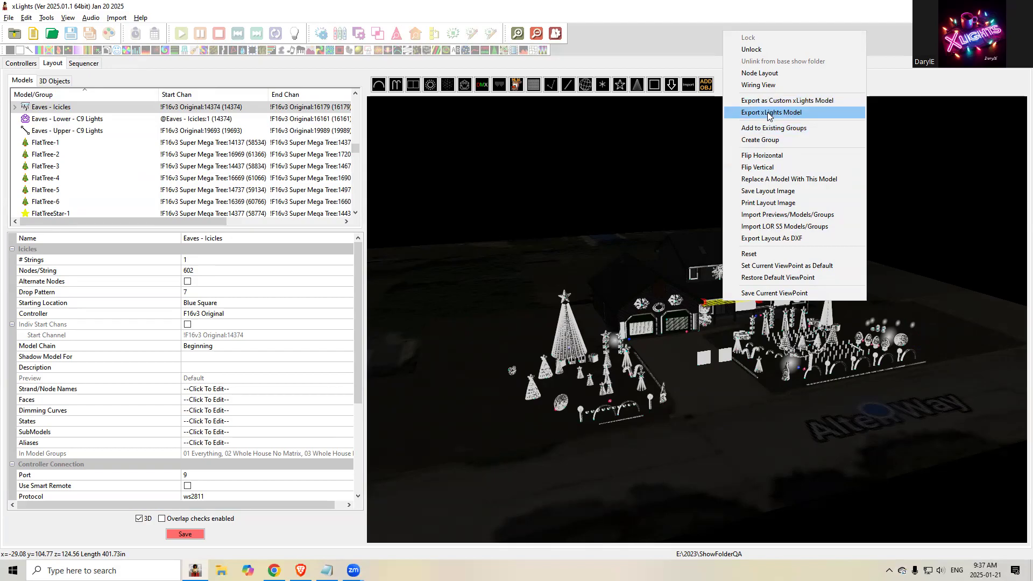
pyautogui.press('Escape')
# Step: Highlight the README note on removing invalid controller settings, and show the F16v3 Original controller's properties in xLights
pyautogui.hotkey('alt', 'Tab')
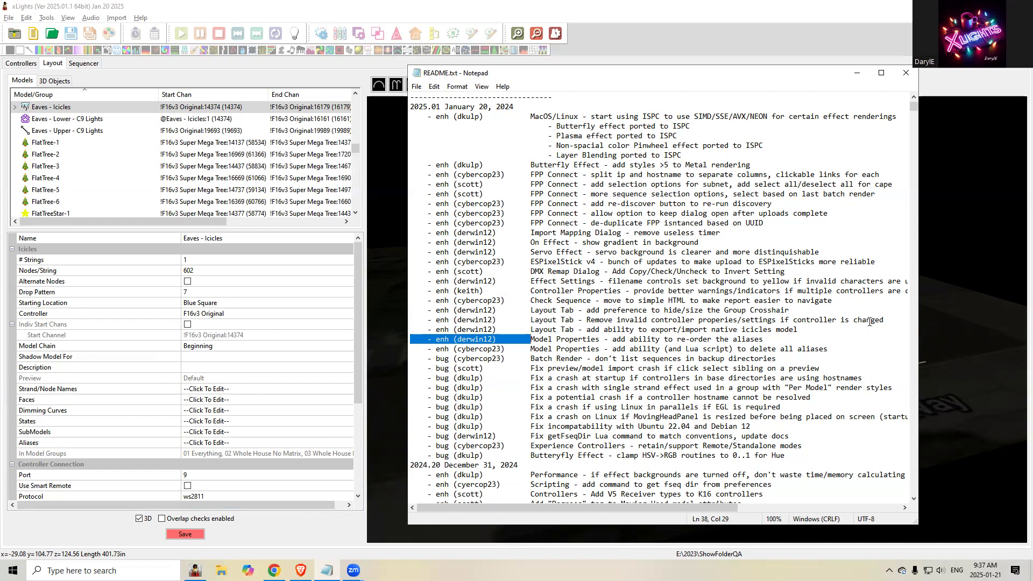
pyautogui.moveTo(886, 321); pyautogui.dragTo(528, 322)
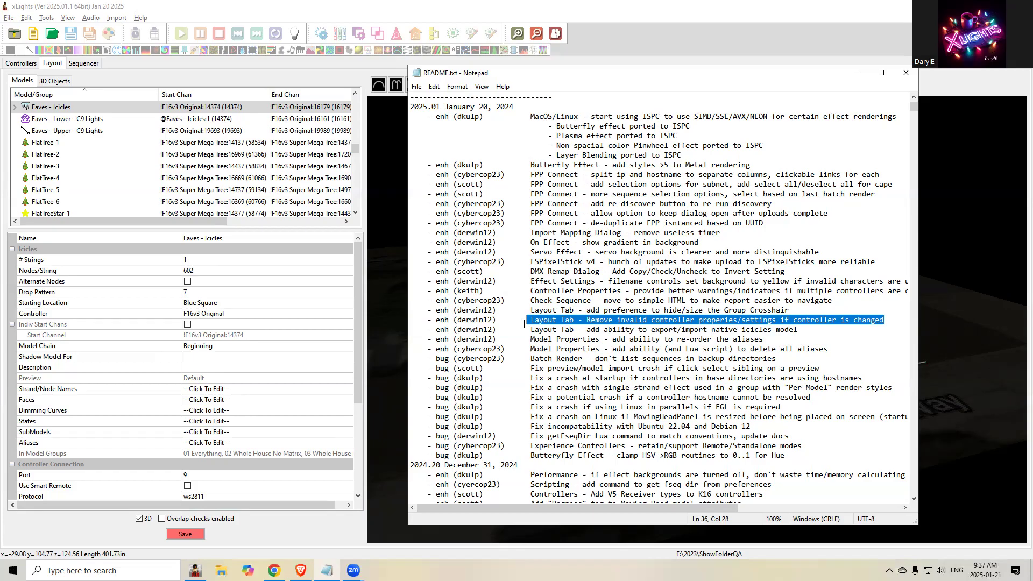
pyautogui.click(21, 63)
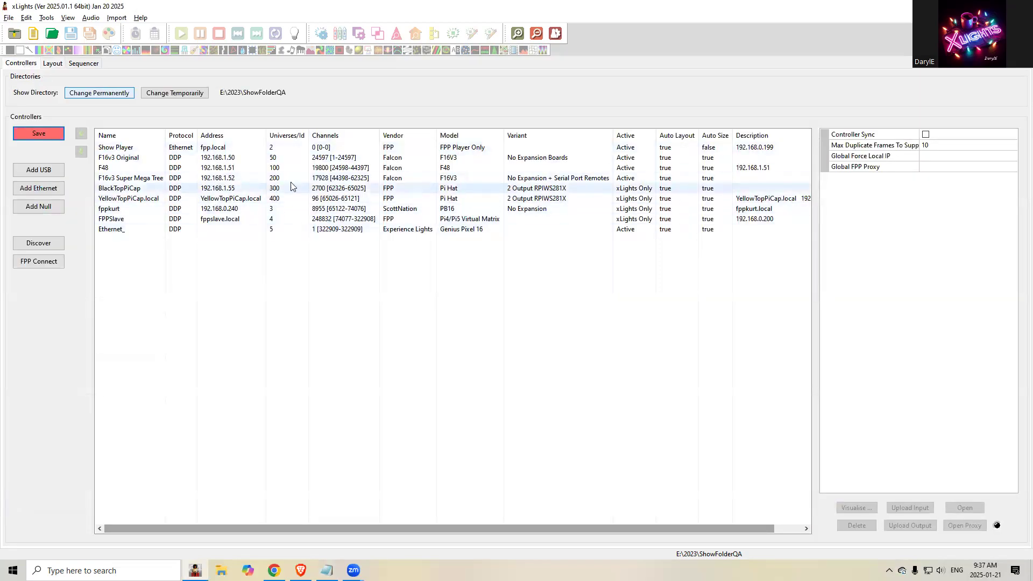
pyautogui.click(187, 159)
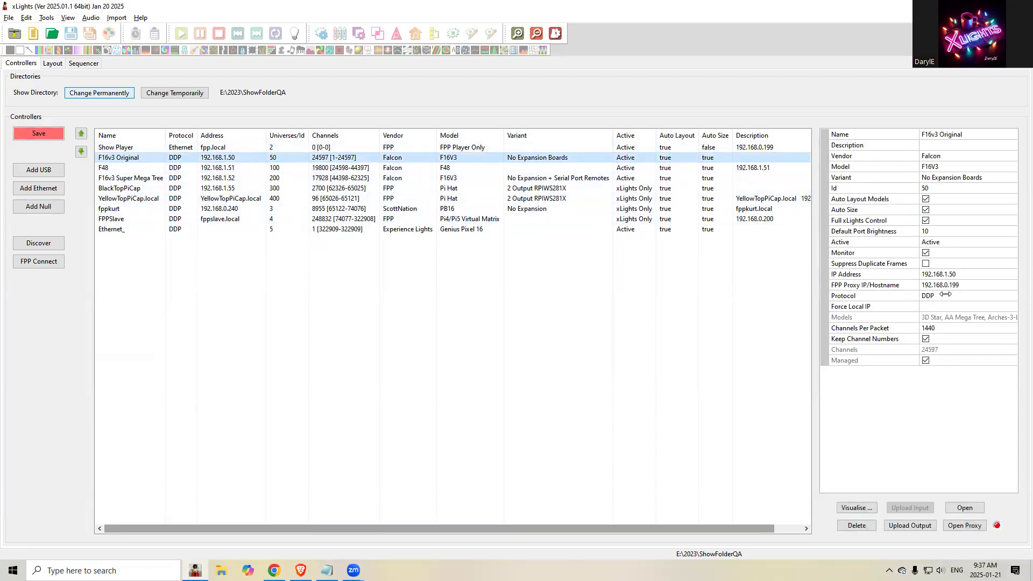
# Step: Widen the layout's model list to show the Ctrlr Conn column and review the models' controller connection settings
pyautogui.click(52, 64)
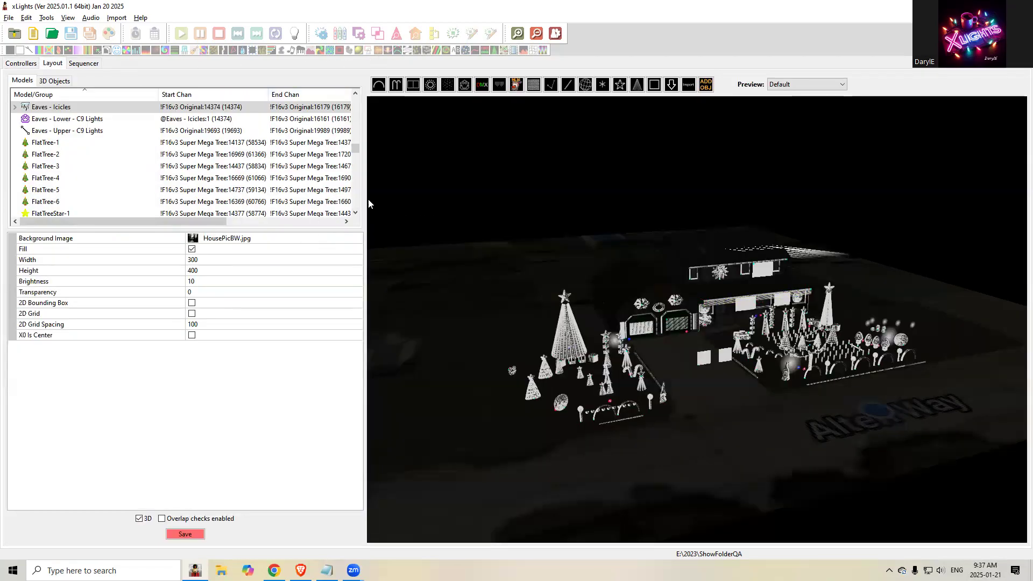
pyautogui.moveTo(385, 209); pyautogui.dragTo(528, 219)
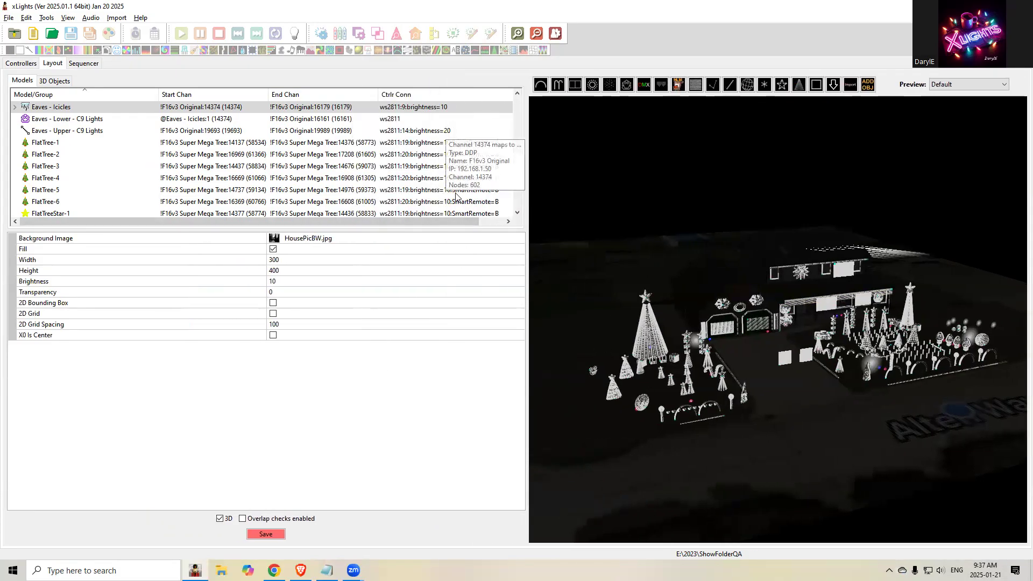
pyautogui.scroll(-2, 456, 197)
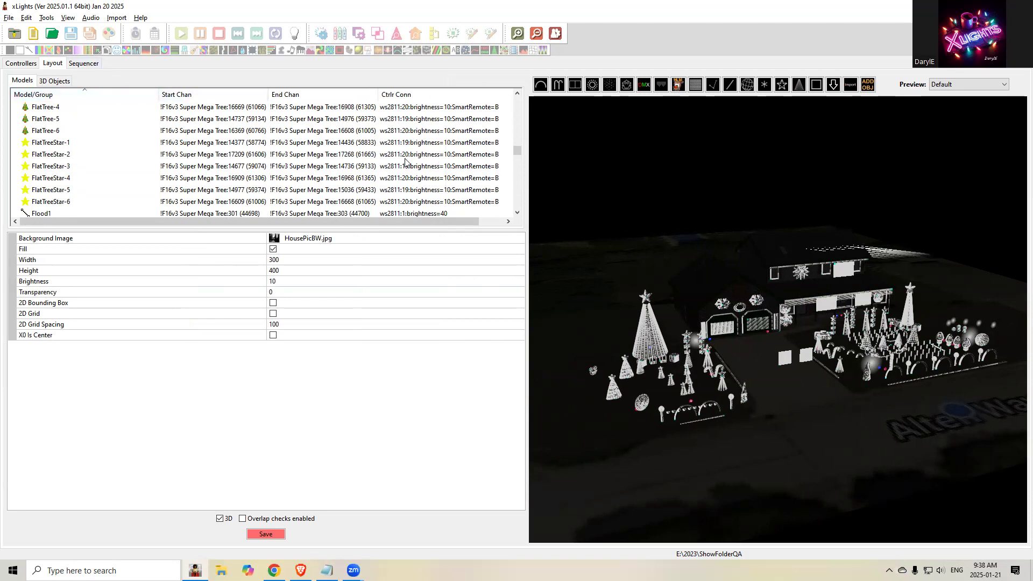
pyautogui.moveTo(405, 160)
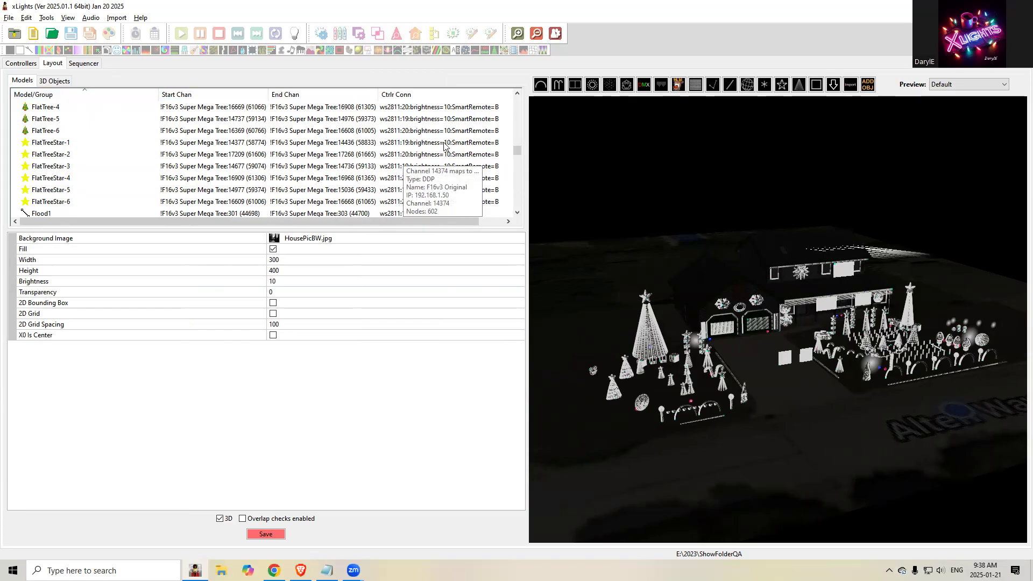
pyautogui.scroll(-3, 467, 142)
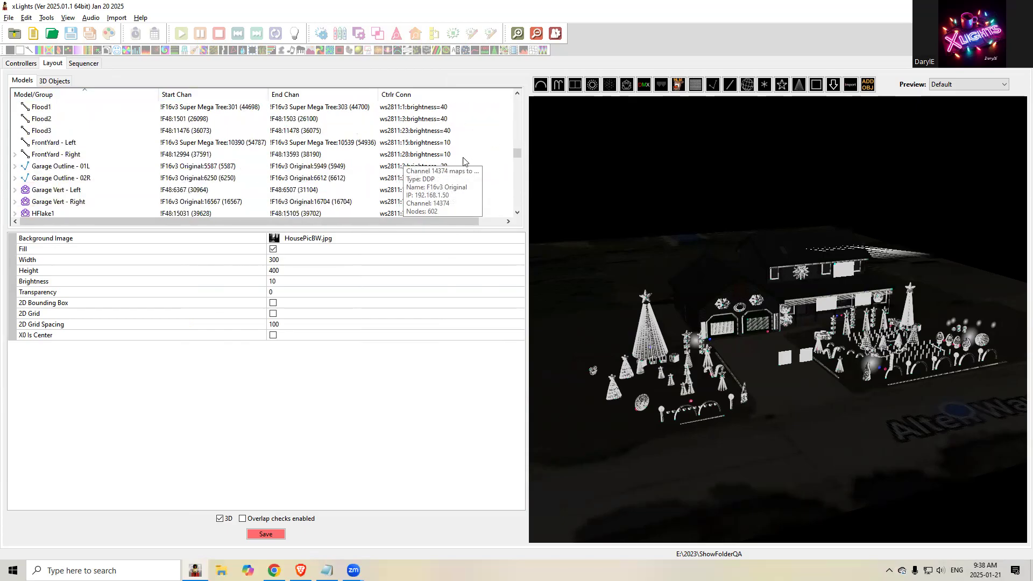
# Step: Highlight the README entry about the preference to hide or size the Group Crosshair, and return to xLights
pyautogui.hotkey('alt', 'Tab')
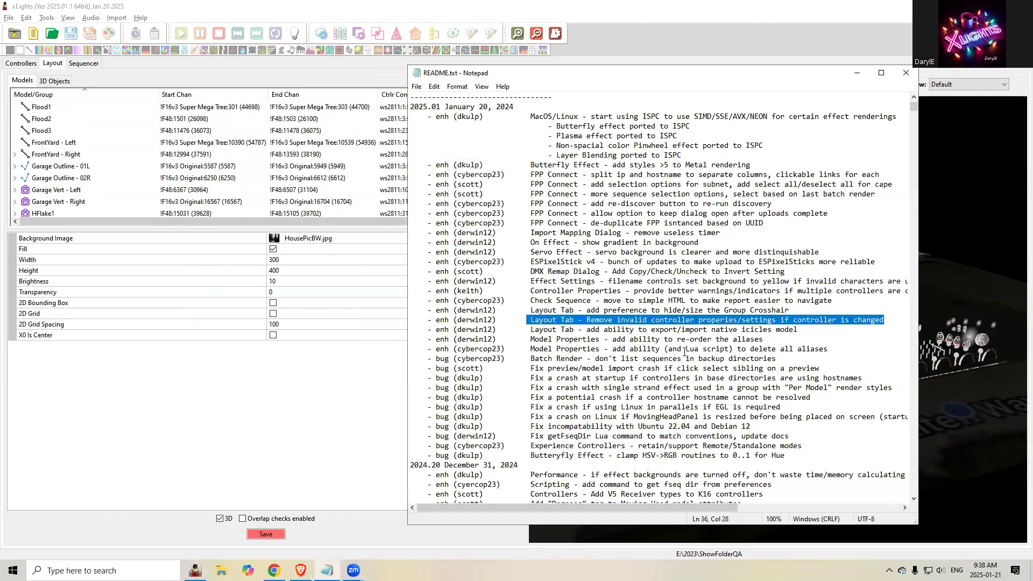
pyautogui.moveTo(798, 310); pyautogui.dragTo(517, 311)
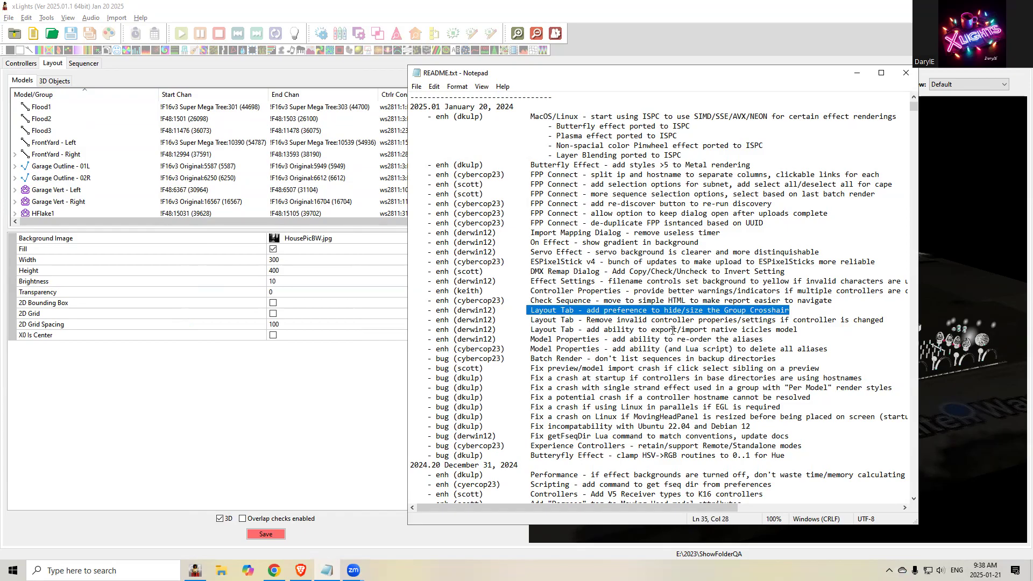
pyautogui.click(714, 34)
# Step: Switch the layout preview to 2D and select the 01 Everything group
pyautogui.moveTo(640, 452); pyautogui.dragTo(623, 444)
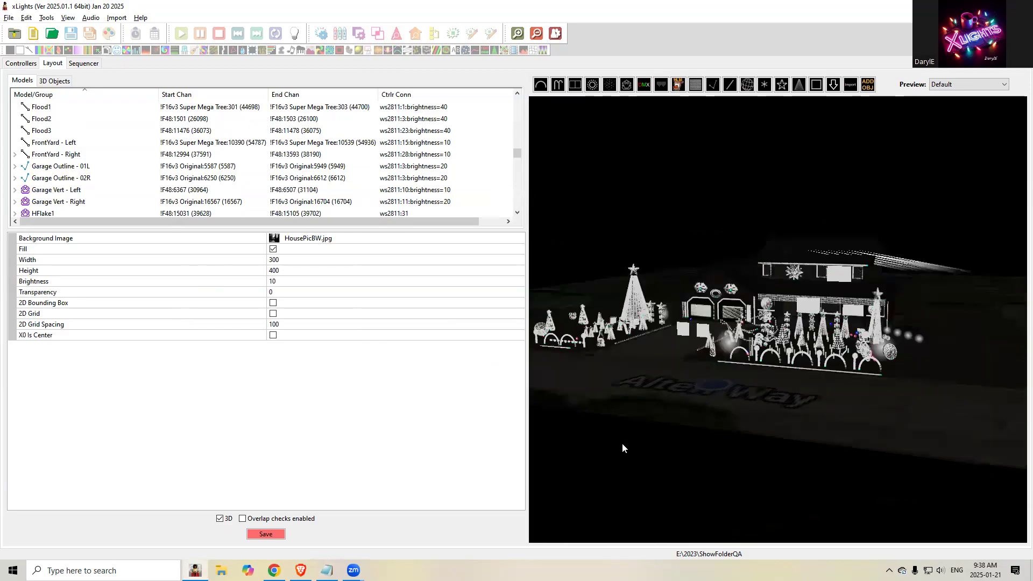
pyautogui.click(220, 519)
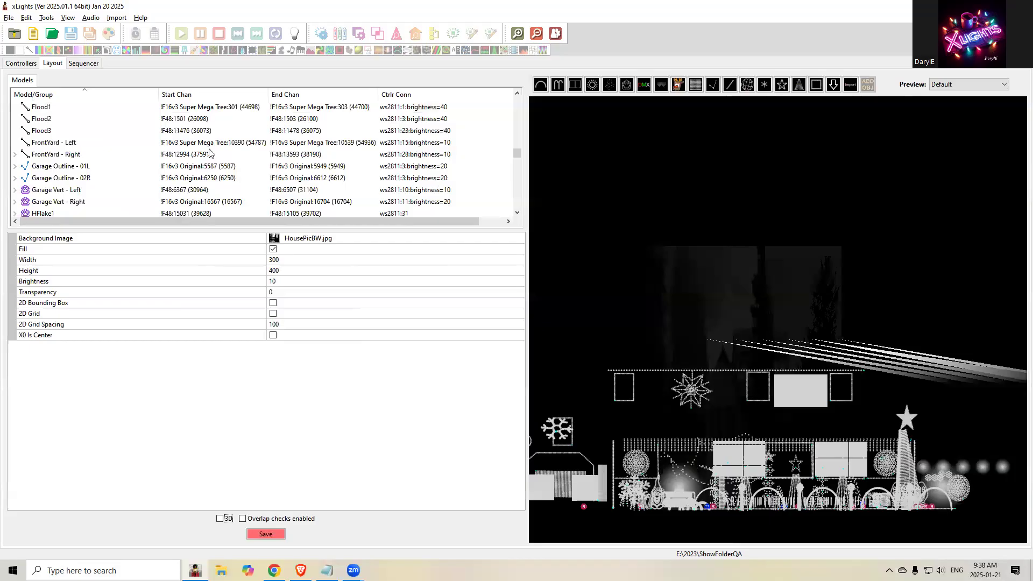
pyautogui.scroll(5, 516, 151)
pyautogui.scroll(10, 527, 113)
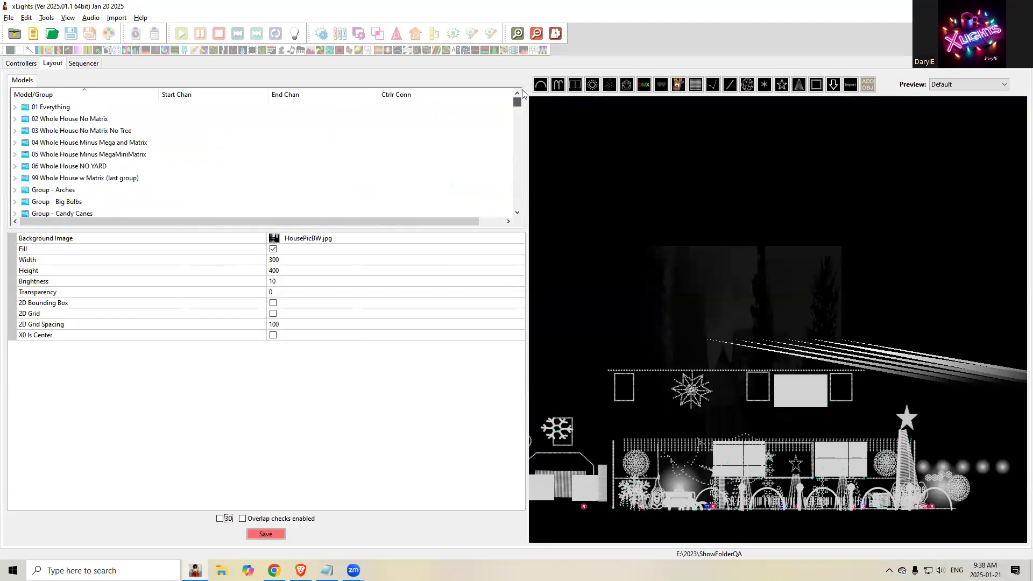
pyautogui.click(51, 107)
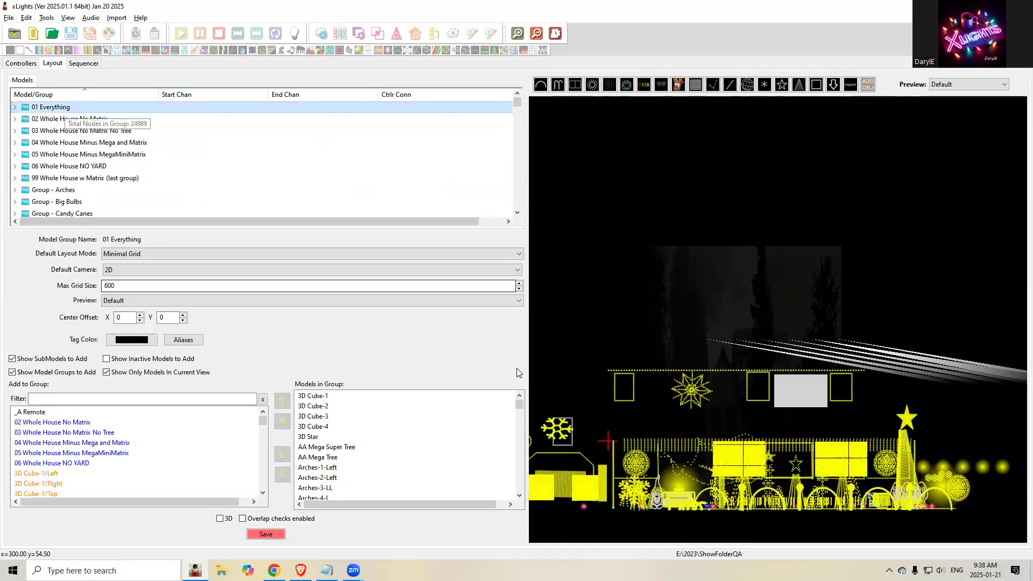
pyautogui.scroll(-3, 618, 404)
pyautogui.moveTo(761, 420); pyautogui.dragTo(792, 417)
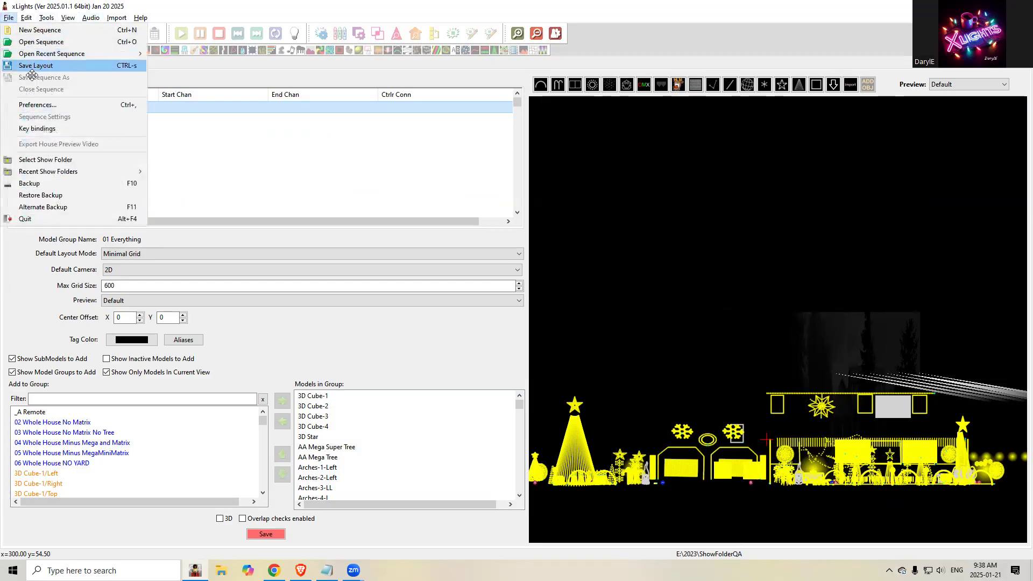
# Step: Set the Group Center Crosshair Size preference to Large
pyautogui.click(40, 104)
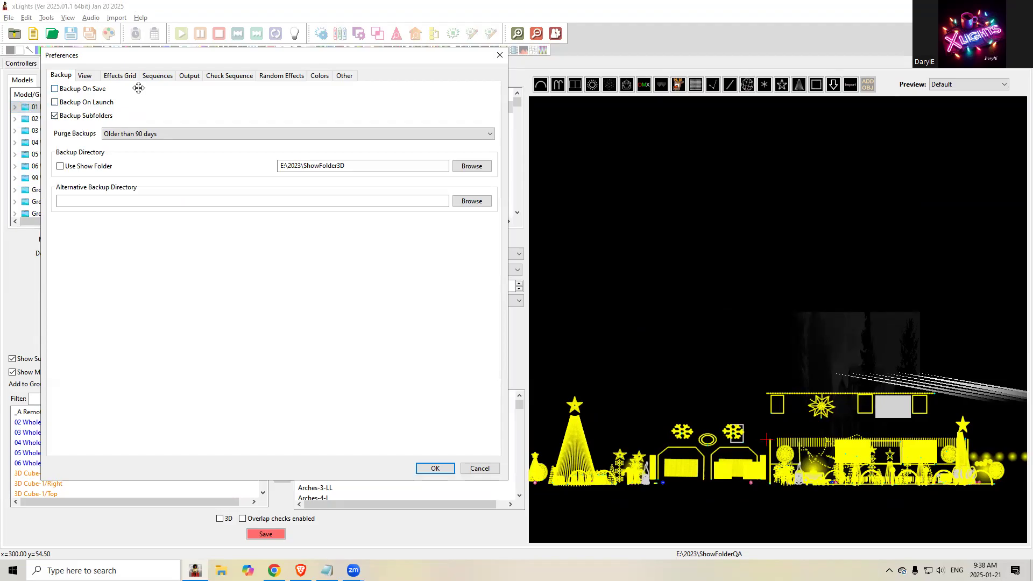
pyautogui.click(86, 76)
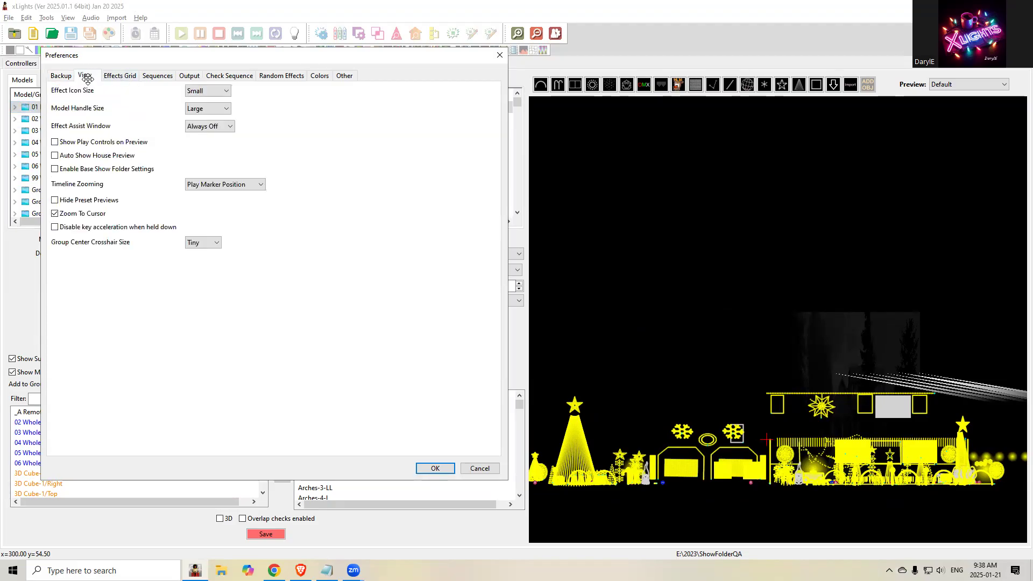
pyautogui.click(197, 243)
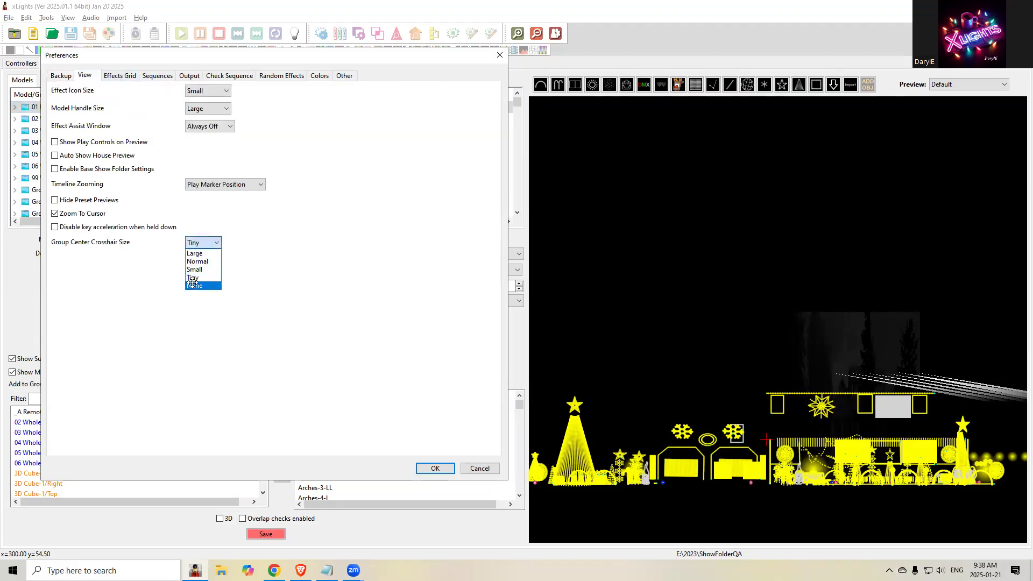
pyautogui.click(195, 254)
pyautogui.click(435, 467)
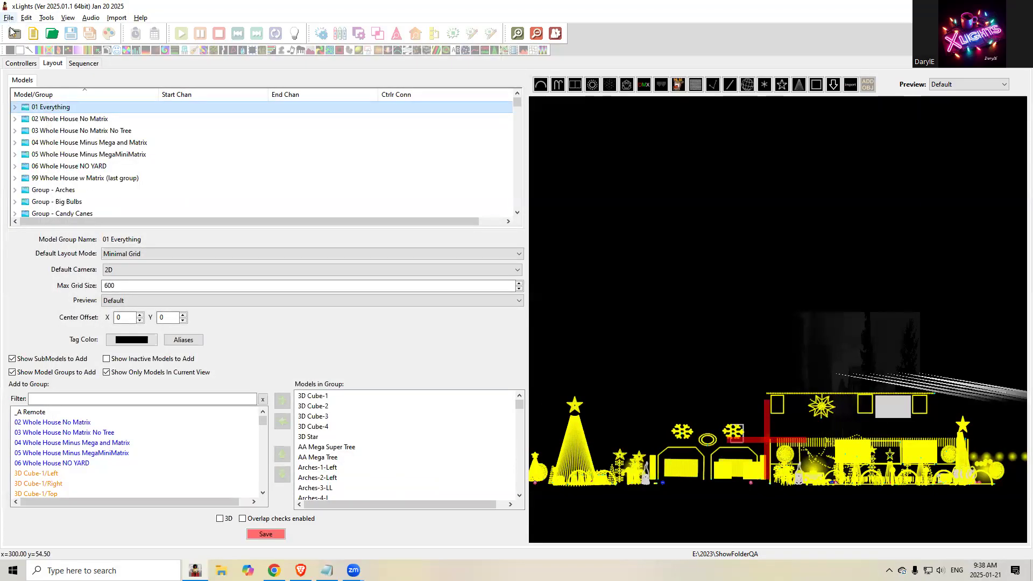
# Step: Set the Group Center Crosshair Size preference to None
pyautogui.click(9, 17)
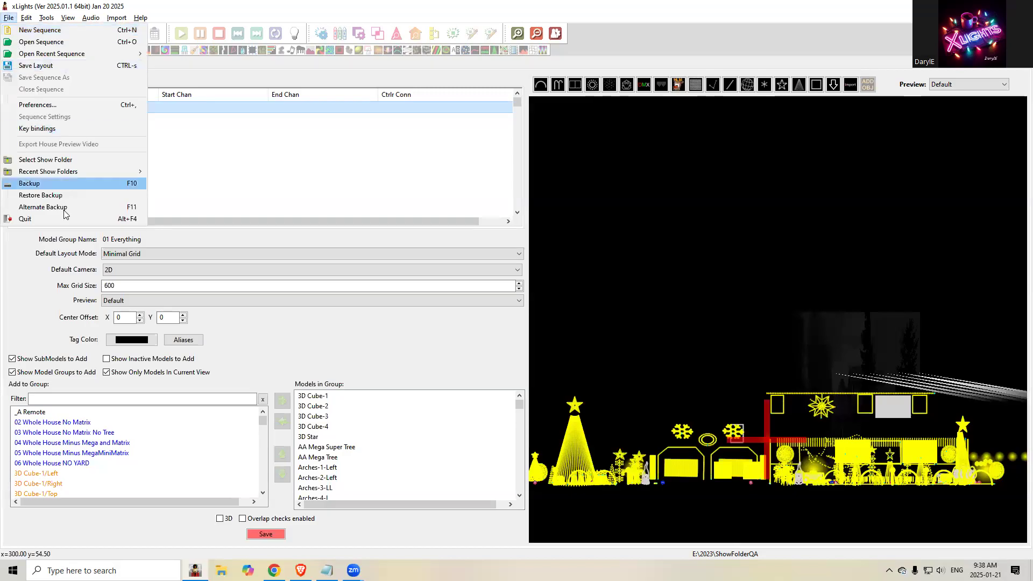
pyautogui.click(52, 105)
pyautogui.click(189, 246)
pyautogui.click(194, 288)
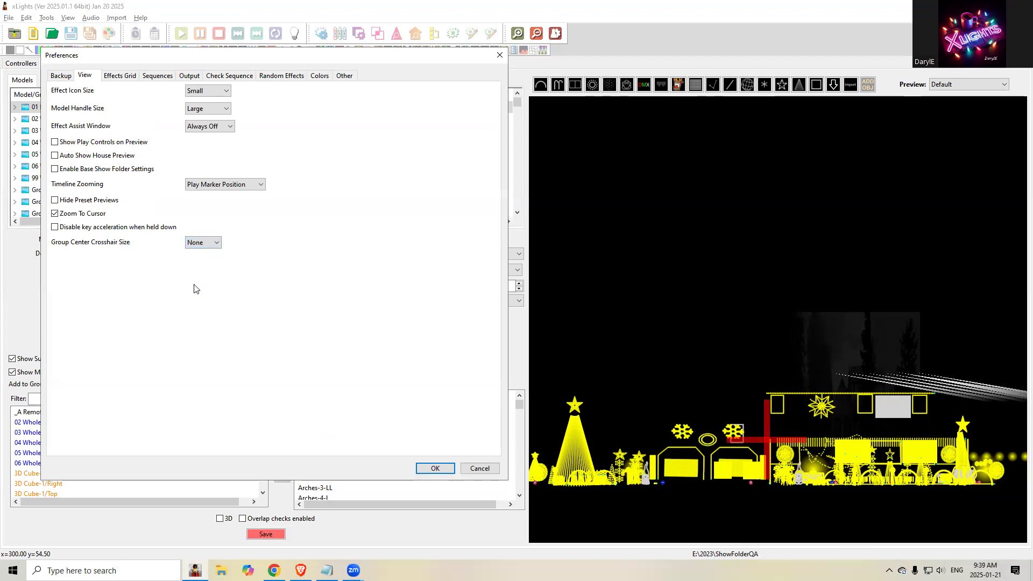
pyautogui.click(449, 468)
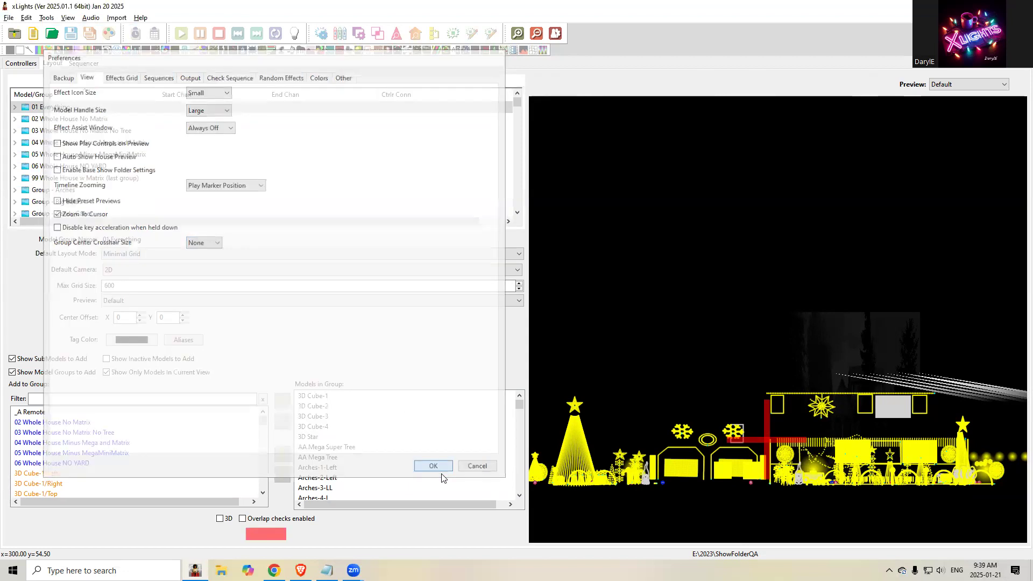
# Step: Set the Group Center Crosshair Size preference to Small and switch the layout preview back to 3D
pyautogui.click(9, 18)
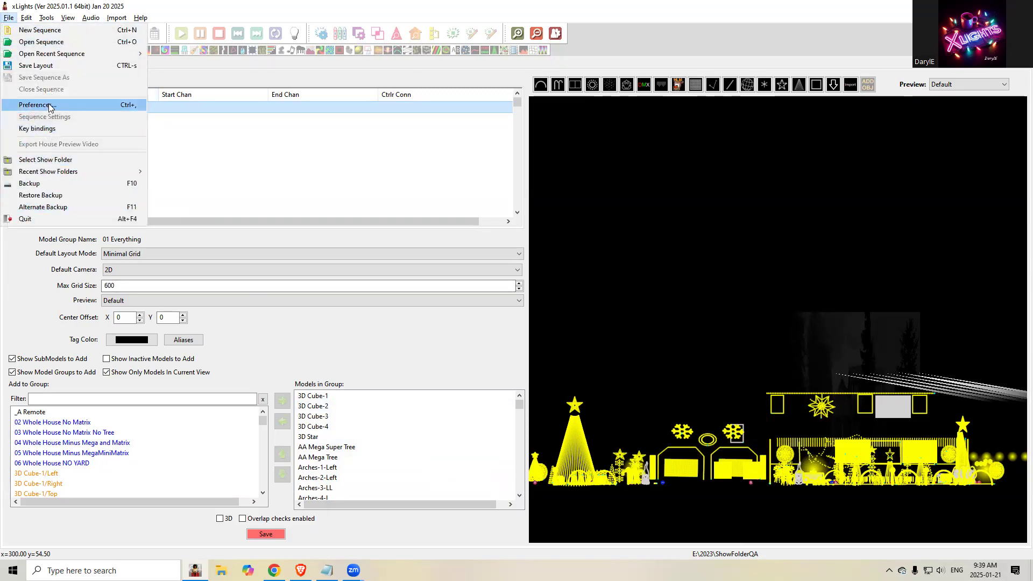
pyautogui.click(248, 151)
pyautogui.click(203, 243)
pyautogui.click(196, 270)
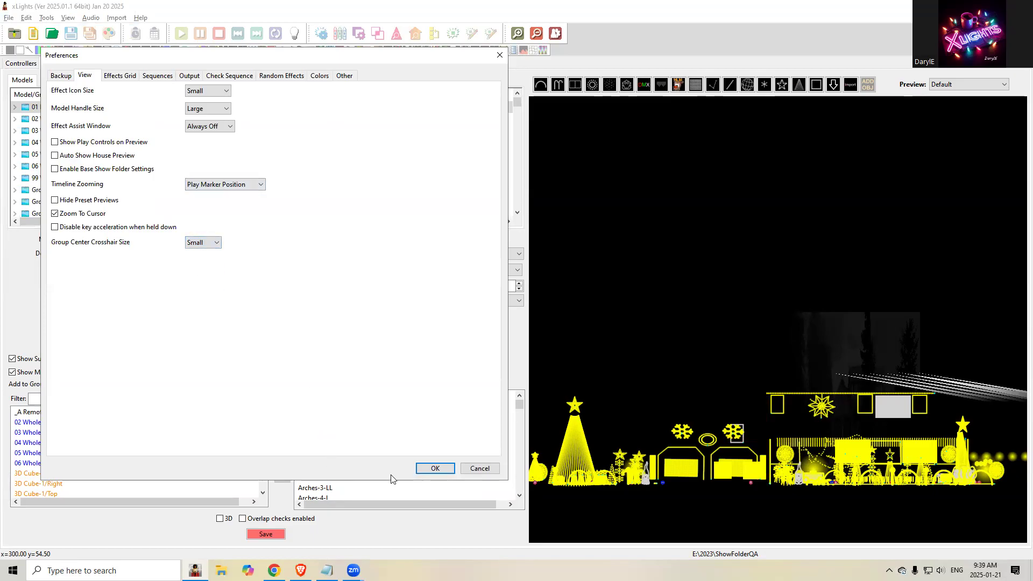
pyautogui.click(435, 468)
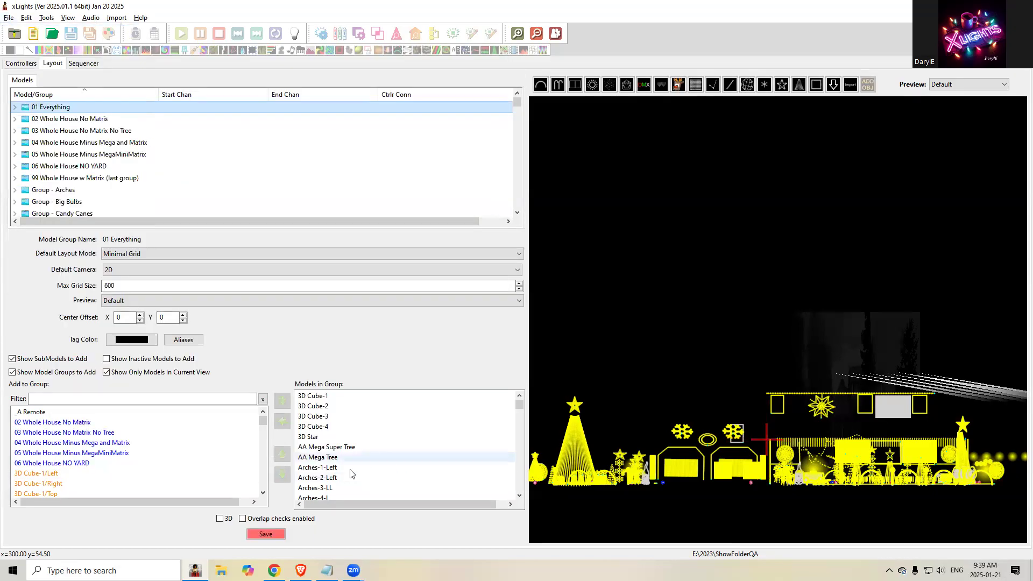
pyautogui.click(220, 519)
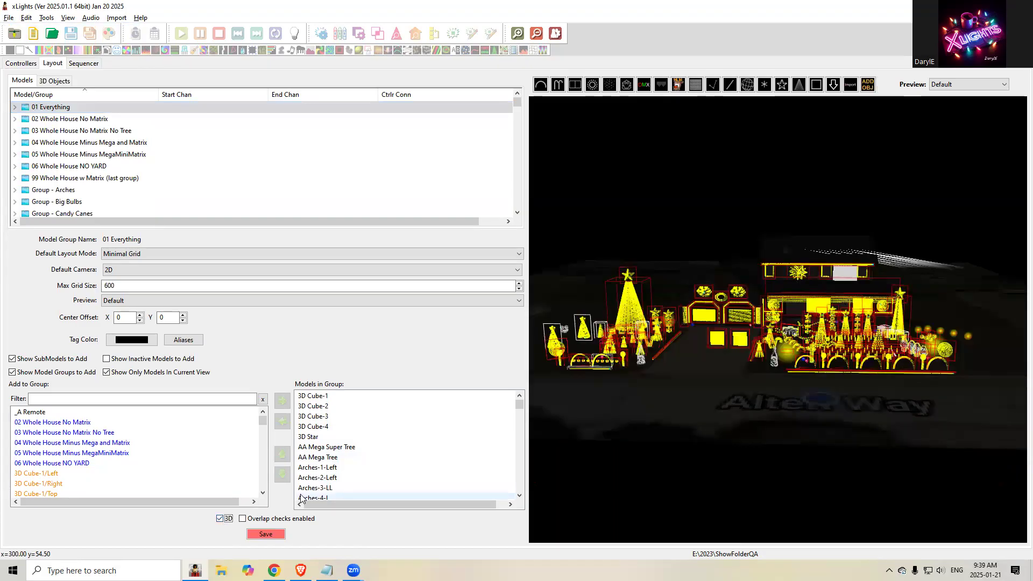
# Step: Switch to the README in Notepad and highlight the Check Sequence entry about the simple HTML report
pyautogui.hotkey('alt', 'Tab')
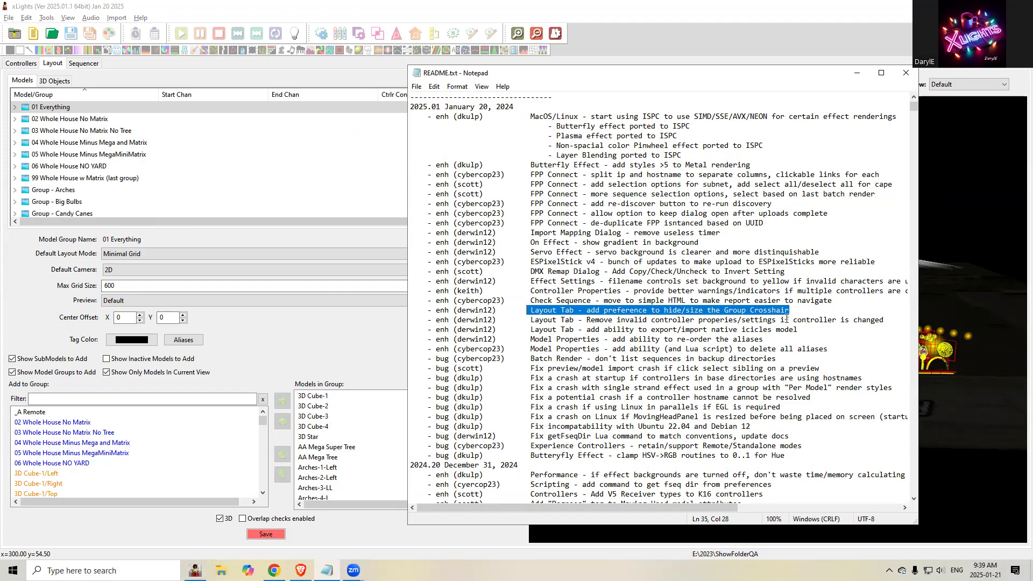
pyautogui.moveTo(834, 300); pyautogui.dragTo(527, 301)
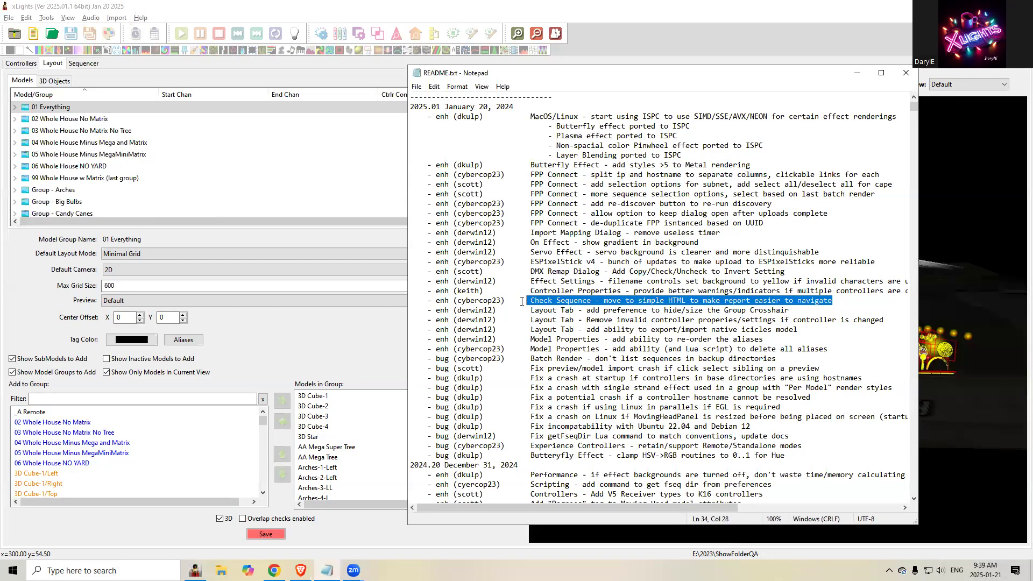
# Step: Switch back to xLights and run Check Sequence to generate its HTML report
pyautogui.click(240, 6)
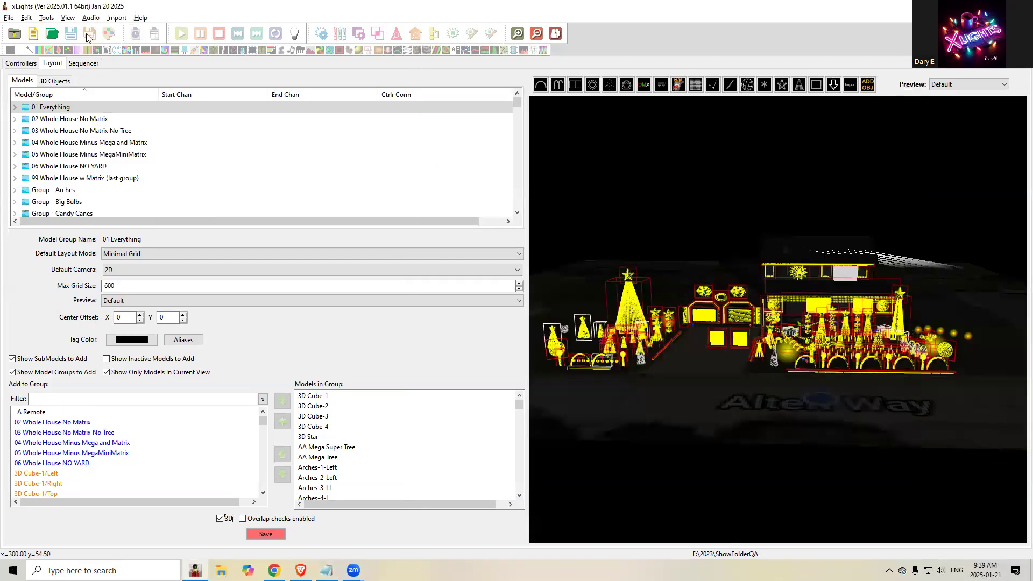
pyautogui.click(45, 18)
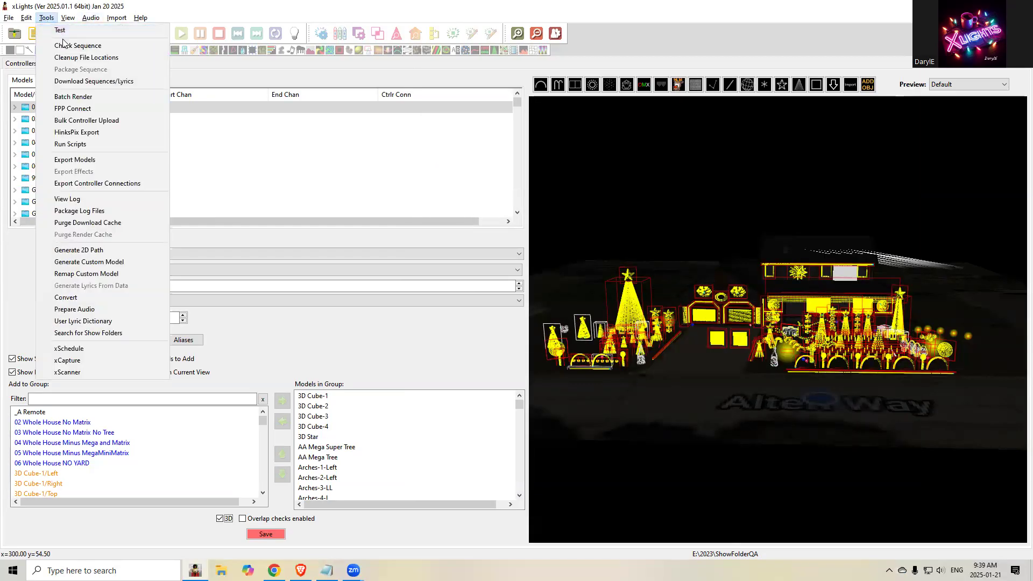
pyautogui.click(64, 47)
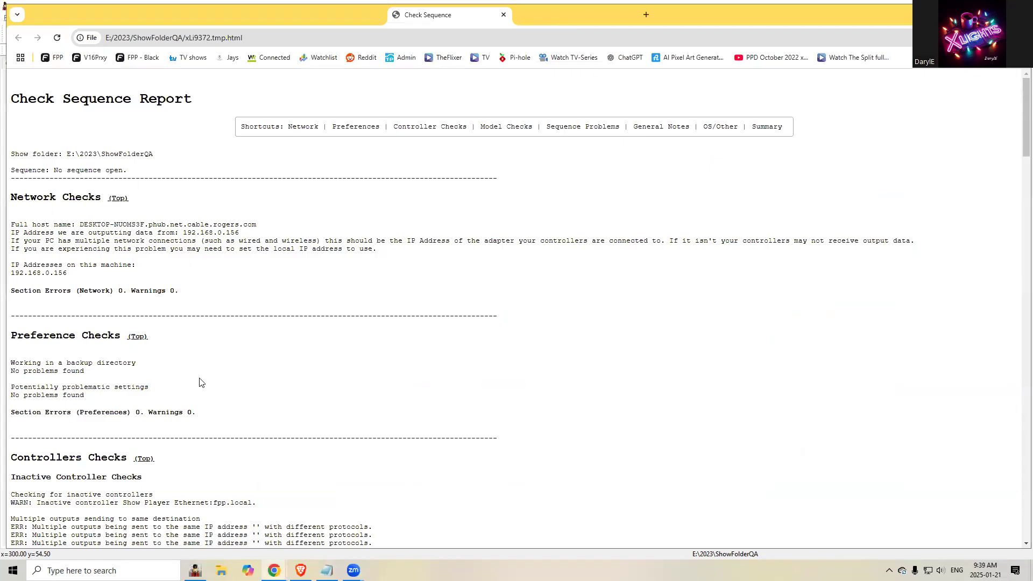
# Step: Browse the Check Sequence report using its shortcuts to Preferences, back to Top, and to Summary
pyautogui.scroll(-6, 202, 383)
pyautogui.scroll(6, 212, 382)
pyautogui.click(347, 127)
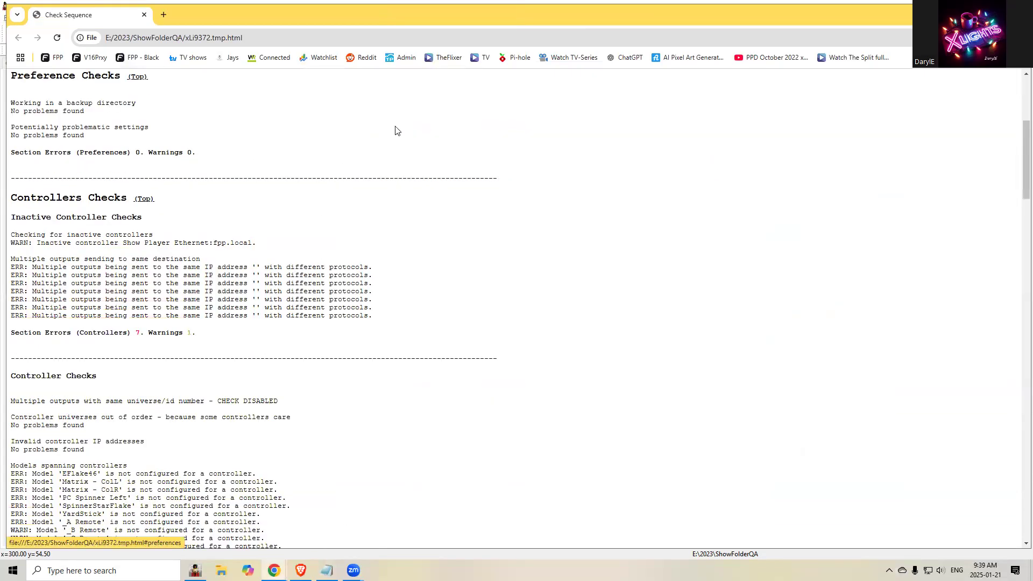
pyautogui.scroll(1, 208, 213)
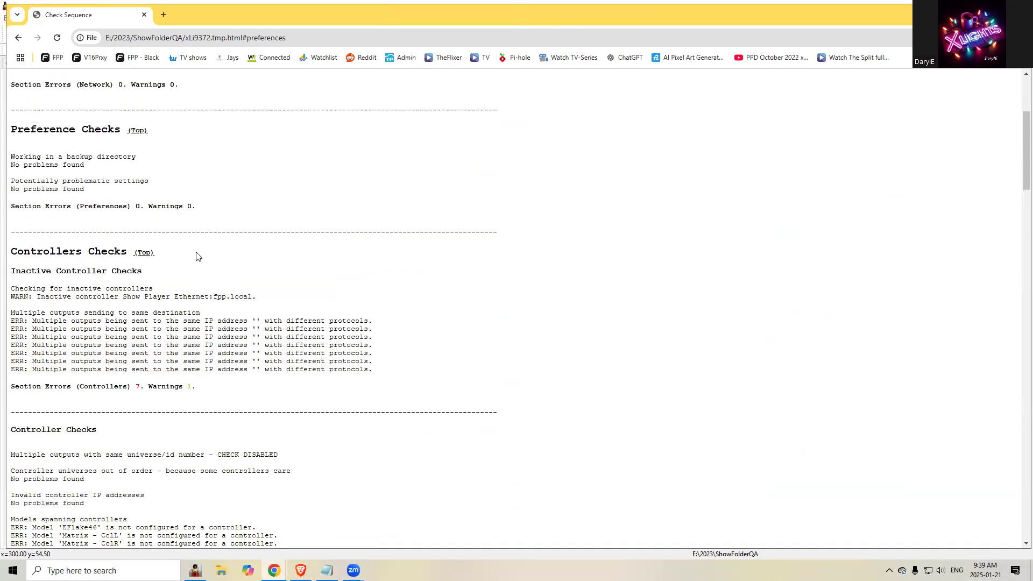
pyautogui.click(147, 257)
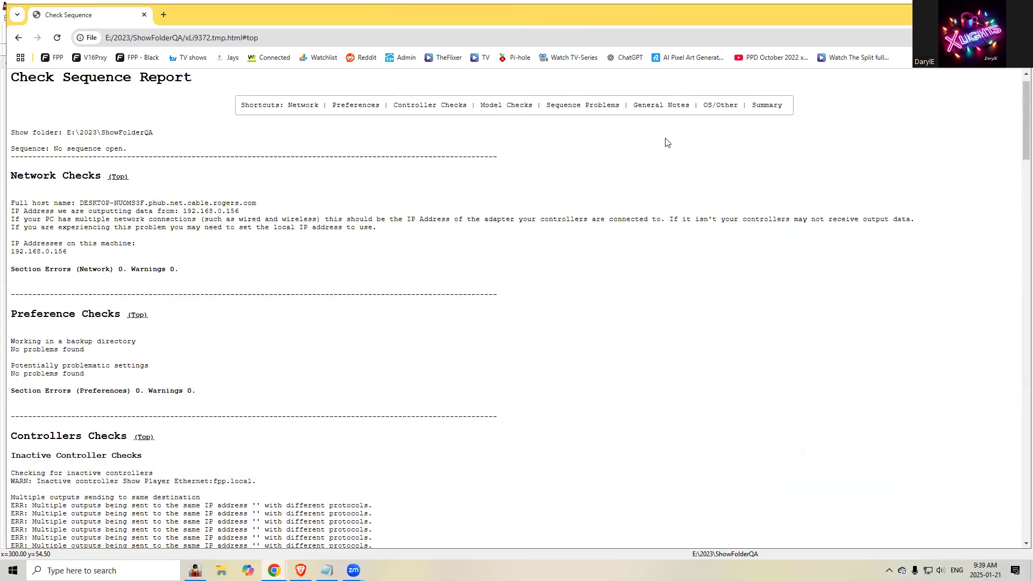
pyautogui.click(764, 108)
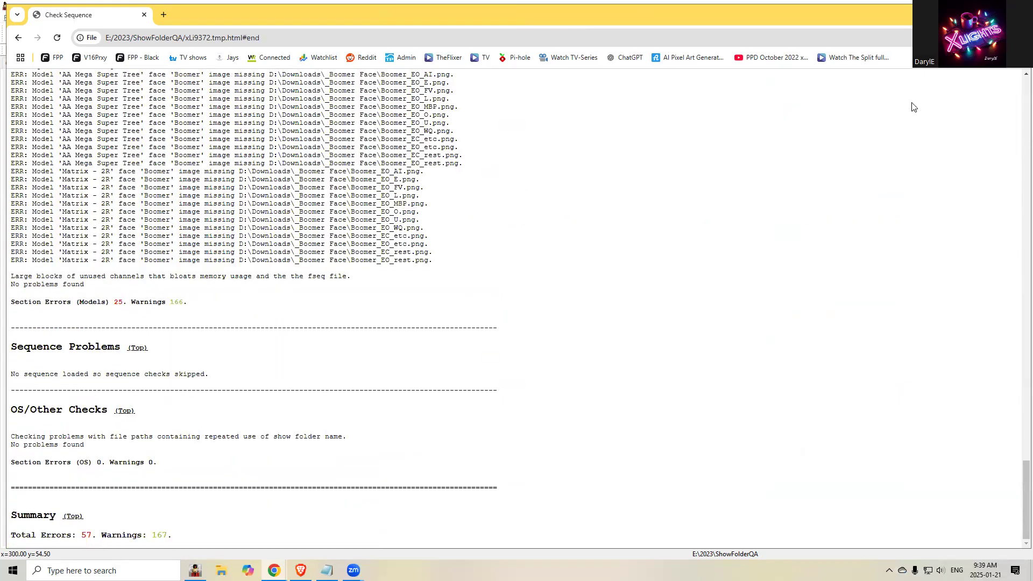
# Step: Return to the README in Notepad, widen its window, and highlight the Controller Properties entry about warnings for controllers sharing an IP
pyautogui.hotkey('alt', 'Tab')
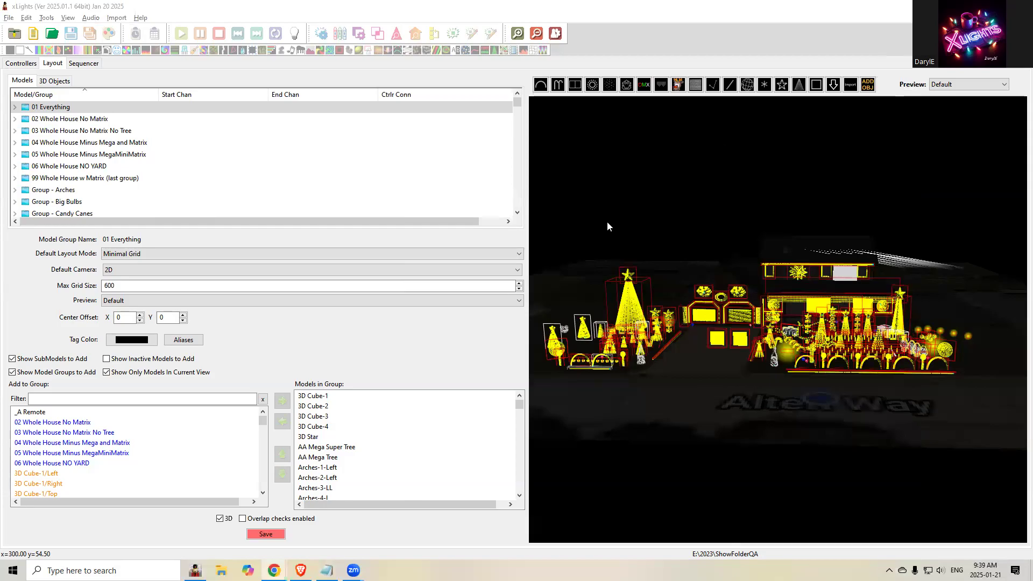
pyautogui.hotkey('alt', 'Tab')
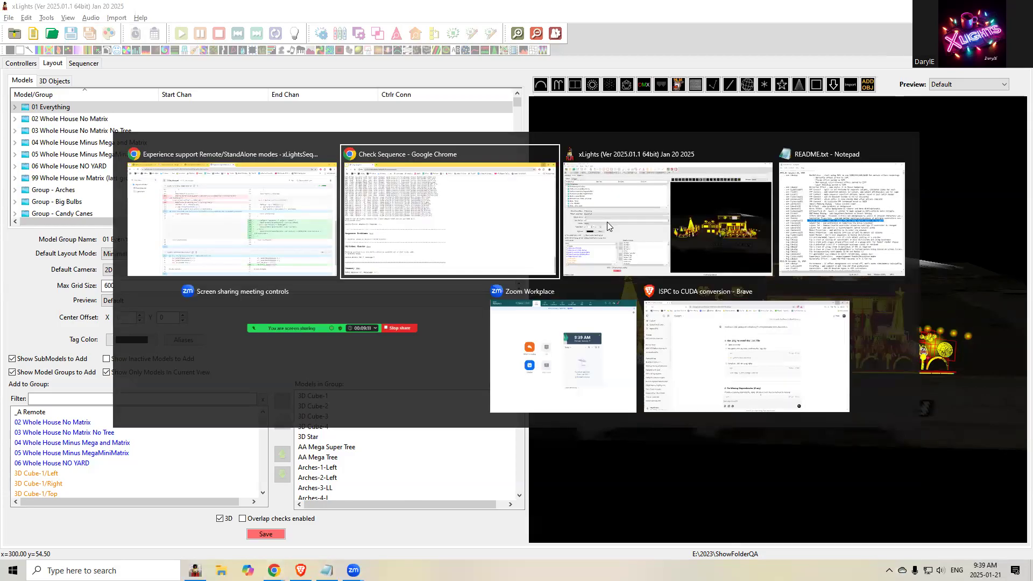
pyautogui.hotkey('alt', 'Tab')
pyautogui.hotkey('alt', 'Tab')
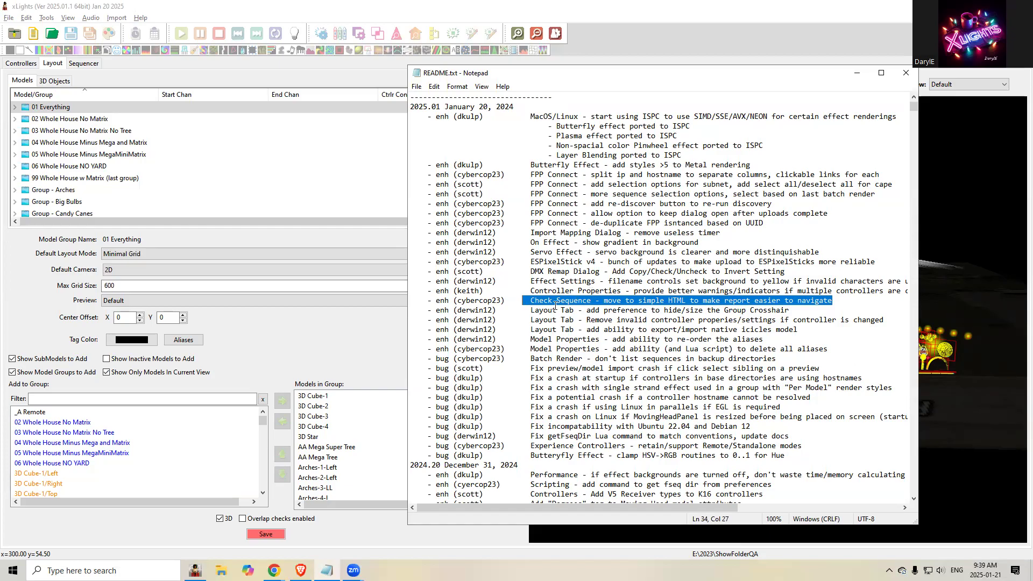
pyautogui.moveTo(528, 291); pyautogui.dragTo(595, 301)
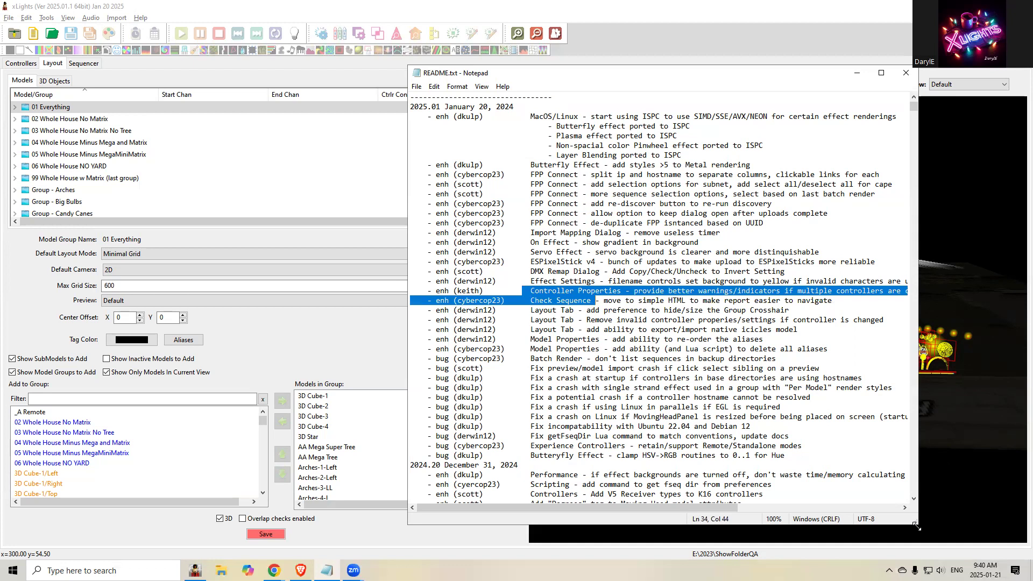
pyautogui.moveTo(916, 526); pyautogui.dragTo(1028, 533)
pyautogui.click(572, 282)
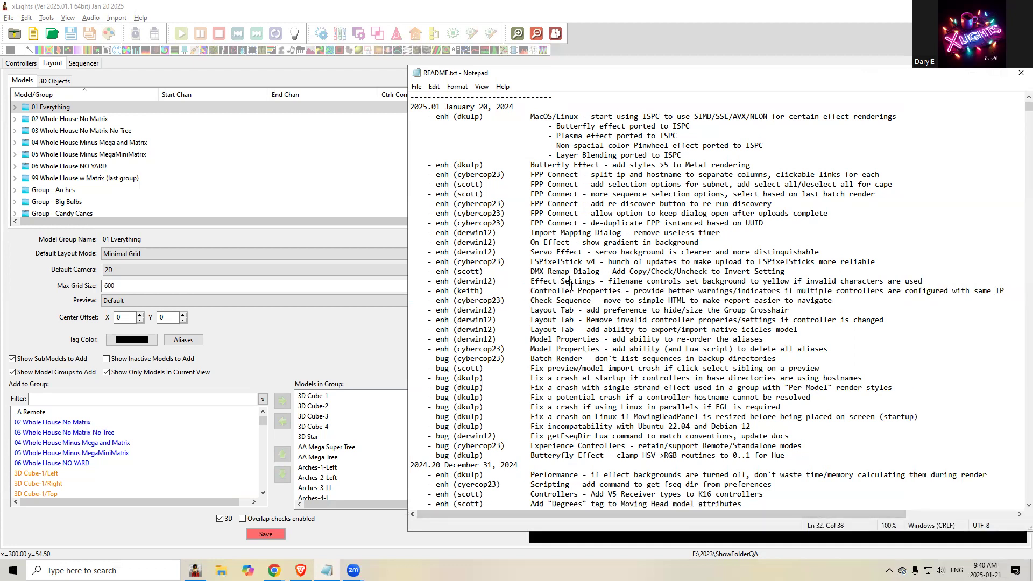
pyautogui.moveTo(527, 291); pyautogui.dragTo(733, 291)
# Step: In the xLights controllers list, set the Ethernet_ controller's IP address to 192.168.1.50, matching F16v3 Original
pyautogui.click(21, 63)
pyautogui.click(177, 156)
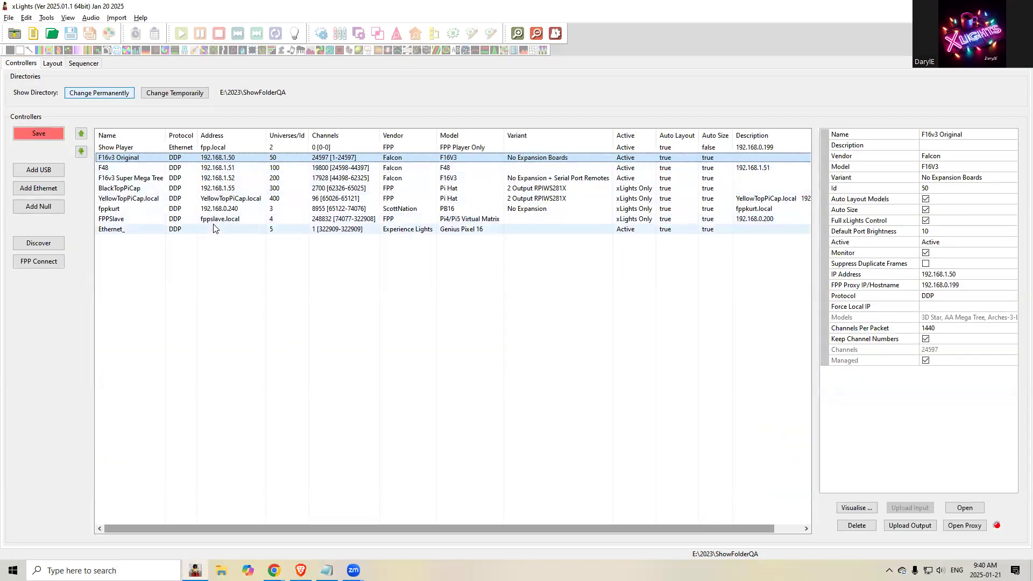
pyautogui.click(538, 230)
pyautogui.click(936, 275)
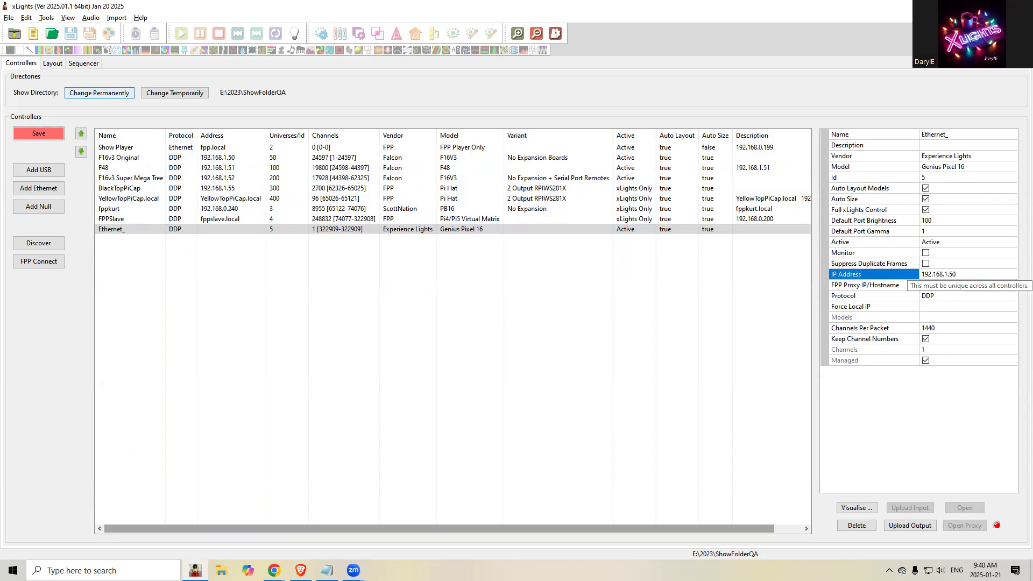
pyautogui.press('Return')
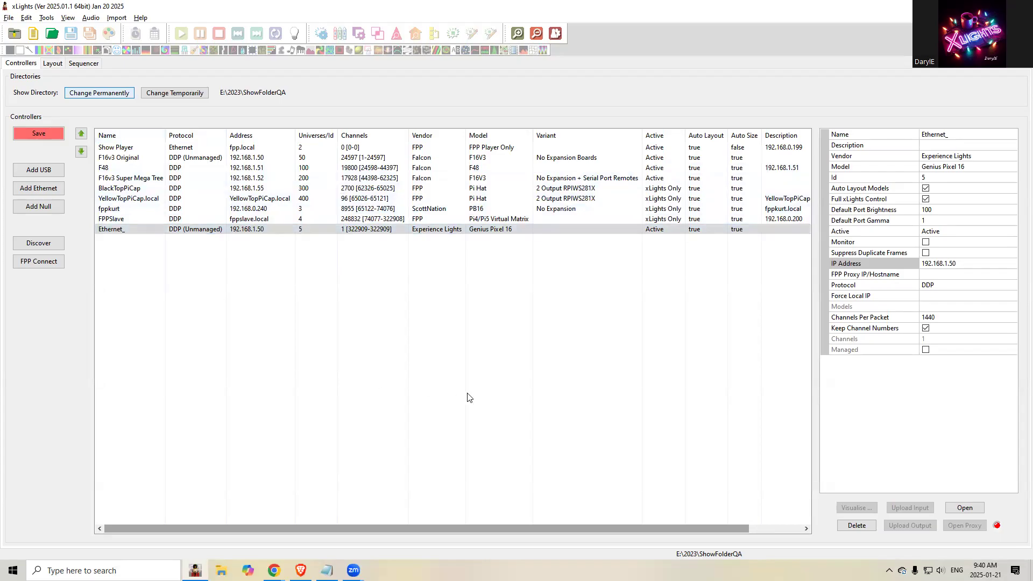
# Step: Inspect the duplicate IP indicators in the properties of the Ethernet_ and F16v3 Original controllers
pyautogui.hotkey('alt', 'Tab')
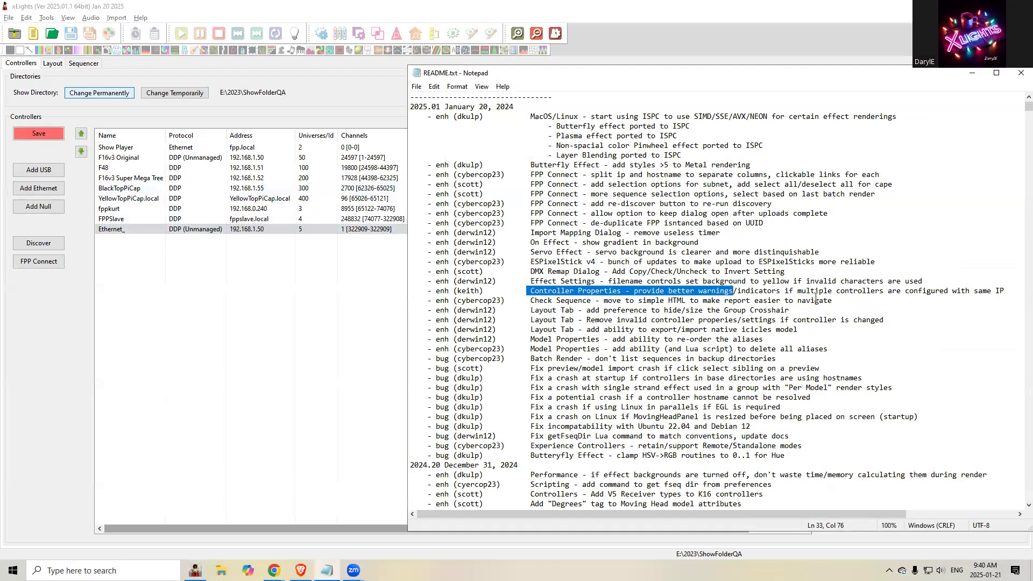
pyautogui.click(238, 252)
pyautogui.click(214, 230)
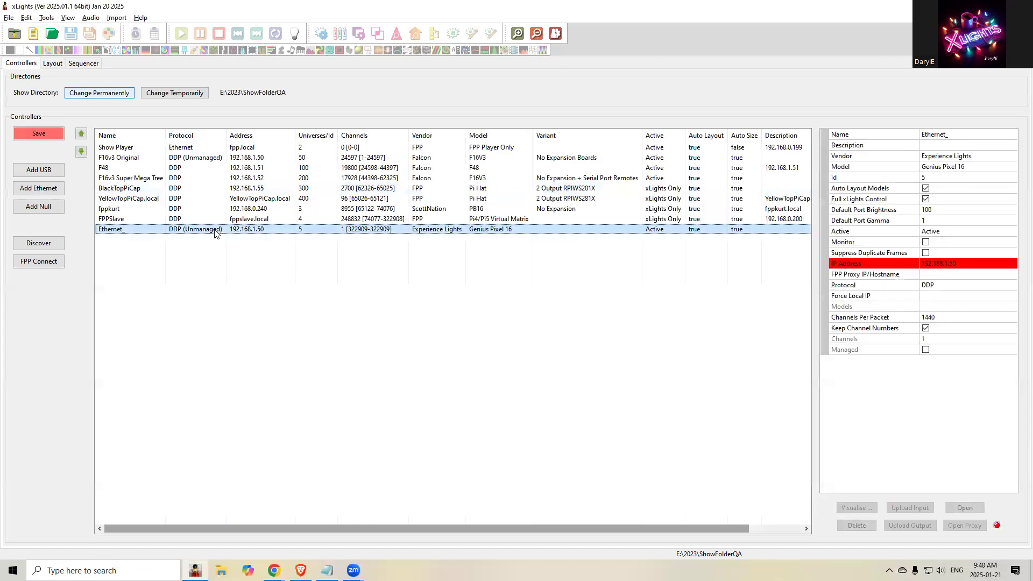
pyautogui.click(209, 160)
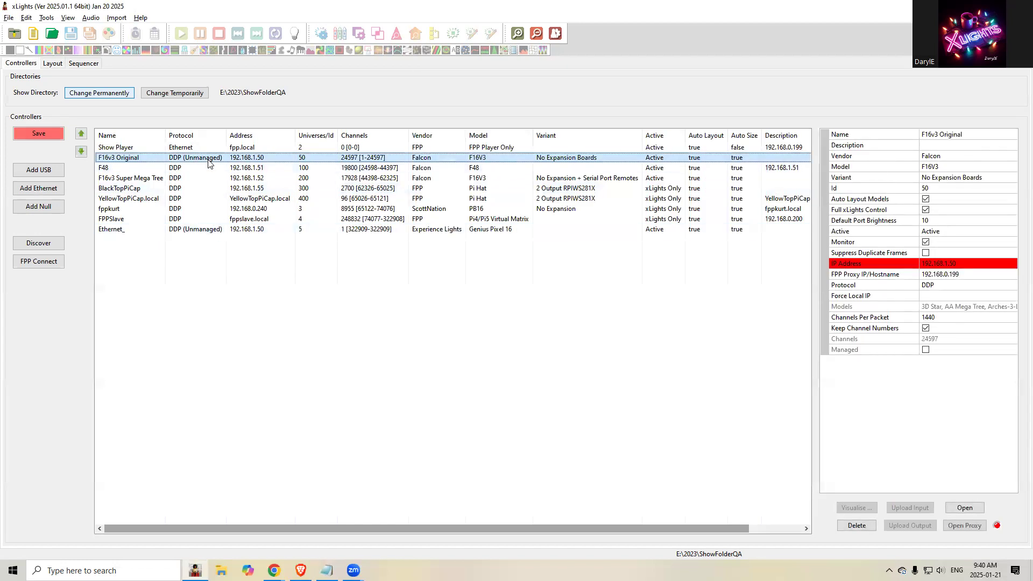
pyautogui.click(200, 230)
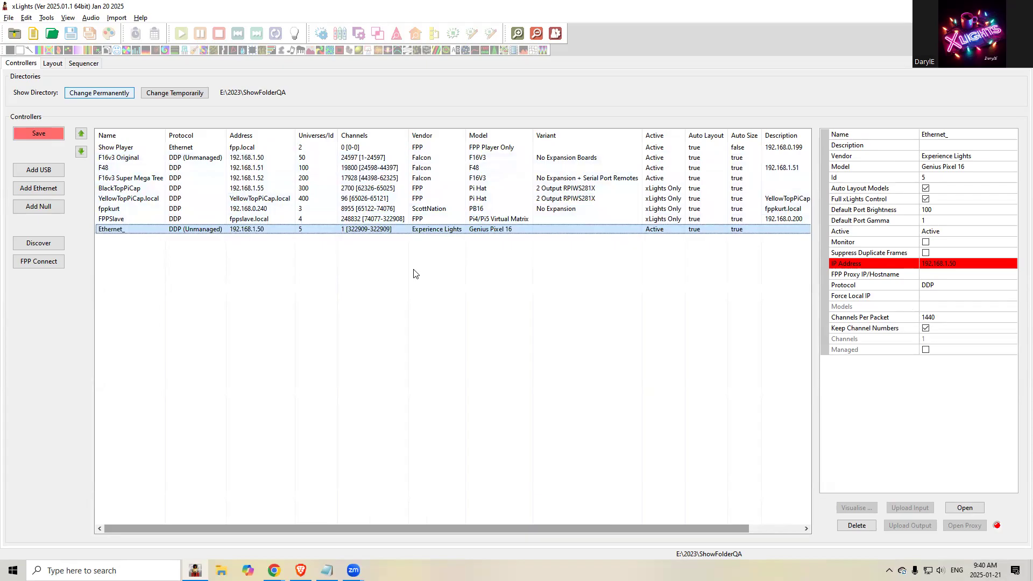
# Step: Switch to the README and highlight the Effect Settings entry about invalid characters in filename controls
pyautogui.hotkey('alt', 'Tab')
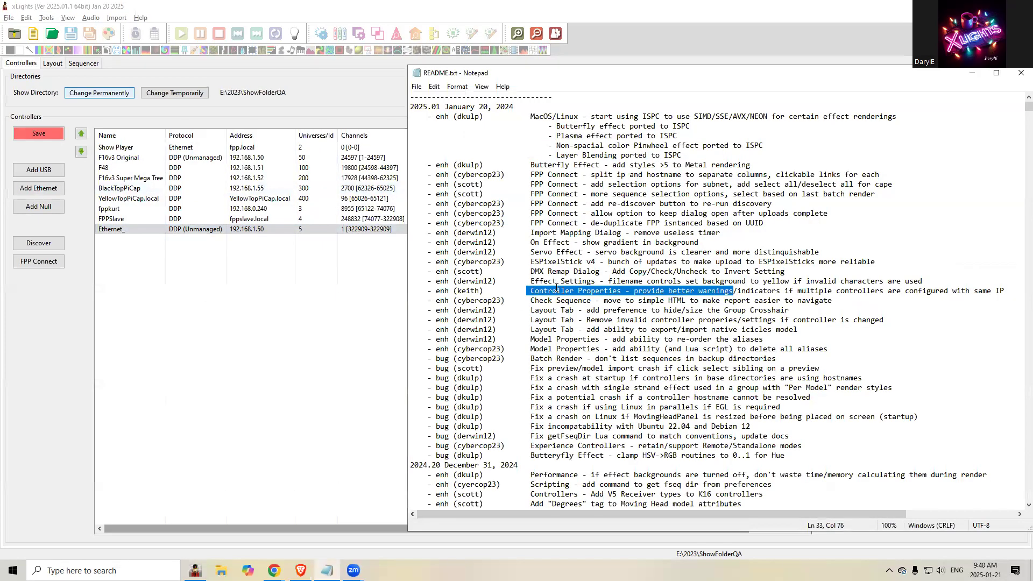
pyautogui.moveTo(529, 280); pyautogui.dragTo(932, 280)
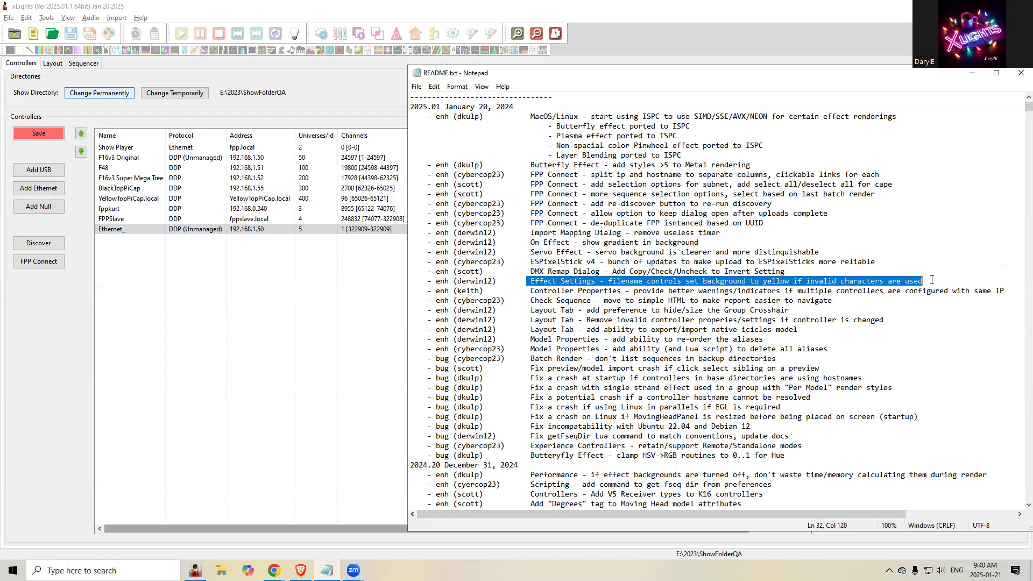
# Step: Return to xLights and create a new sequence in the Sequencer through the sequence settings wizard
pyautogui.click(168, 289)
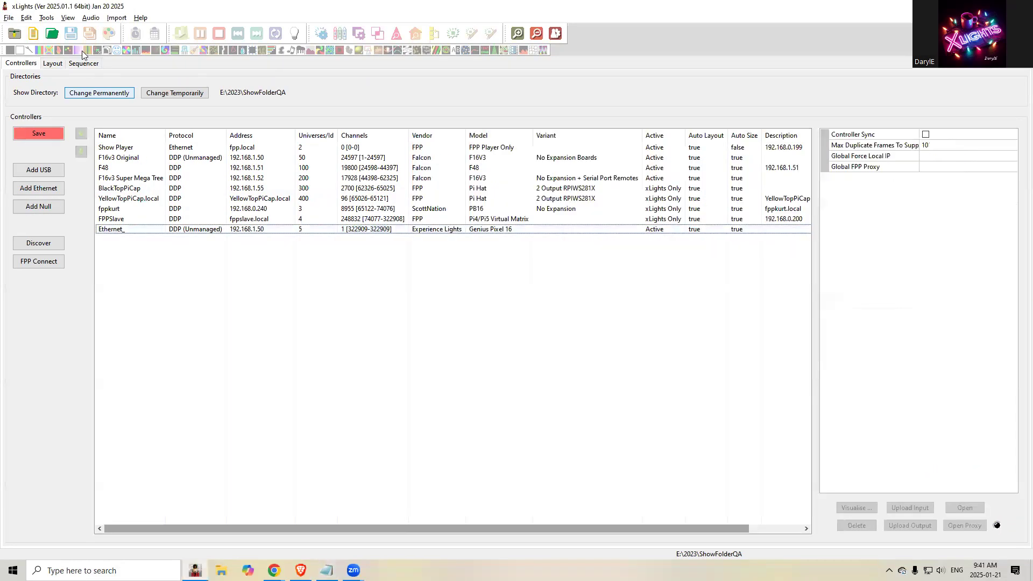
pyautogui.click(84, 63)
pyautogui.click(34, 35)
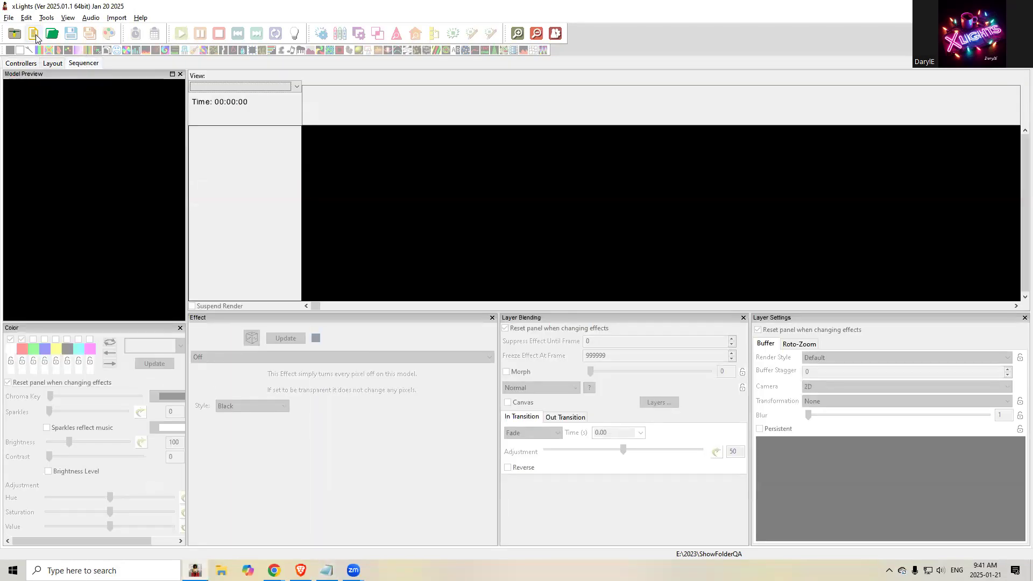
pyautogui.click(186, 197)
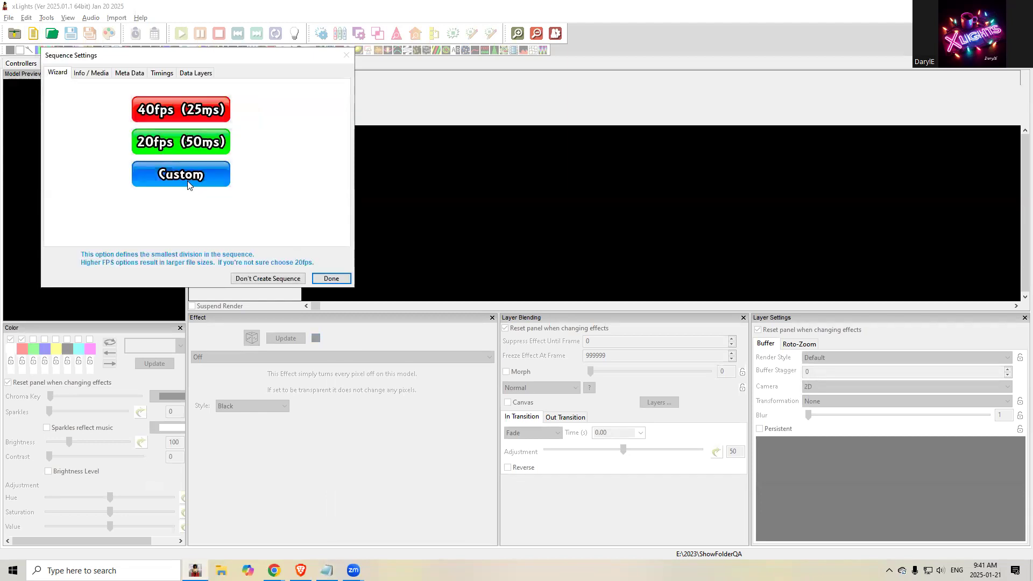
pyautogui.click(343, 277)
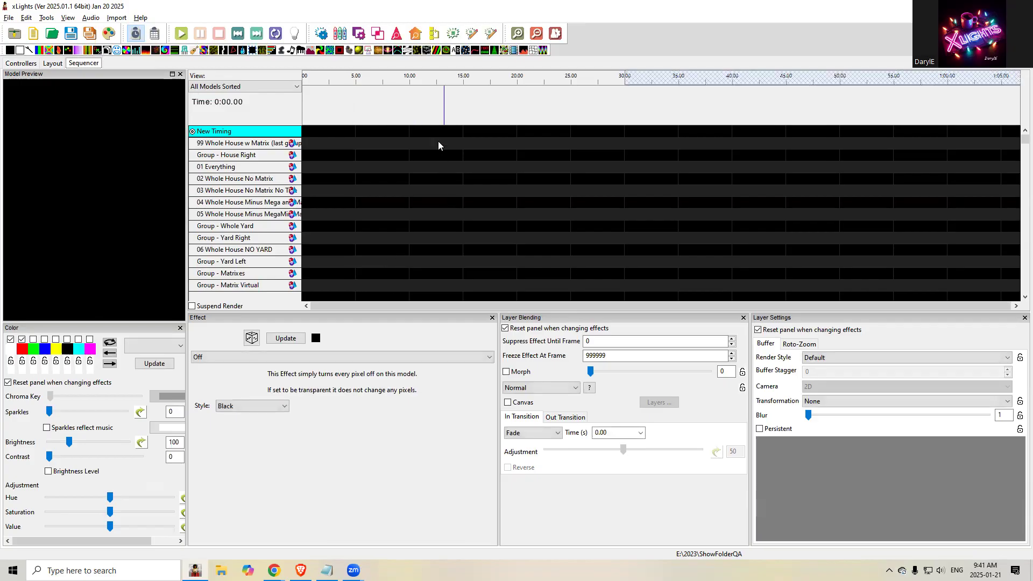
# Step: Add a Video effect to 01 Everything from about 16.4 to 34.25 s and enter "c: `Heart,Junk.gif" as its video file
pyautogui.moveTo(517, 51)
pyautogui.mouseDown()
pyautogui.moveTo(495, 146)
pyautogui.moveTo(478, 167)
pyautogui.moveTo(670, 181)
pyautogui.mouseUp()
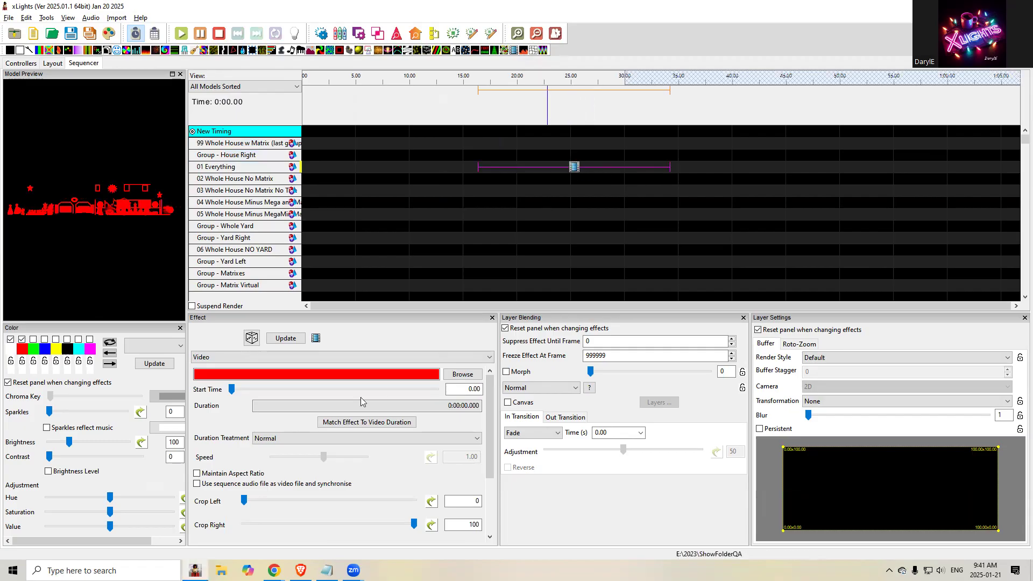
pyautogui.click(261, 376)
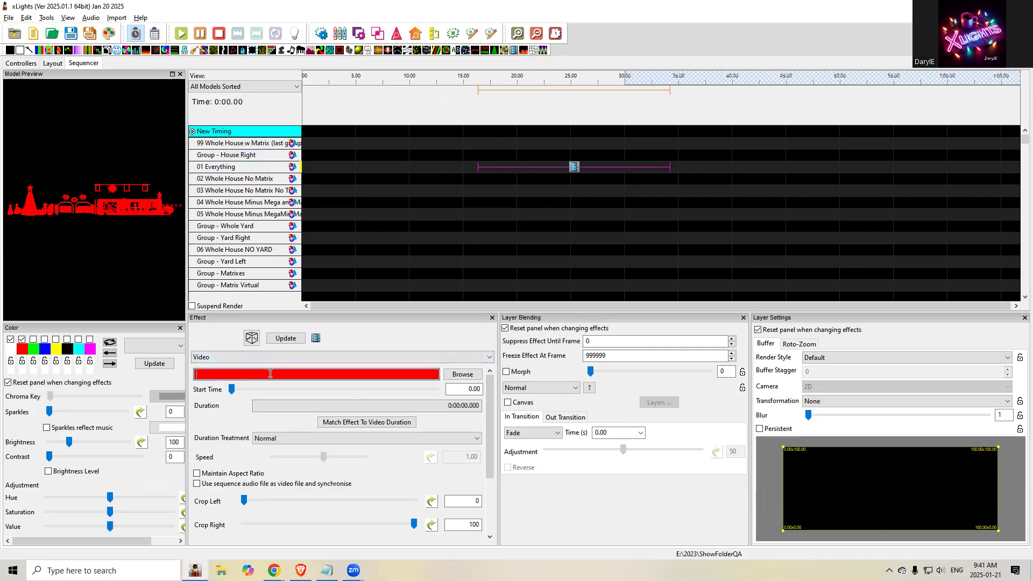
pyautogui.write('c: `Heart')
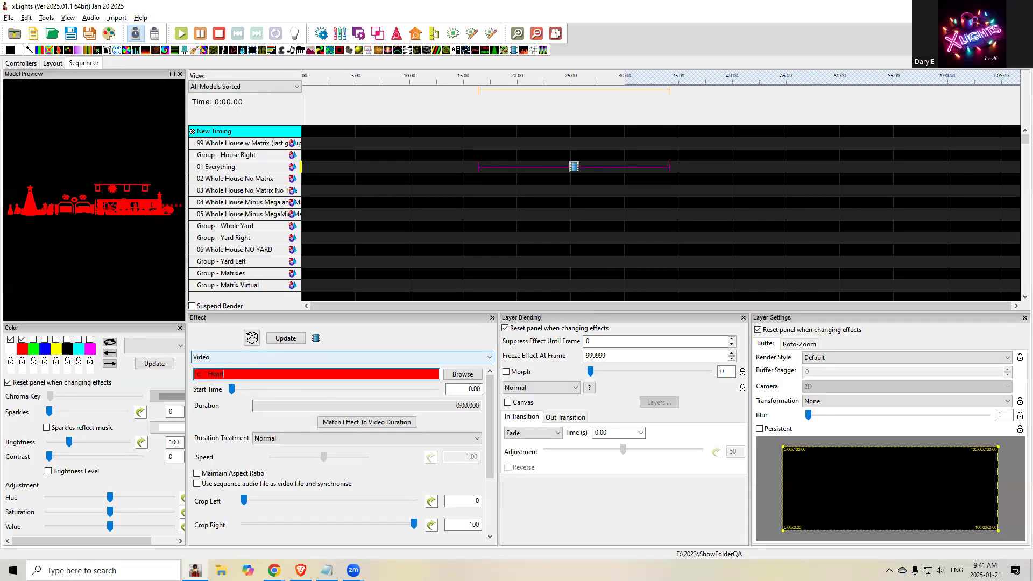
pyautogui.write('nk.gif')
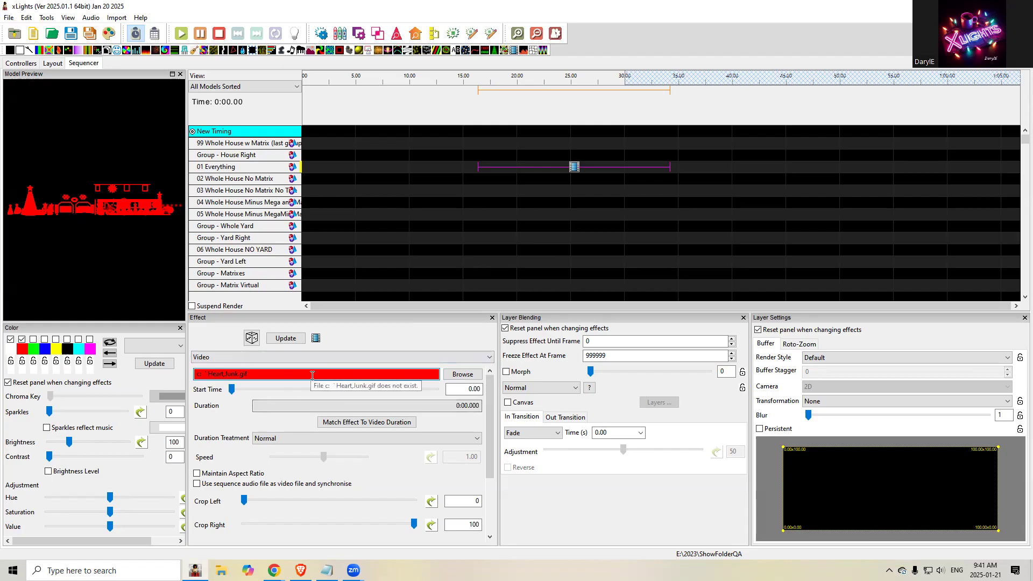
# Step: Switch to the README and highlight the DMX Remap Dialog entry about Copy/Check/Uncheck for the Invert setting
pyautogui.hotkey('alt', 'Tab')
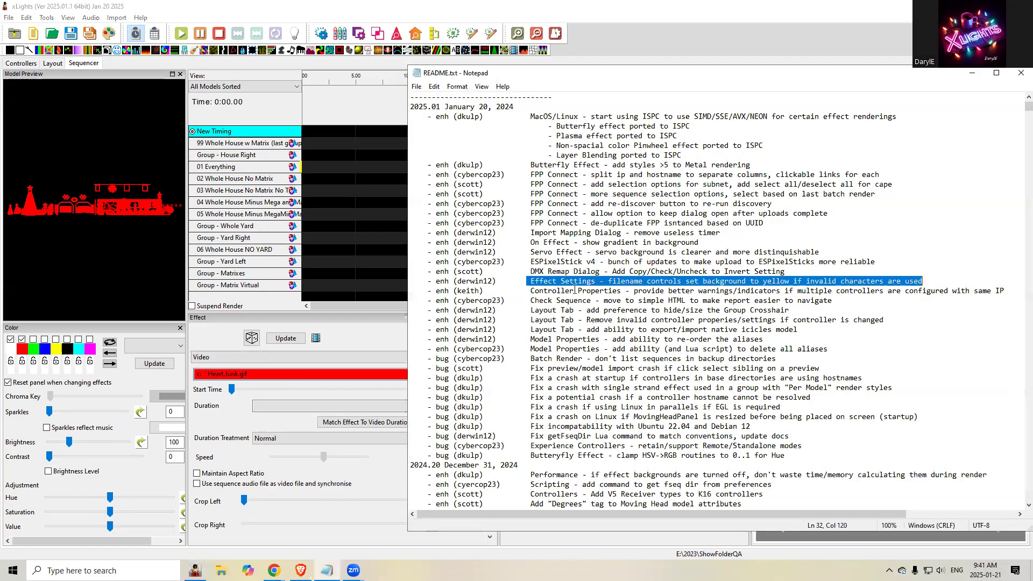
pyautogui.click(640, 279)
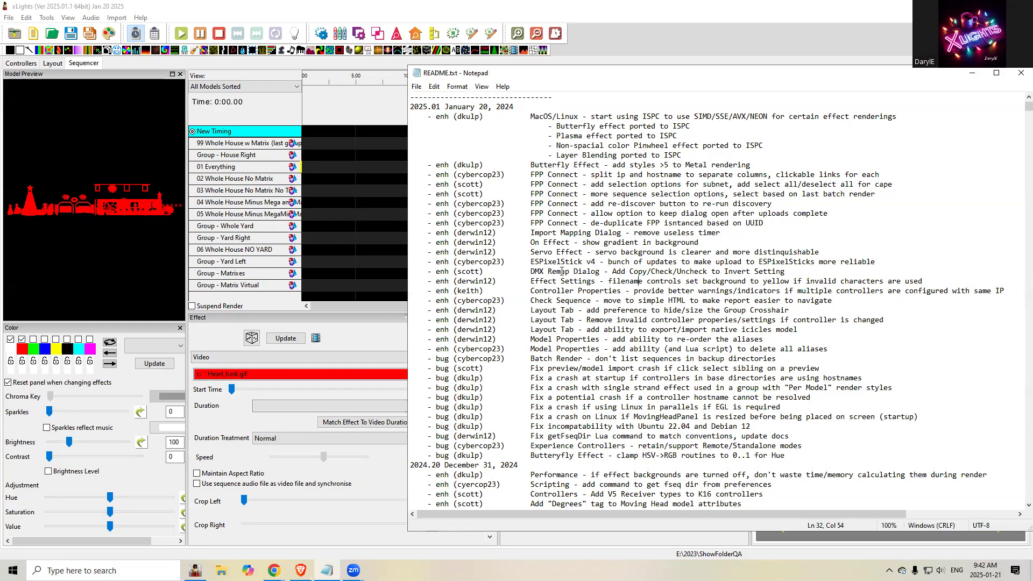
pyautogui.moveTo(788, 273); pyautogui.dragTo(531, 270)
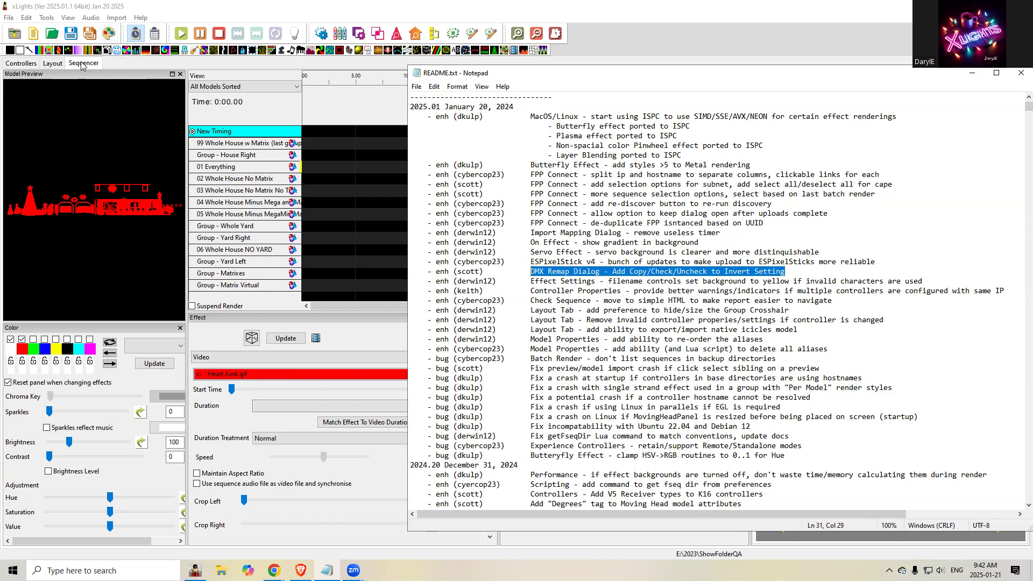
# Step: In xLights, delete the Video effect from 01 Everything and place a DMX effect on 02 Whole House No Matrix at about 4 s
pyautogui.click(320, 163)
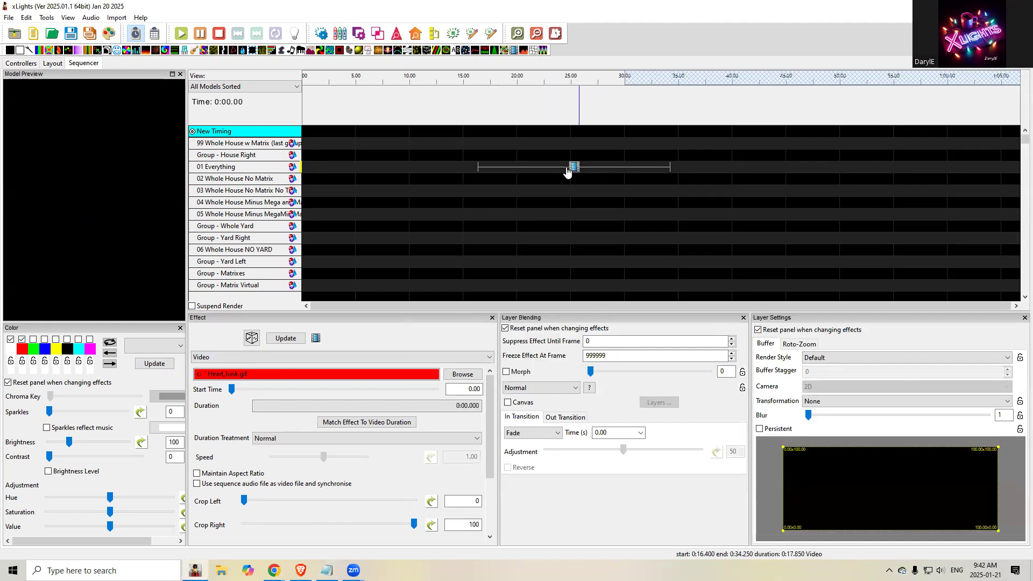
pyautogui.click(577, 171)
pyautogui.press('Delete')
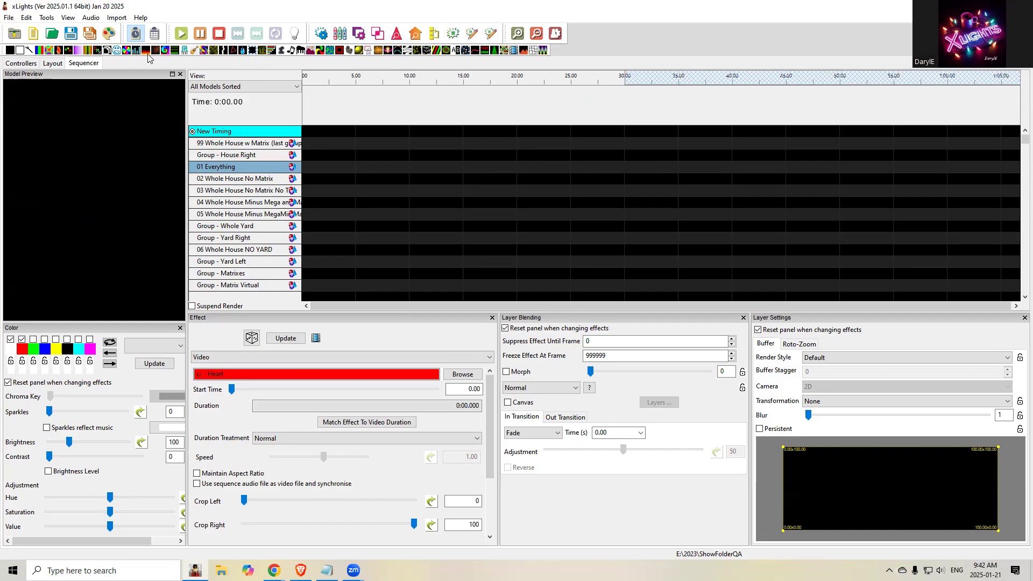
pyautogui.moveTo(100, 52); pyautogui.dragTo(348, 179)
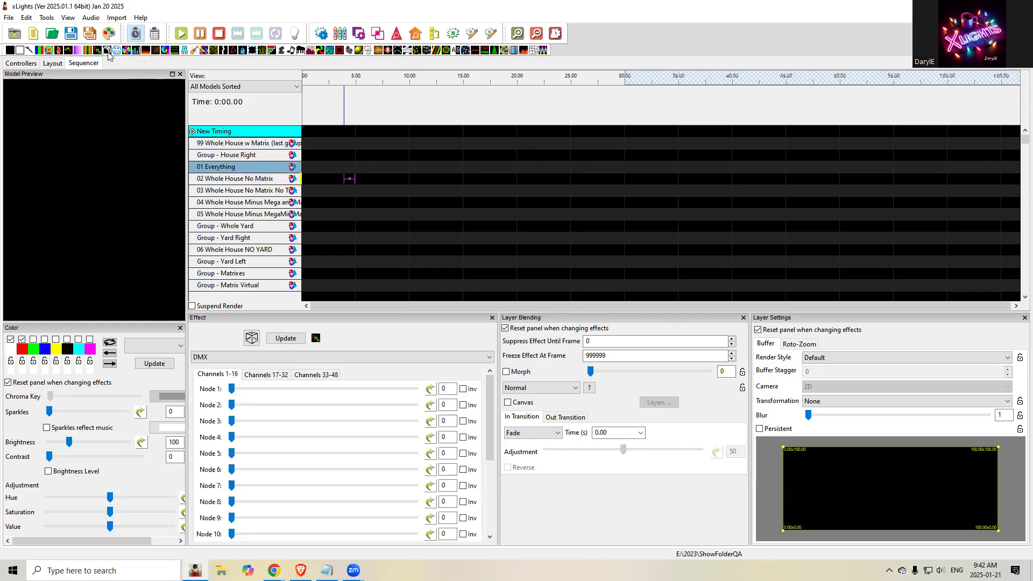
# Step: Add two more DMX effects to 02 Whole House No Matrix at about 7 s and 10 s, and select the first one
pyautogui.moveTo(100, 52); pyautogui.dragTo(388, 183)
pyautogui.moveTo(100, 52)
pyautogui.mouseDown()
pyautogui.moveTo(412, 153)
pyautogui.moveTo(412, 179)
pyautogui.mouseUp()
pyautogui.click(345, 177)
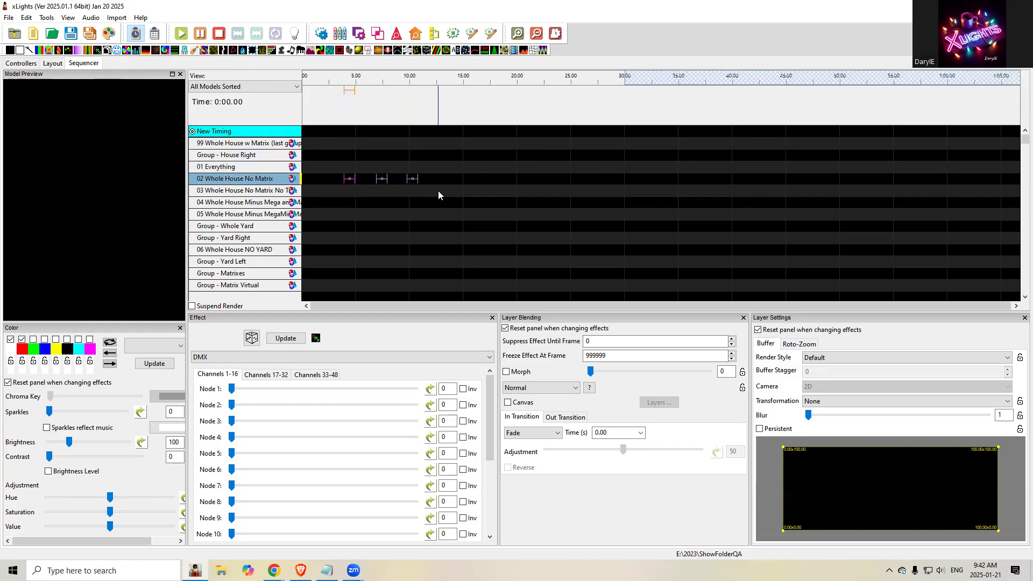
# Step: Open Remap Channels for the selected DMX effect, inspect the Invert choices for channel 1 alongside the README entry, and dismiss the dialog unchanged
pyautogui.moveTo(490, 405); pyautogui.dragTo(492, 506)
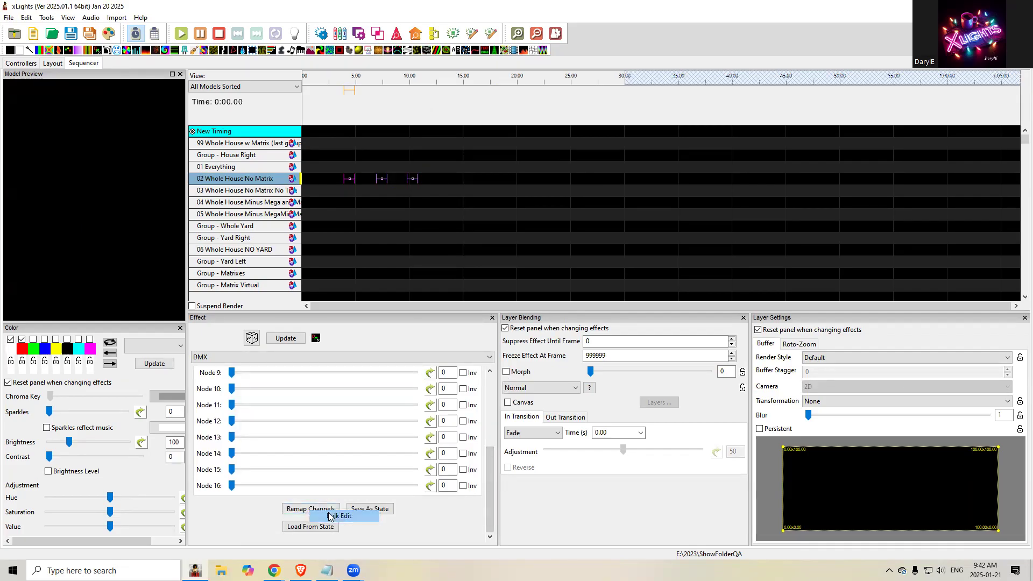
pyautogui.click(309, 509)
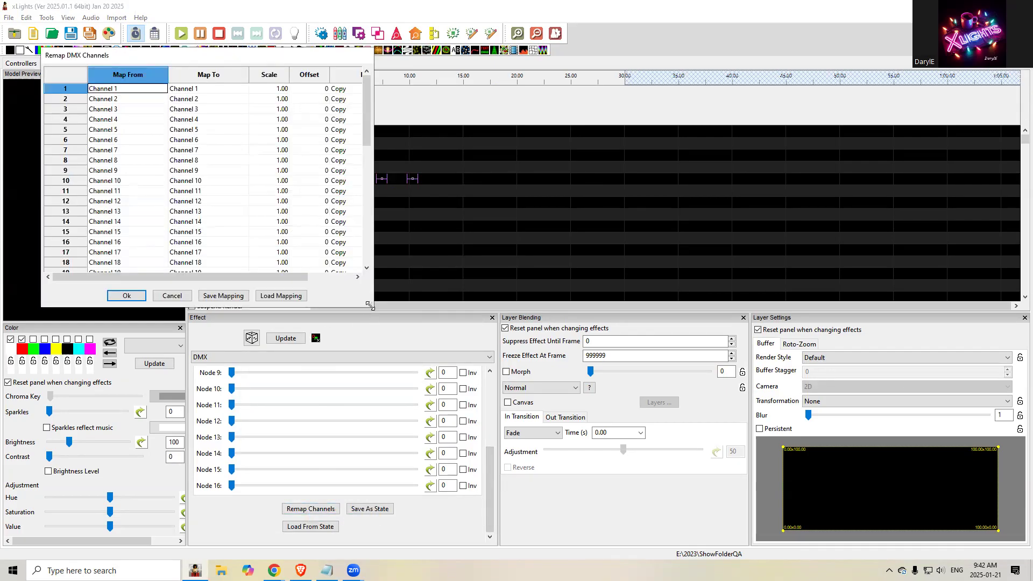
pyautogui.moveTo(370, 305); pyautogui.dragTo(575, 408)
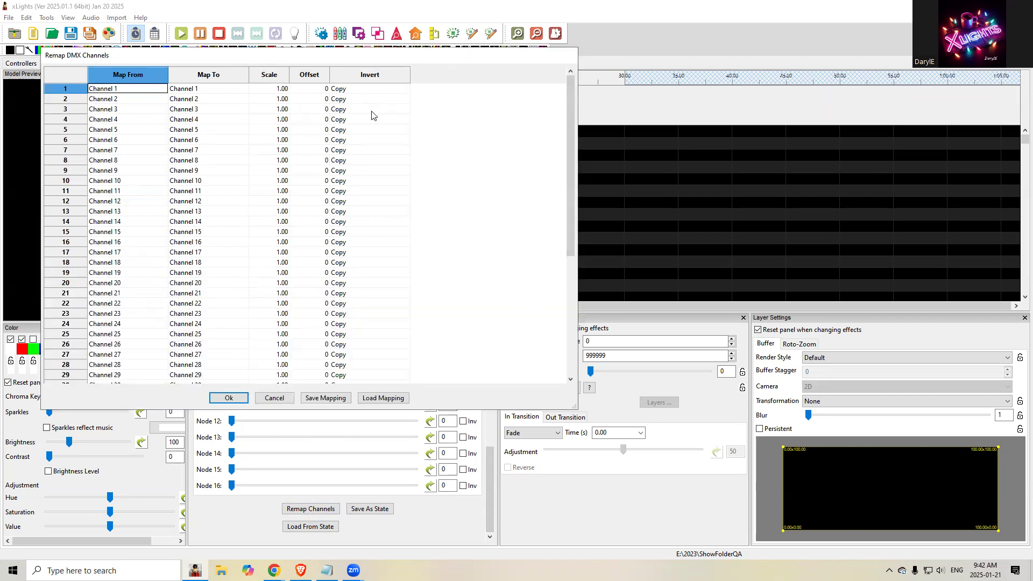
pyautogui.click(383, 90)
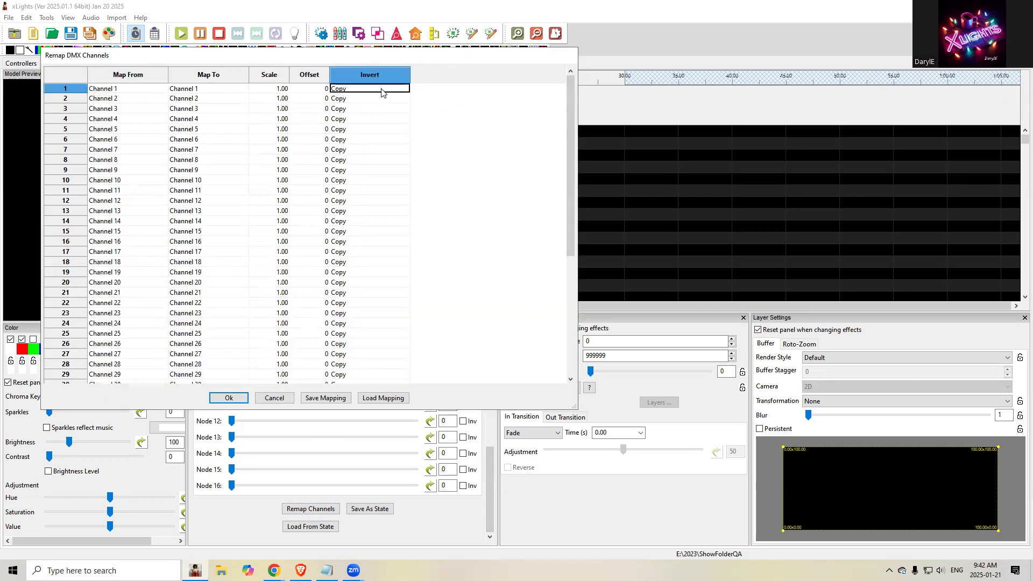
pyautogui.click(382, 92)
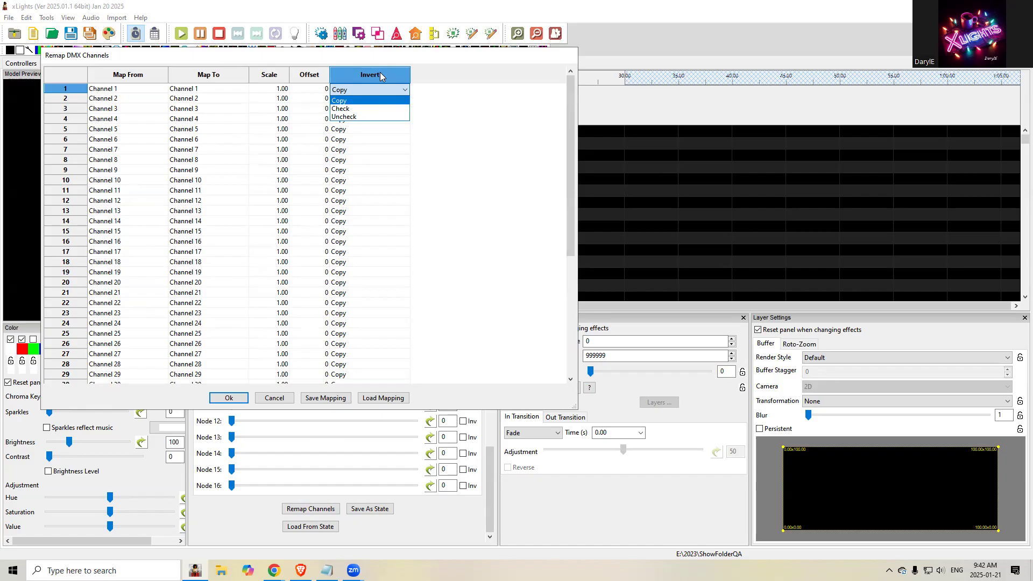
pyautogui.hotkey('alt', 'Tab')
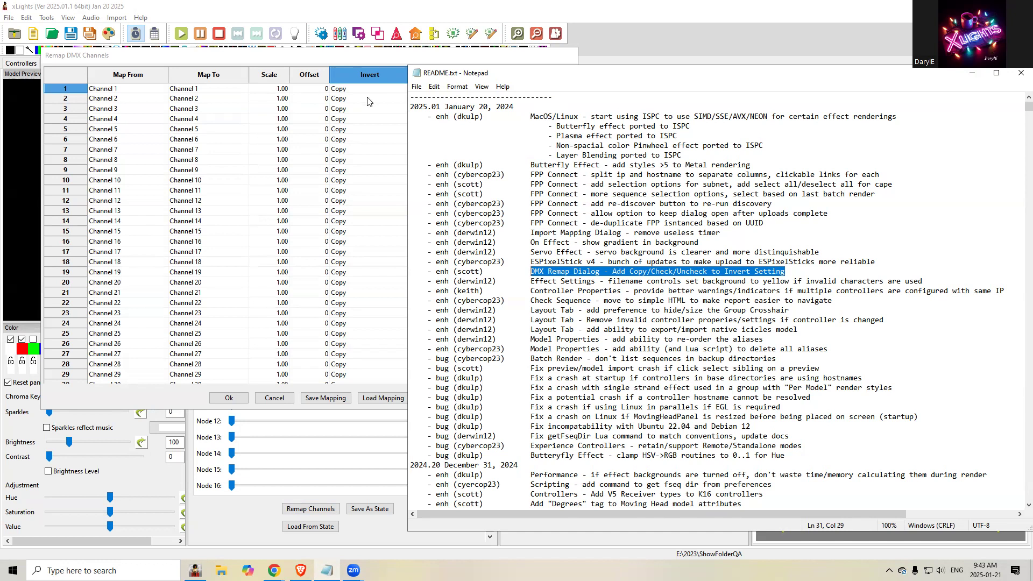
pyautogui.click(118, 91)
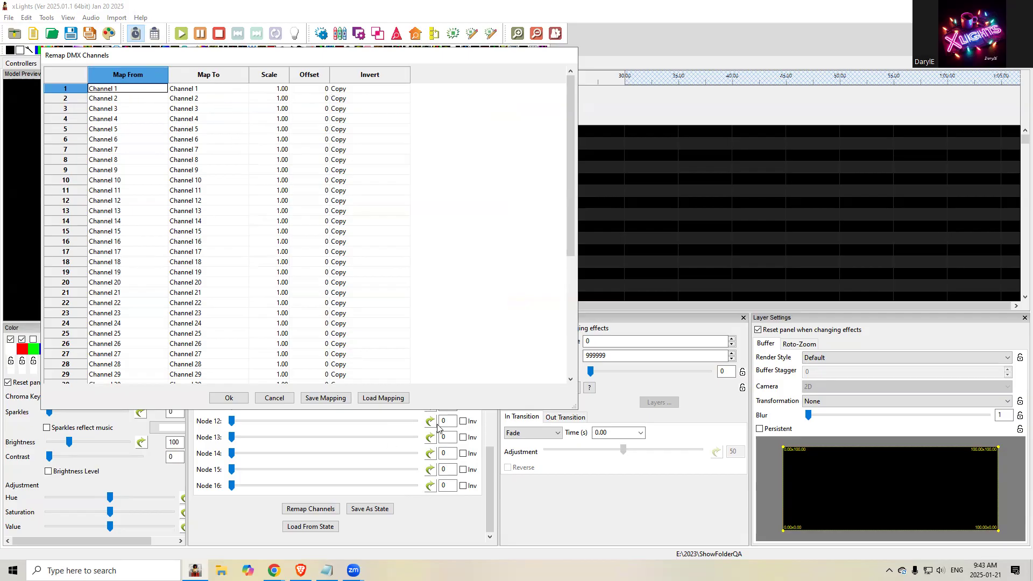
pyautogui.click(276, 402)
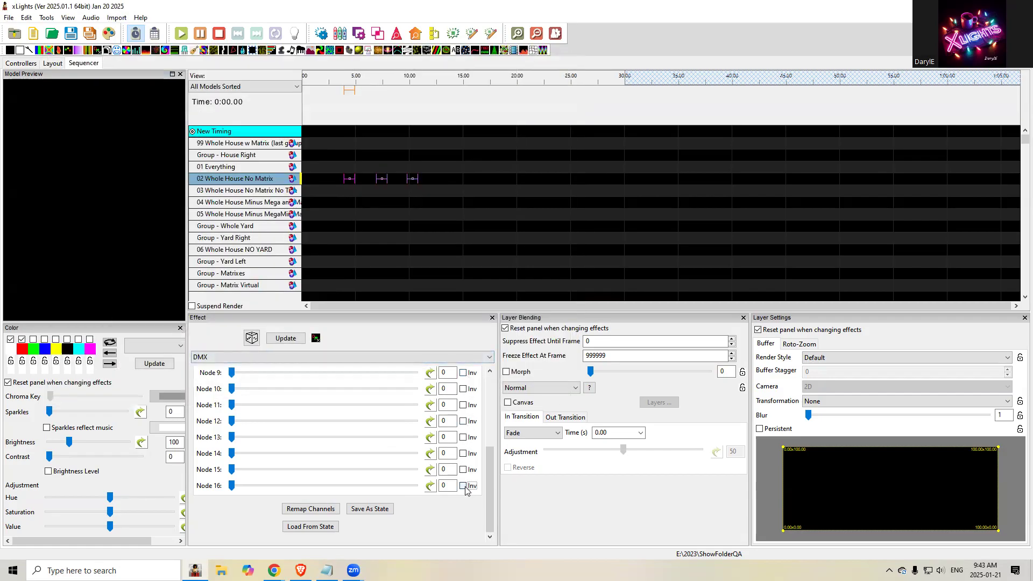
# Step: Switch to the README and highlight the ESPixelStick v4 upload entry, followed by the Servo Effect background entry
pyautogui.hotkey('alt', 'Tab')
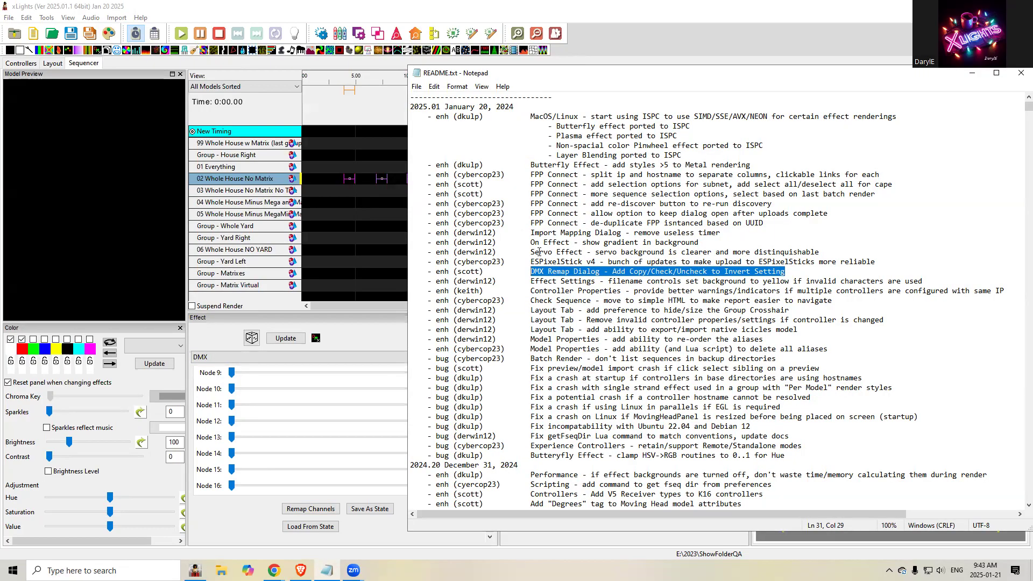
pyautogui.moveTo(529, 263); pyautogui.dragTo(881, 262)
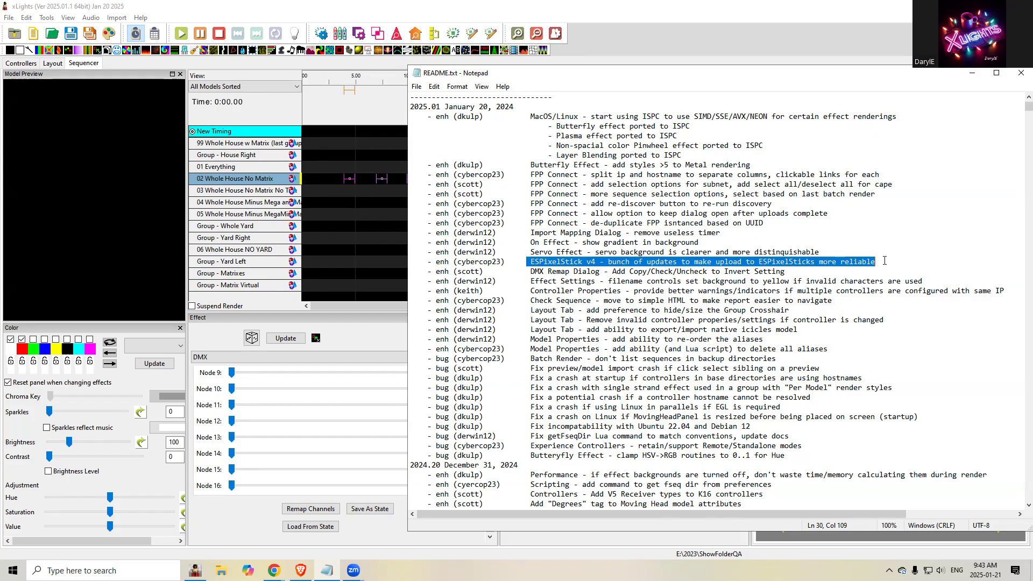
pyautogui.click(821, 251)
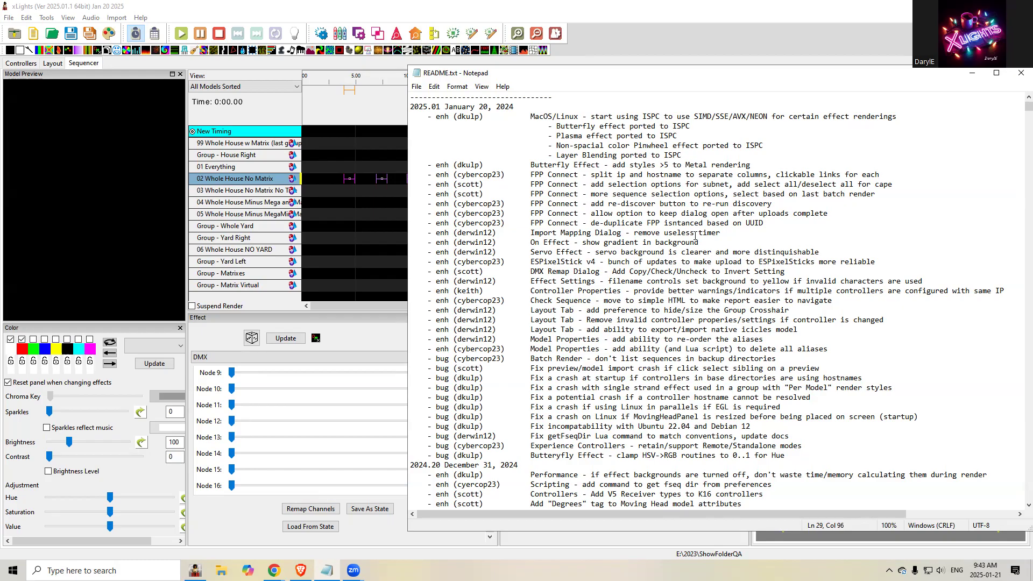
pyautogui.moveTo(531, 250); pyautogui.dragTo(829, 248)
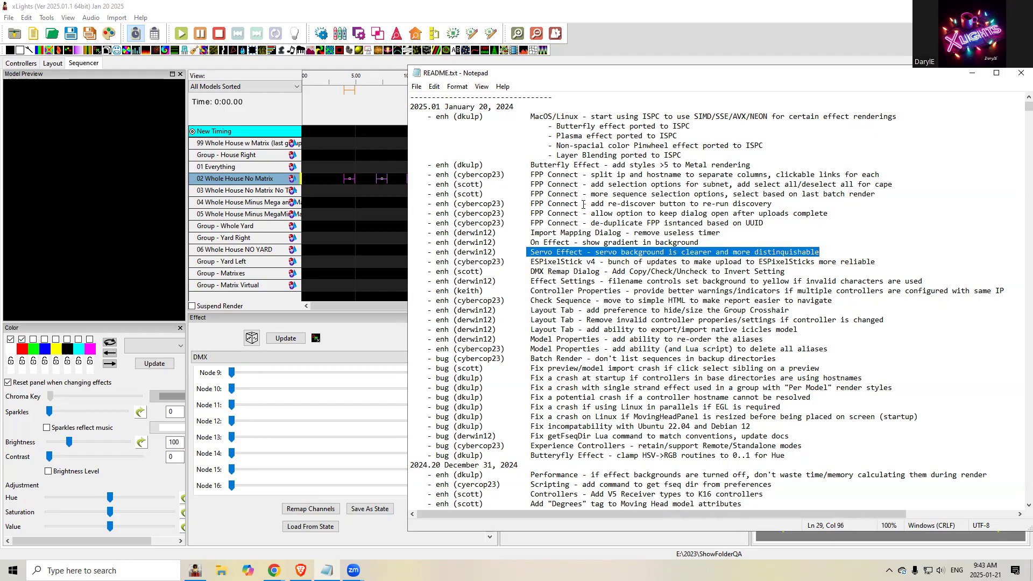
# Step: Return to xLights and place a Servo effect on 03 Whole House No Matrix No Tree from about 16.5 to 36 s
pyautogui.click(383, 214)
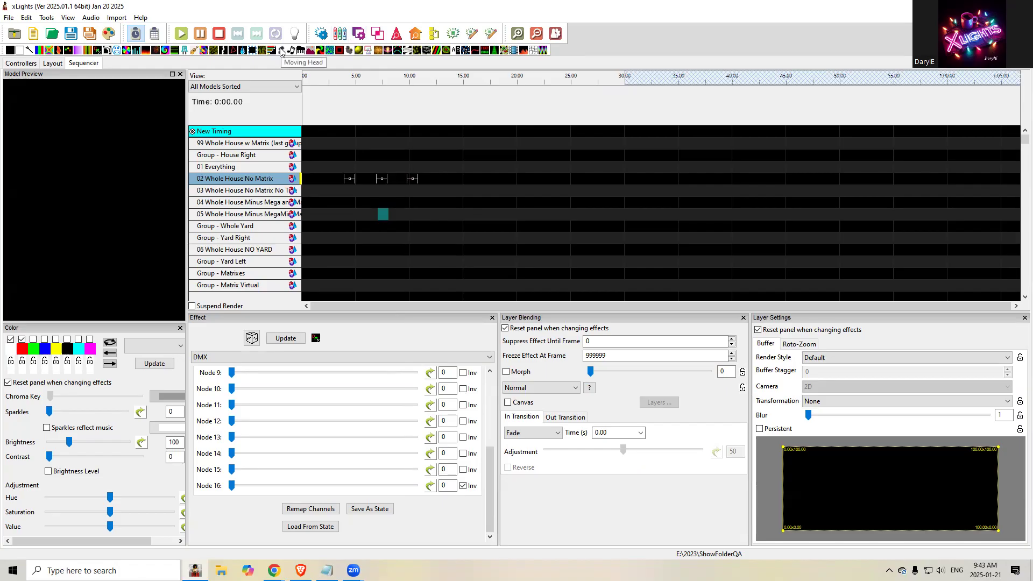
pyautogui.click(350, 50)
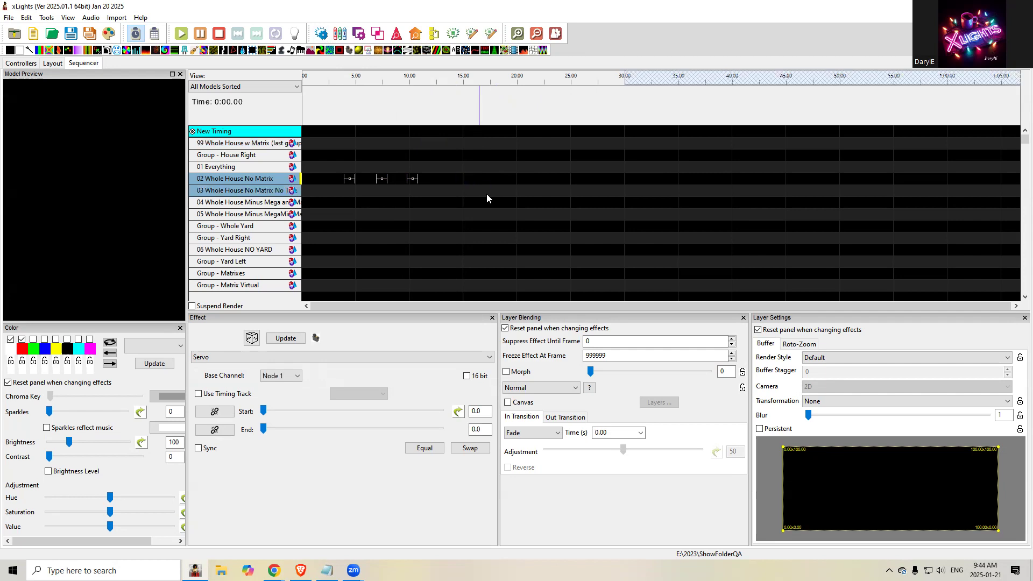
pyautogui.moveTo(479, 191); pyautogui.dragTo(688, 192)
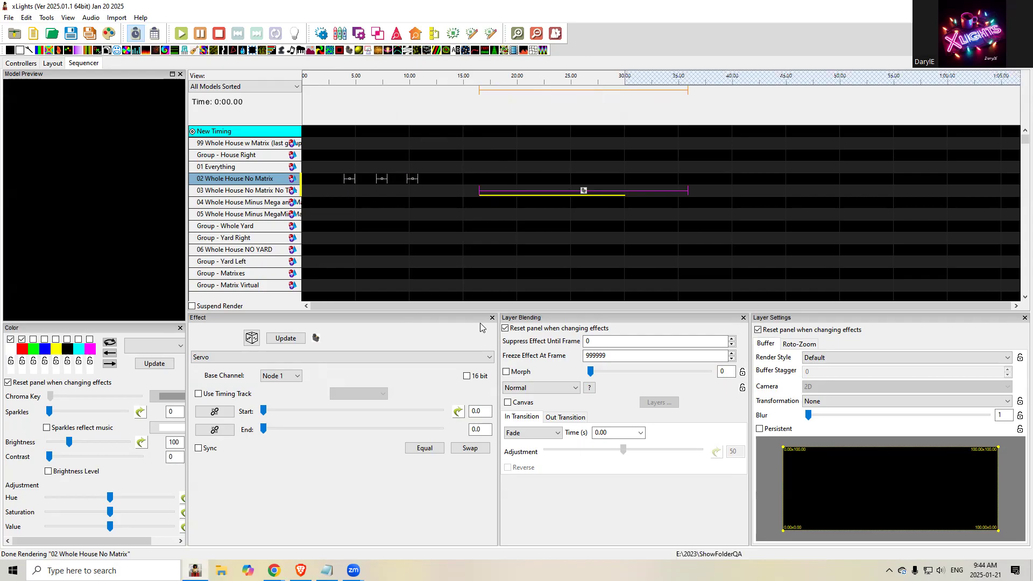
# Step: Apply a Ramp Up/Down value curve to the Servo effect, with start level 0, mid level 100 and end level 0
pyautogui.click(459, 413)
pyautogui.click(379, 337)
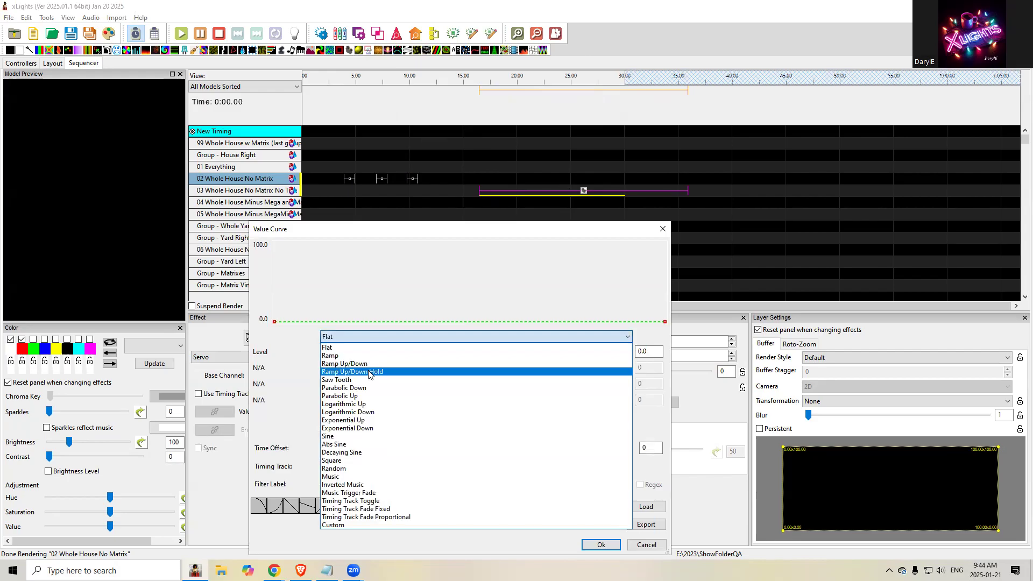
pyautogui.click(355, 364)
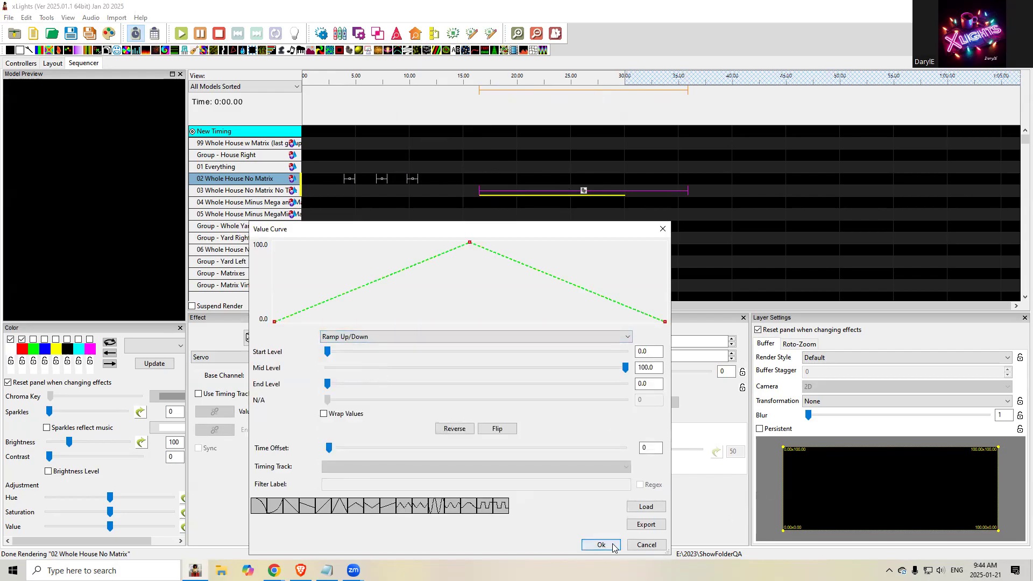
pyautogui.click(613, 545)
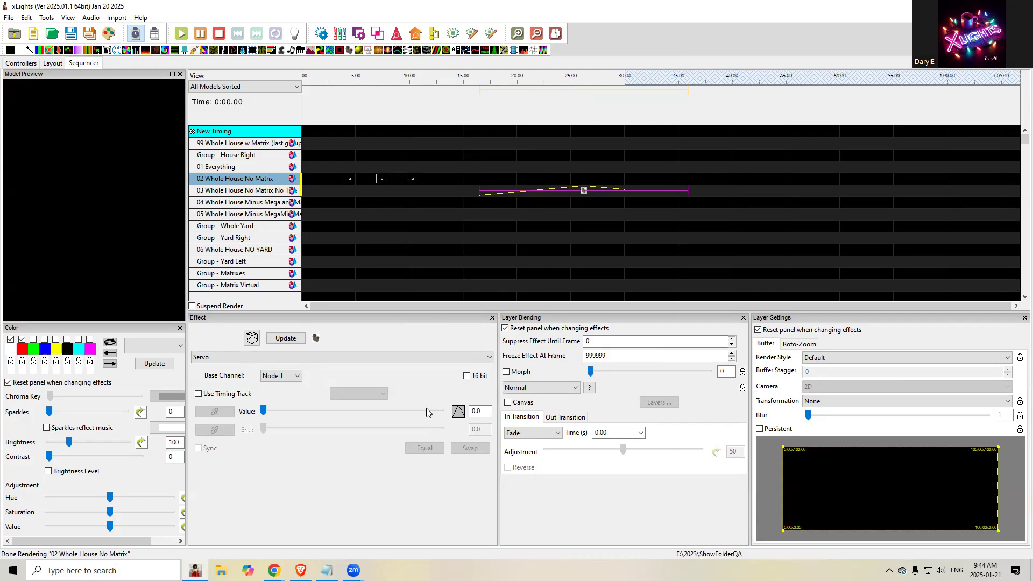
pyautogui.click(689, 187)
pyautogui.click(687, 190)
# Step: Highlight the README's On Effect gradient entry, and in xLights add an On effect to Group - Whole Yard from 6.35 to 17.45 s
pyautogui.hotkey('alt', 'Tab')
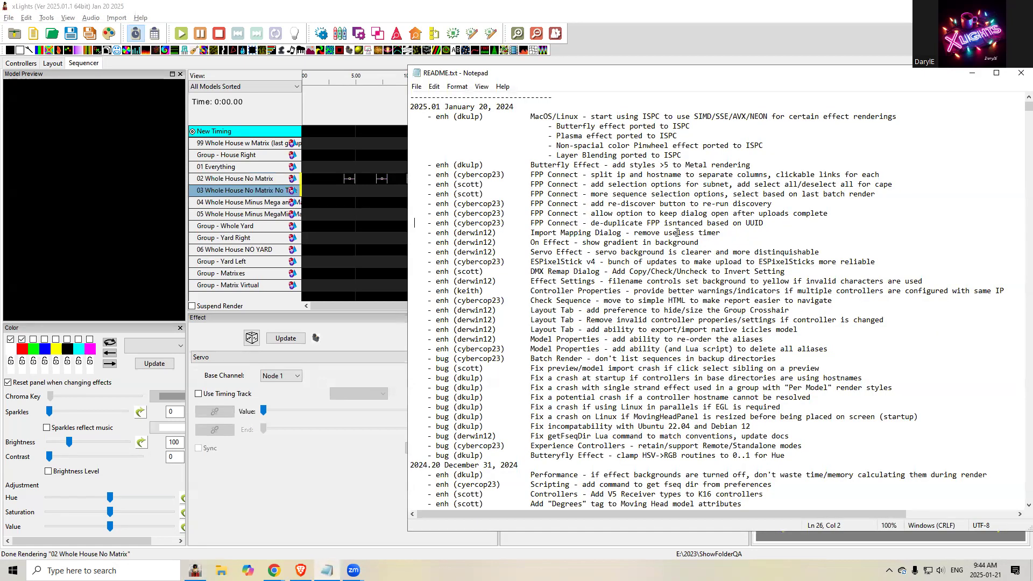
pyautogui.moveTo(531, 242); pyautogui.dragTo(700, 243)
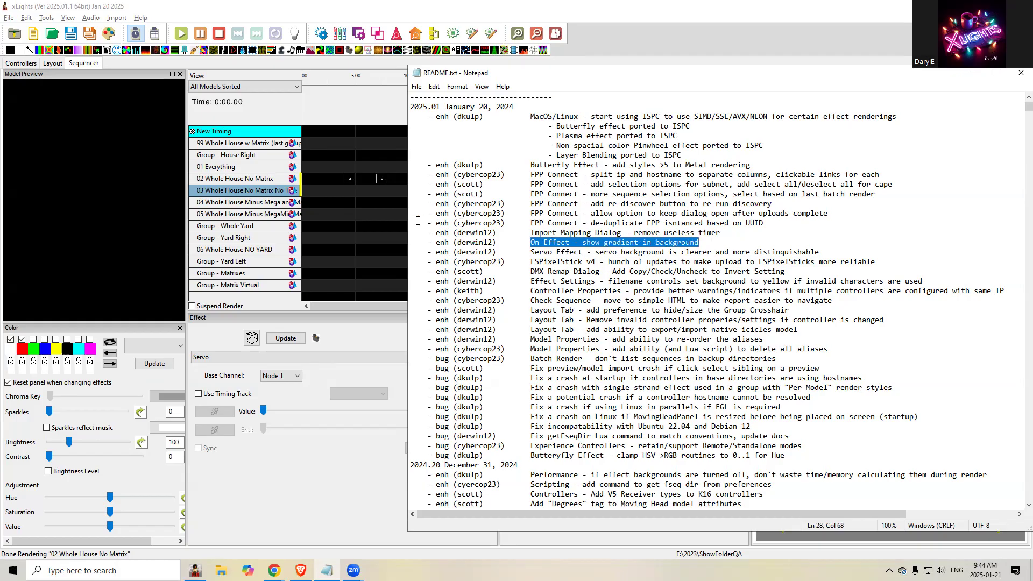
pyautogui.click(366, 225)
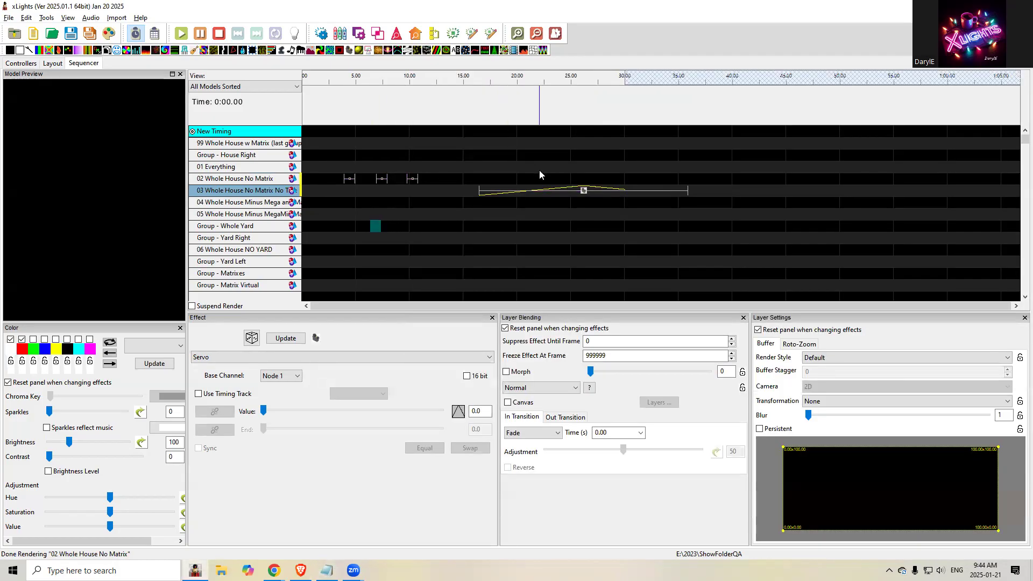
pyautogui.press('o')
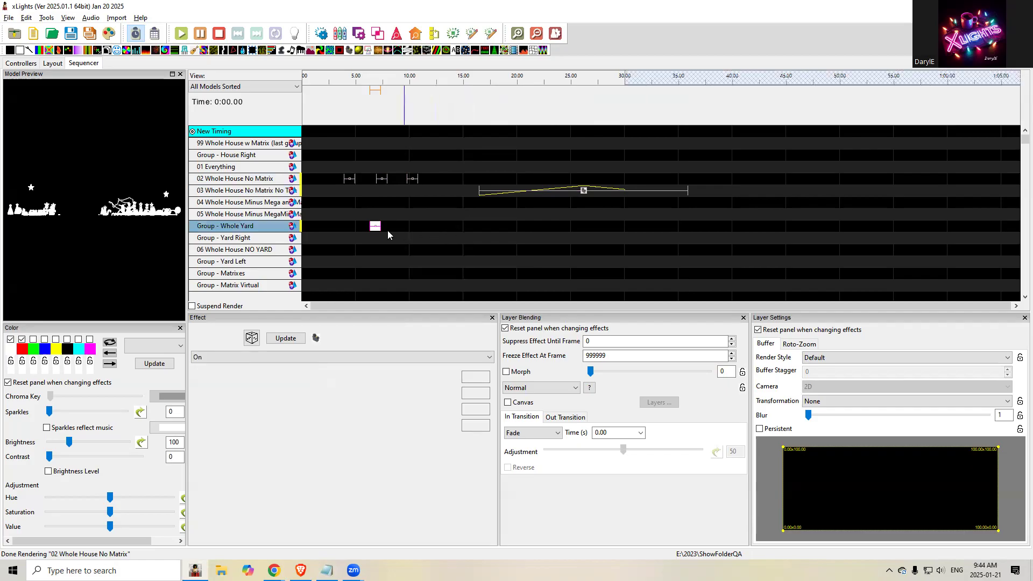
pyautogui.moveTo(381, 226); pyautogui.dragTo(490, 226)
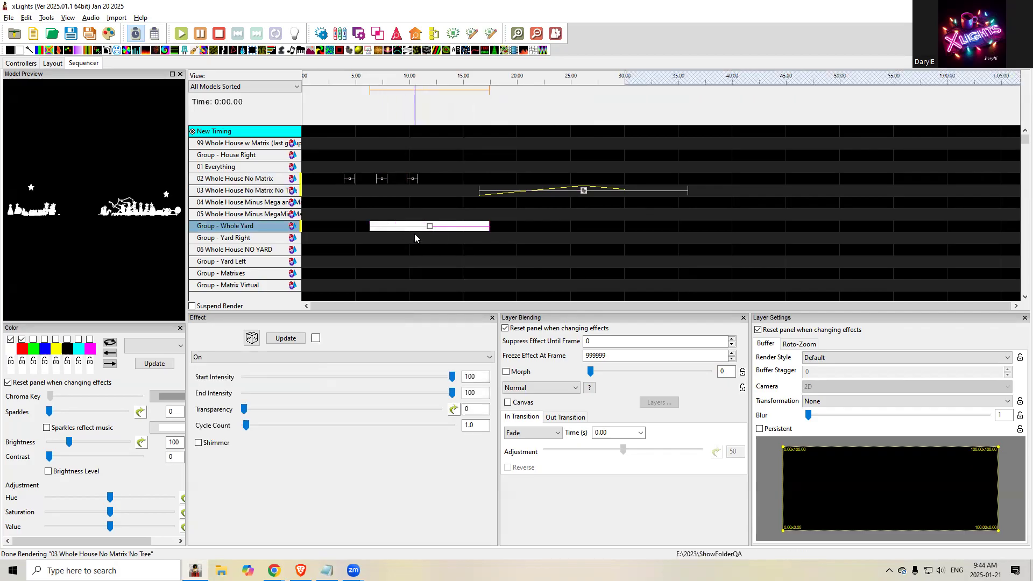
# Step: Disable the On effect's white colour, replace its red colour with the rainbow preset colour curve in Gradient blend mode, and preview the effect
pyautogui.click(8, 342)
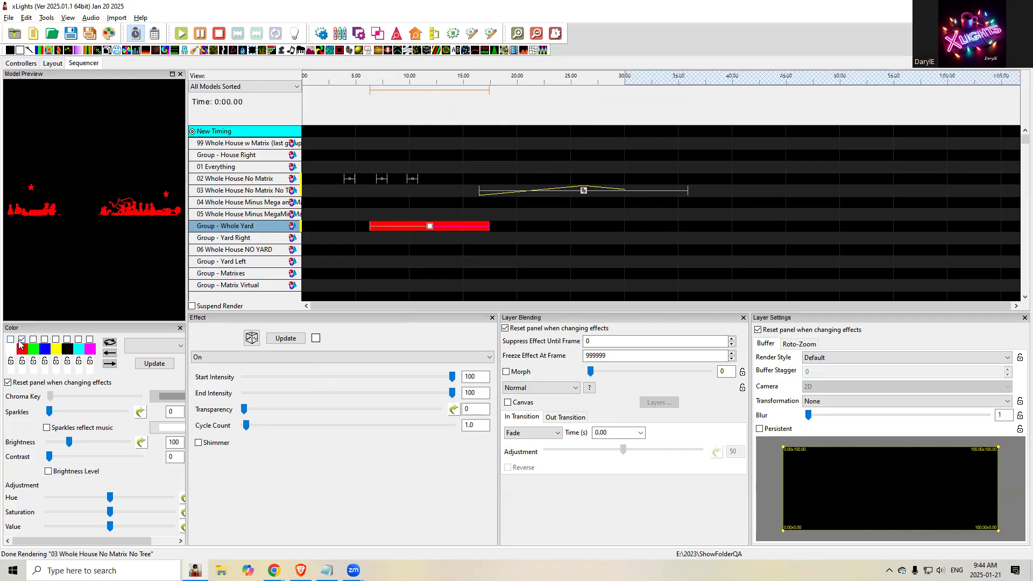
pyautogui.click(23, 350)
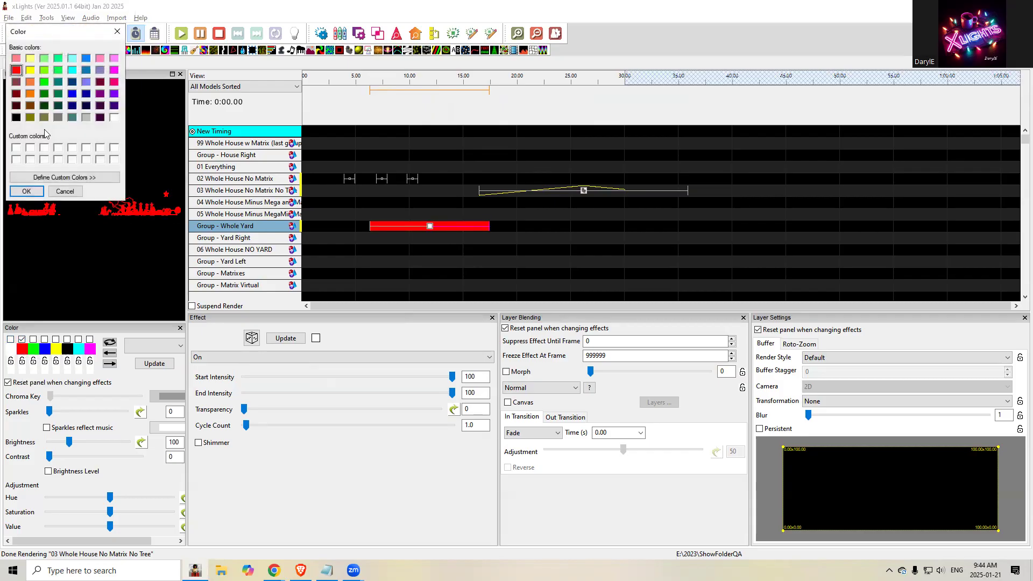
pyautogui.click(25, 191)
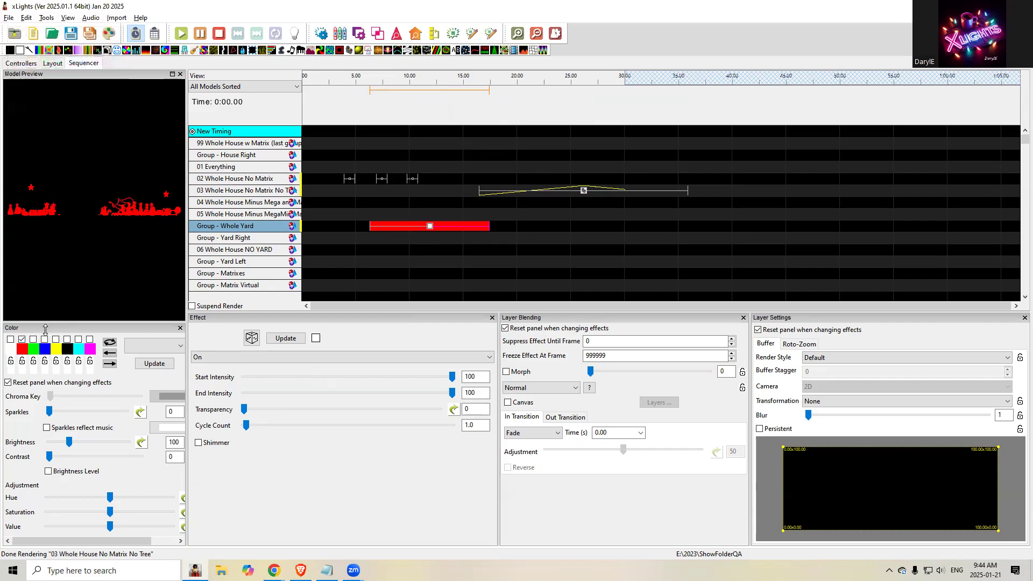
pyautogui.rightClick(21, 350)
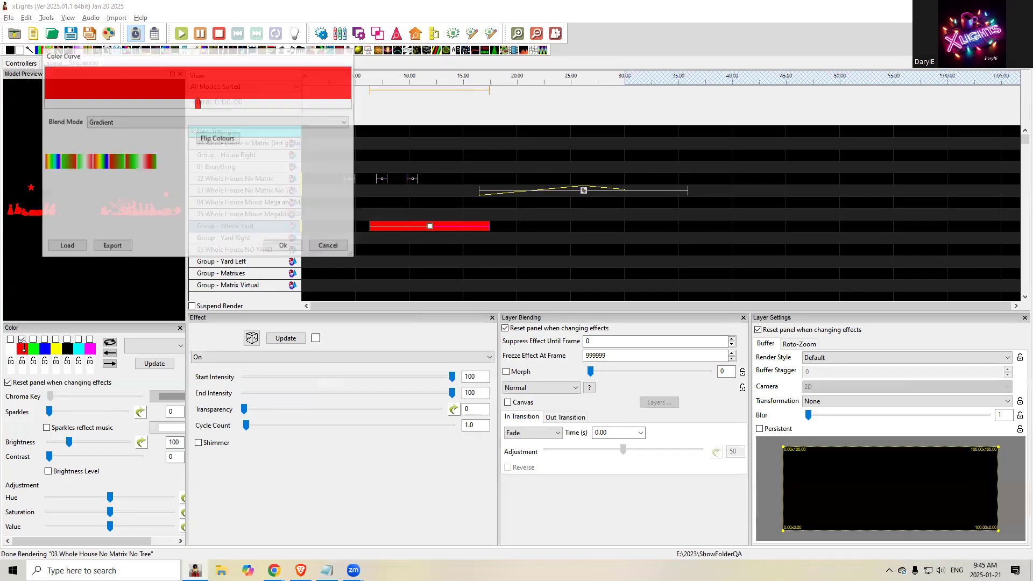
pyautogui.click(48, 159)
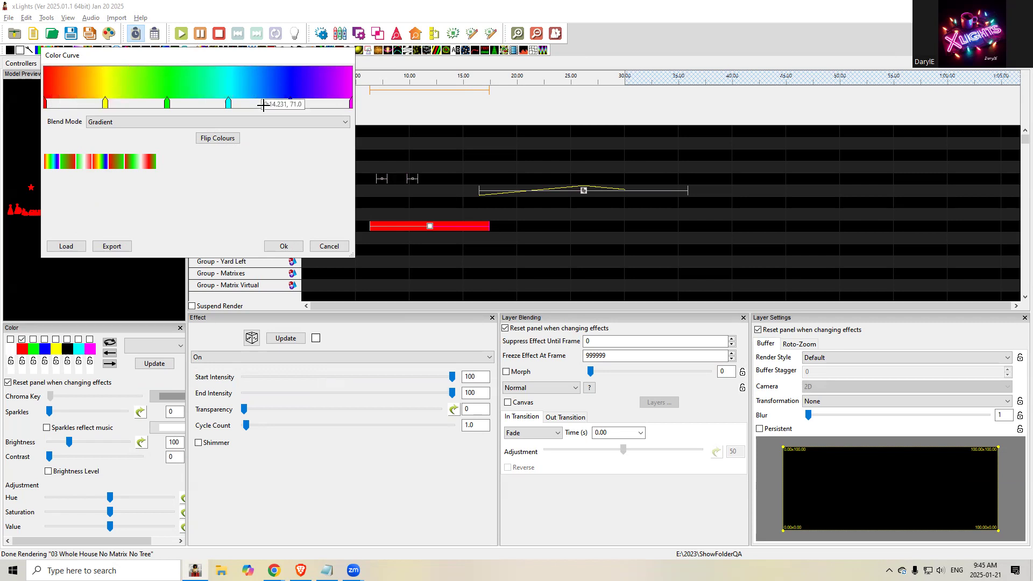
pyautogui.click(288, 247)
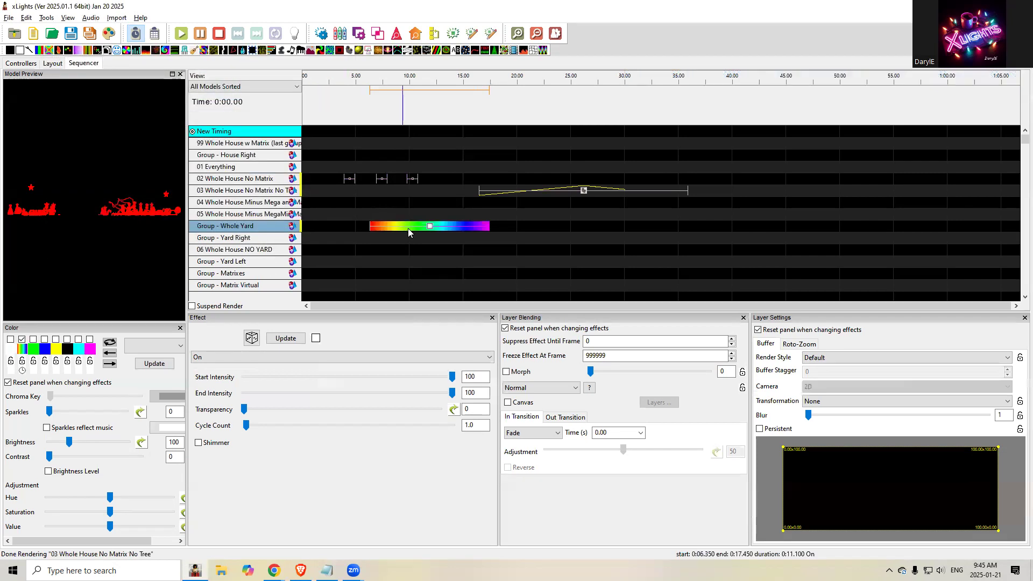
pyautogui.click(478, 230)
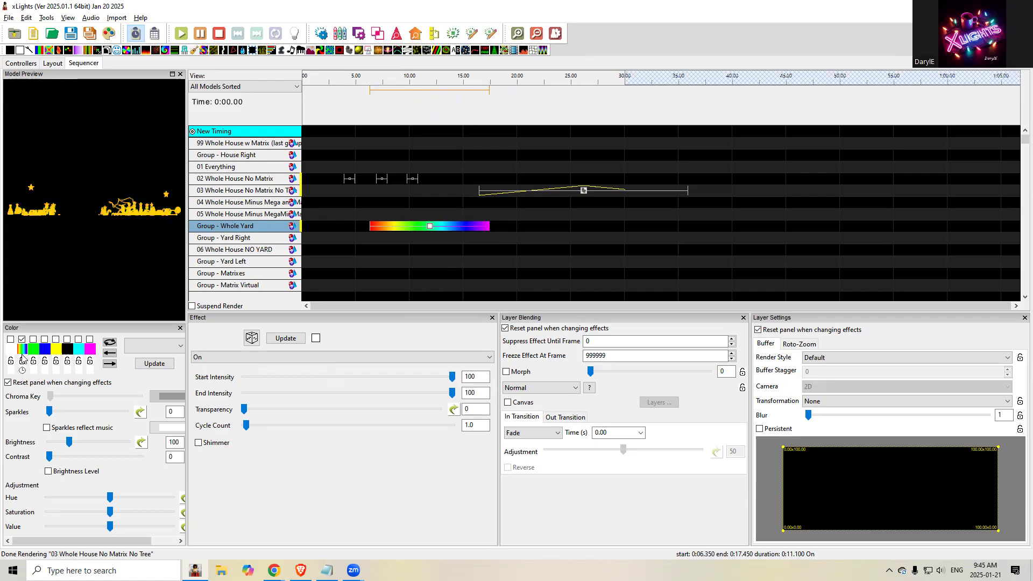
# Step: Switch to the README and highlight the Import Mapping Dialog entry, followed by the FPP Connect re-discover, keep-open and de-duplicate entries
pyautogui.hotkey('alt', 'Tab')
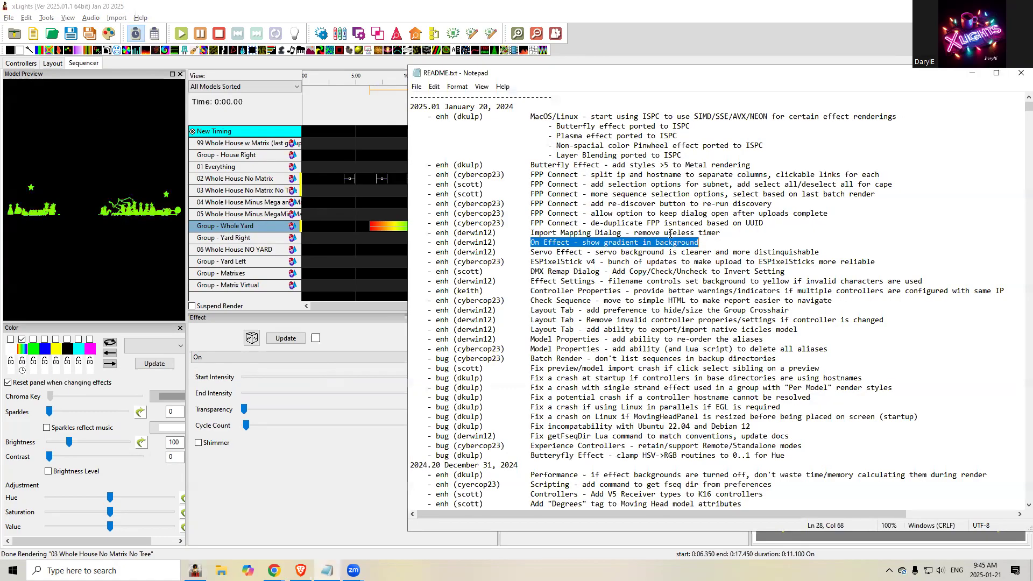
pyautogui.moveTo(729, 234); pyautogui.dragTo(531, 237)
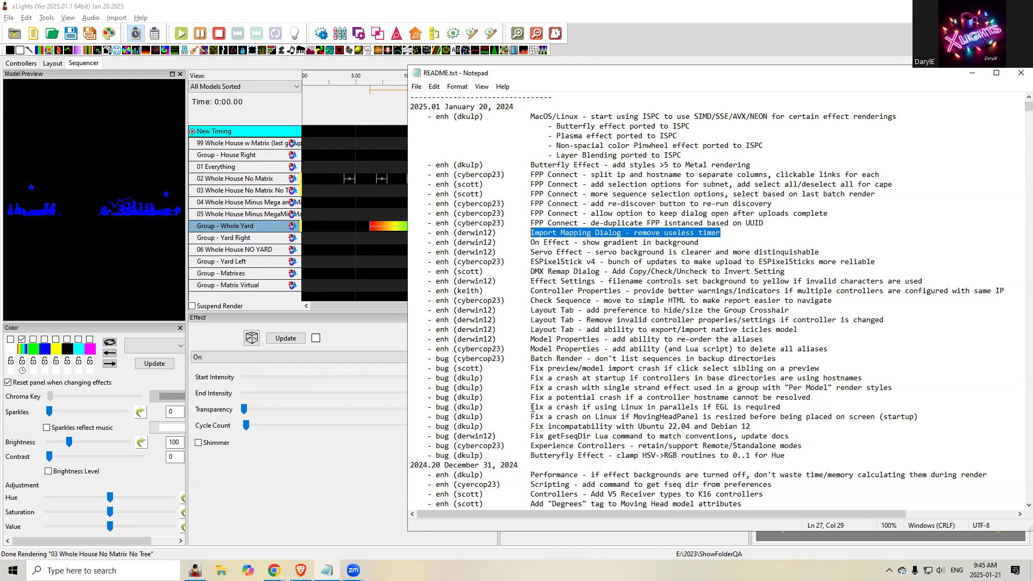
pyautogui.click(774, 225)
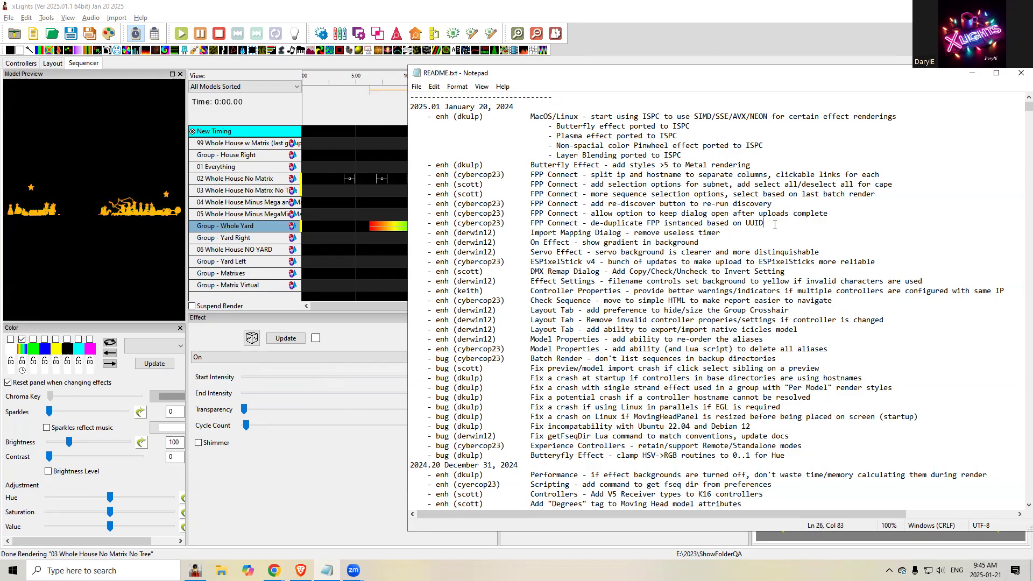
pyautogui.moveTo(770, 225); pyautogui.dragTo(415, 205)
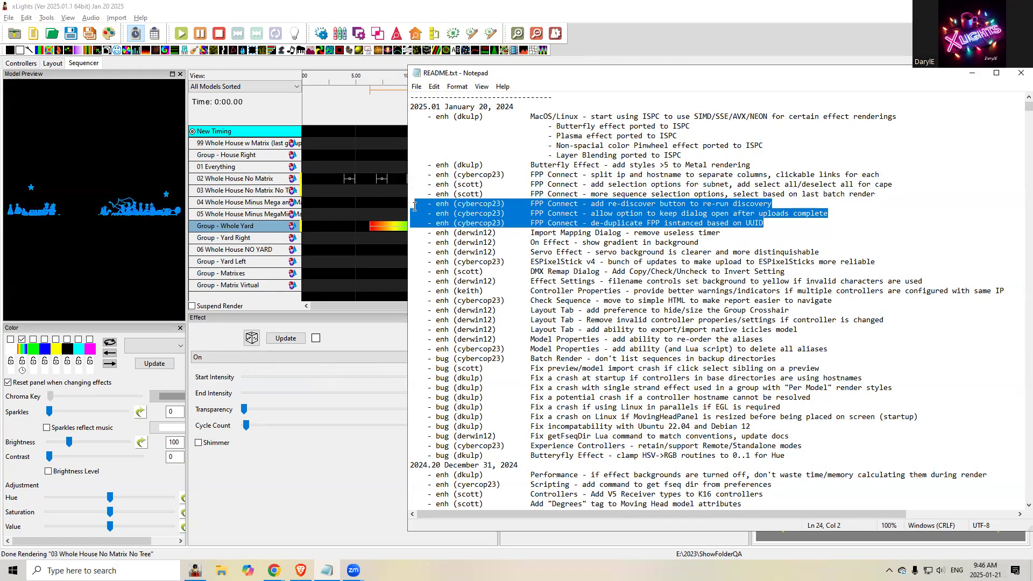
# Step: Switch to xLights, launch FPP Connect without saving the open sequence, and move the README window aside
pyautogui.click(8, 18)
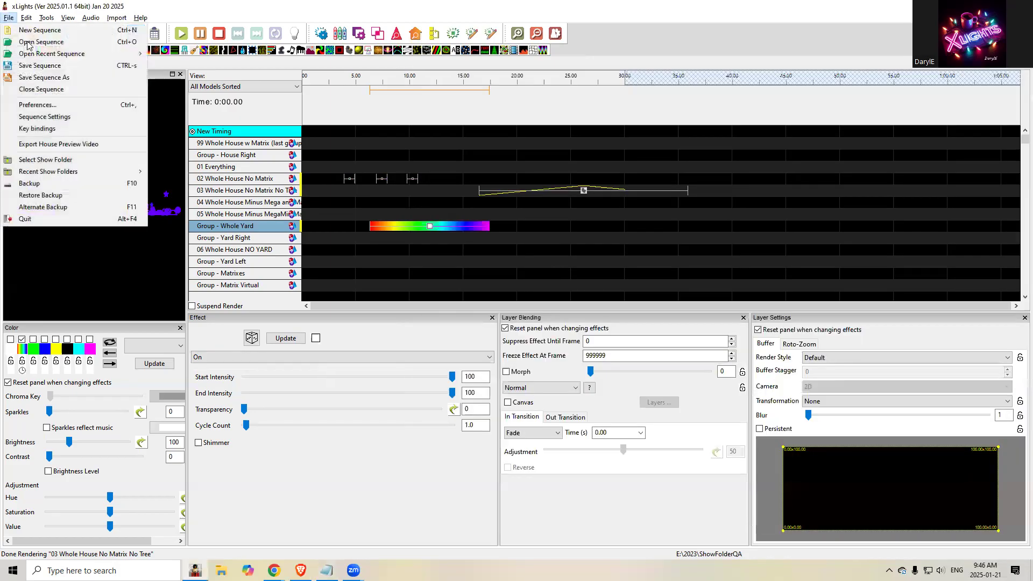
pyautogui.moveTo(47, 20)
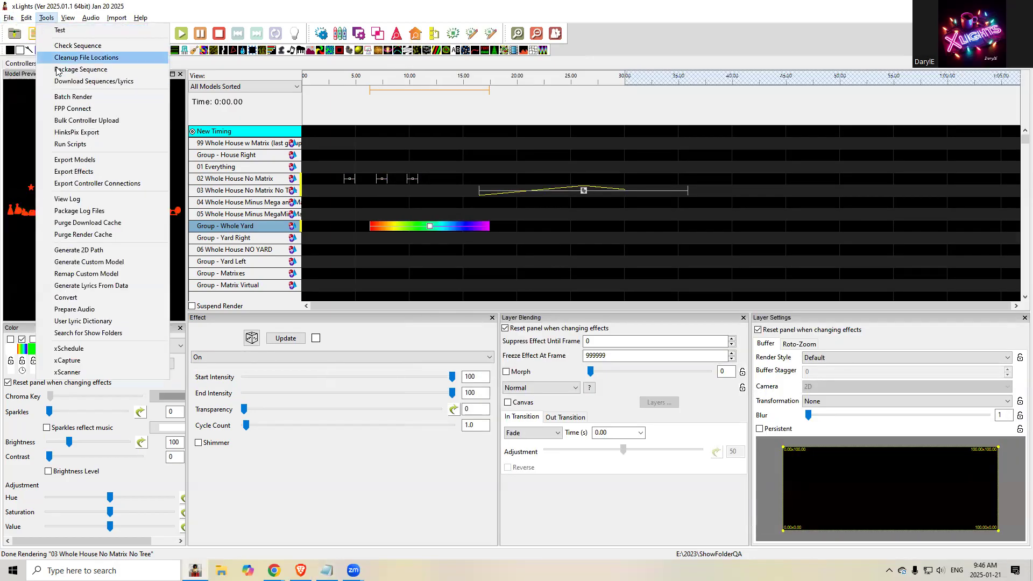
pyautogui.click(69, 108)
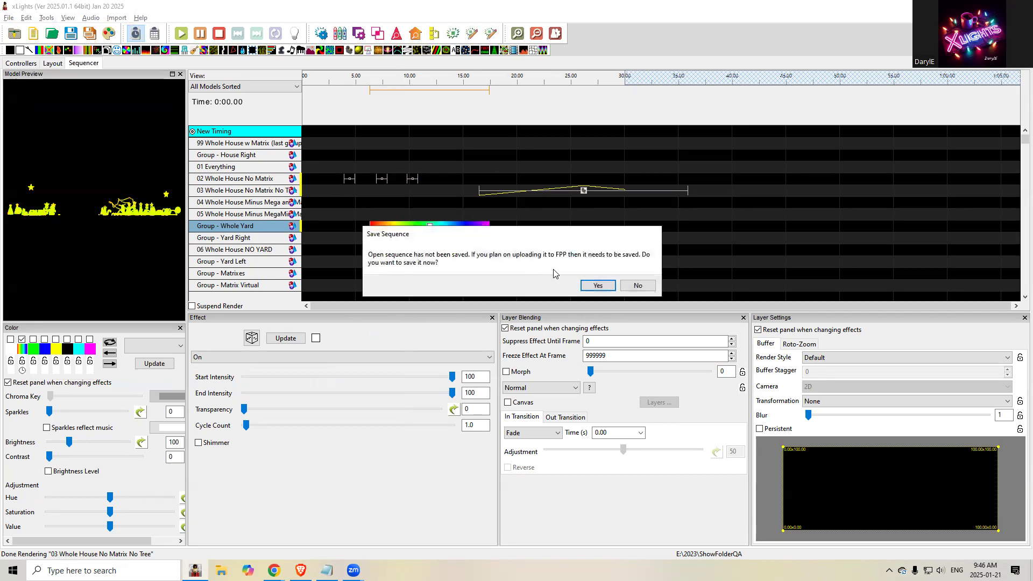
pyautogui.click(637, 285)
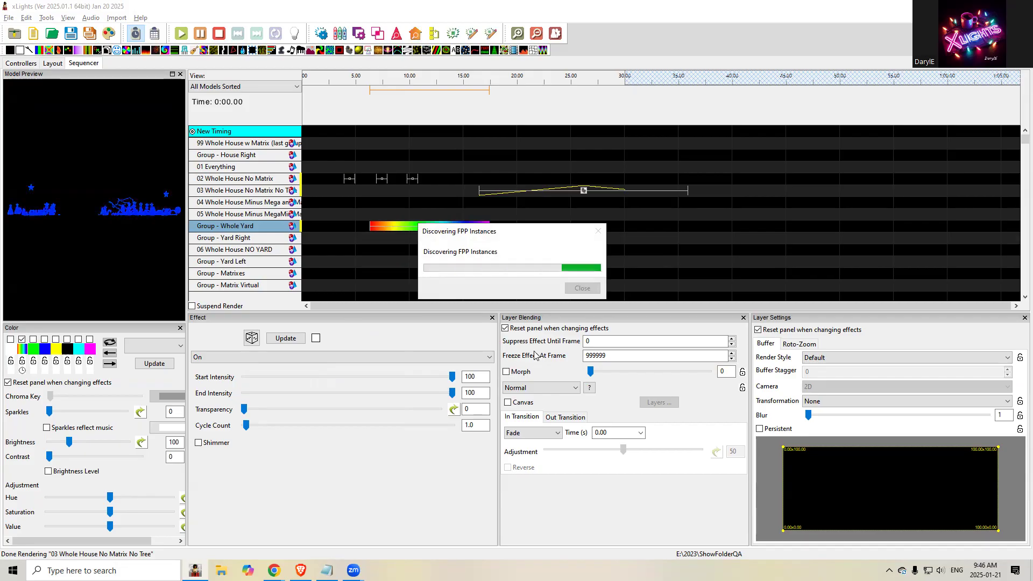
pyautogui.hotkey('alt', 'Tab')
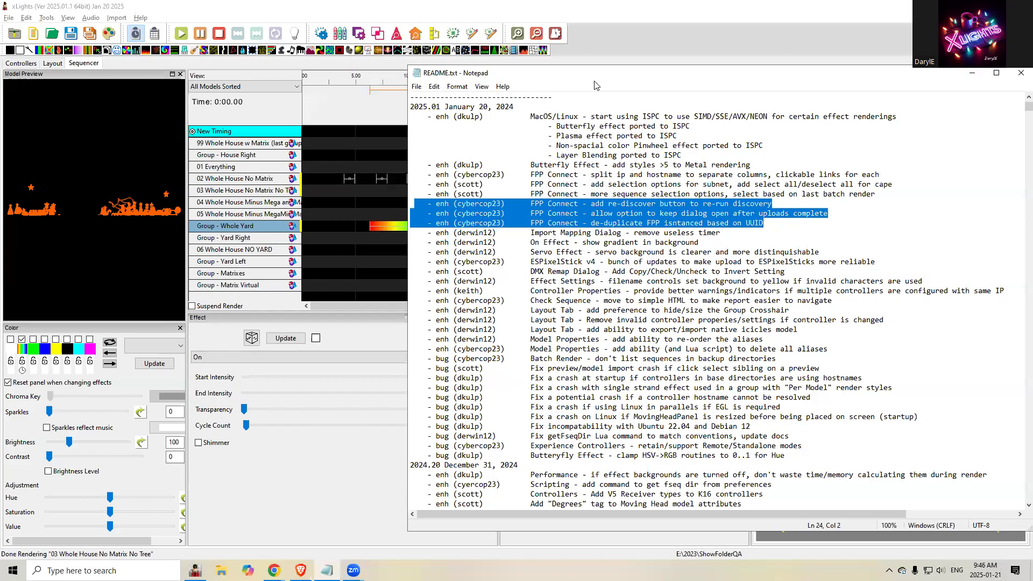
pyautogui.moveTo(588, 76); pyautogui.dragTo(780, 104)
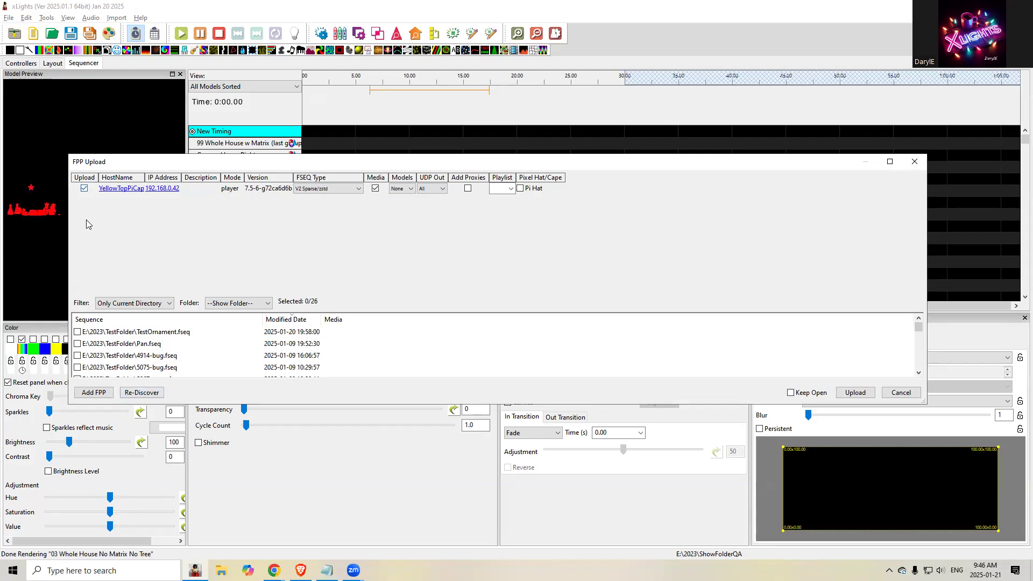
# Step: Re-run FPP discovery, then set up the upload with TestOrnament.fseq selected, playlist Test, and Keep Open enabled
pyautogui.click(144, 389)
pyautogui.click(80, 334)
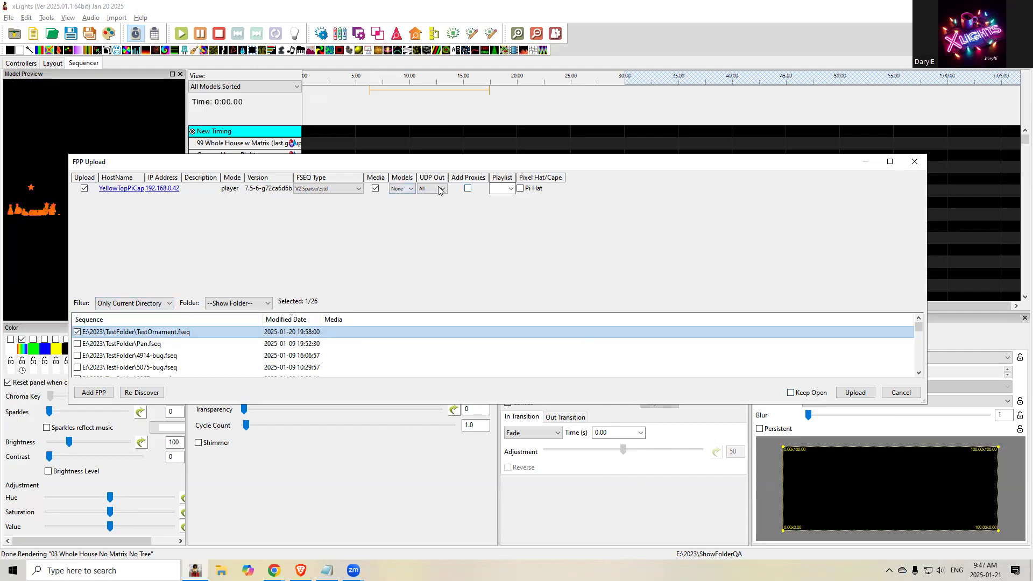
pyautogui.click(510, 190)
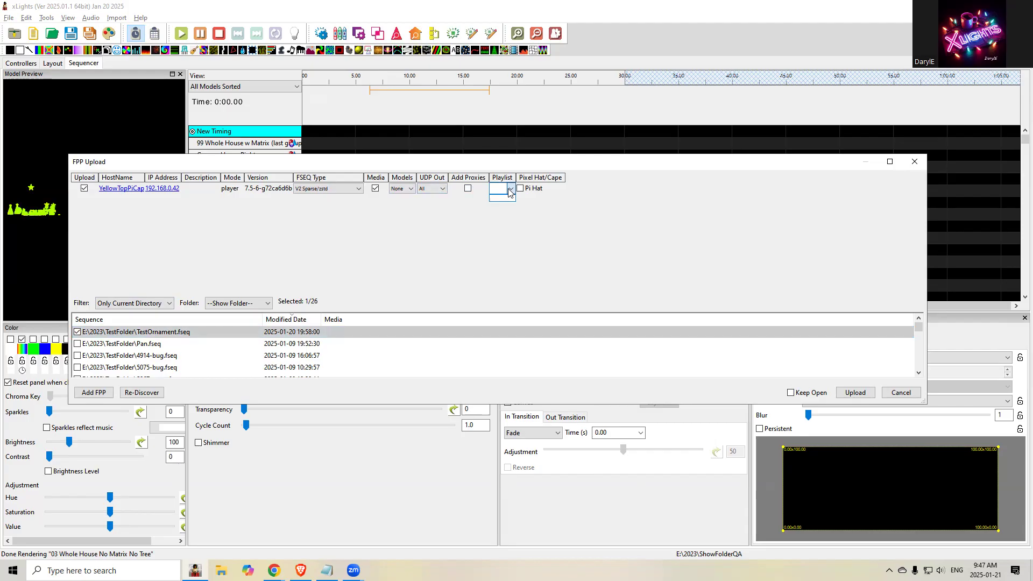
pyautogui.click(418, 256)
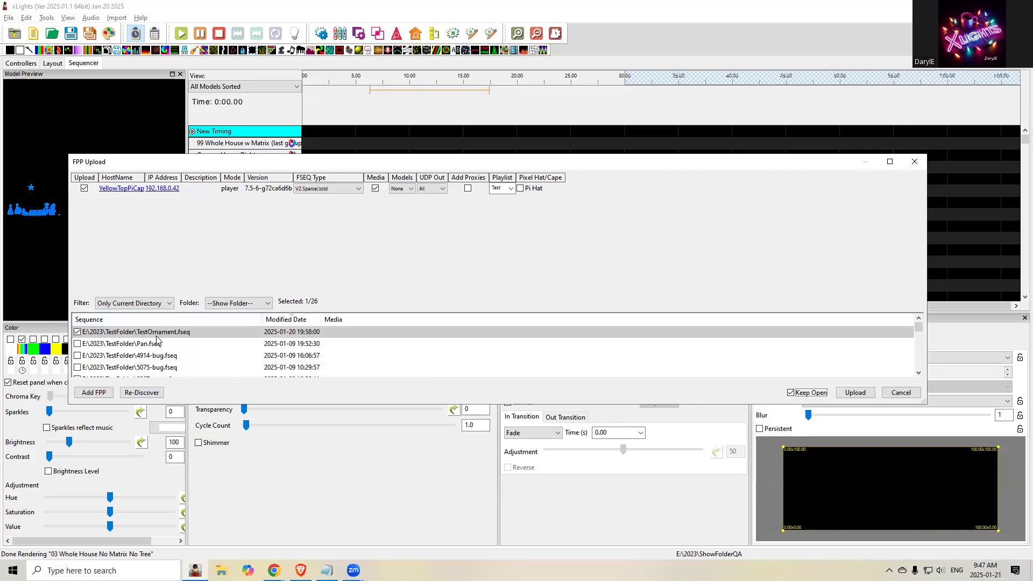
# Step: Reposition the README beside the FPP Upload dialog, and select the FPP instances in subnet 192.168.0.0 for upload
pyautogui.hotkey('alt', 'Tab')
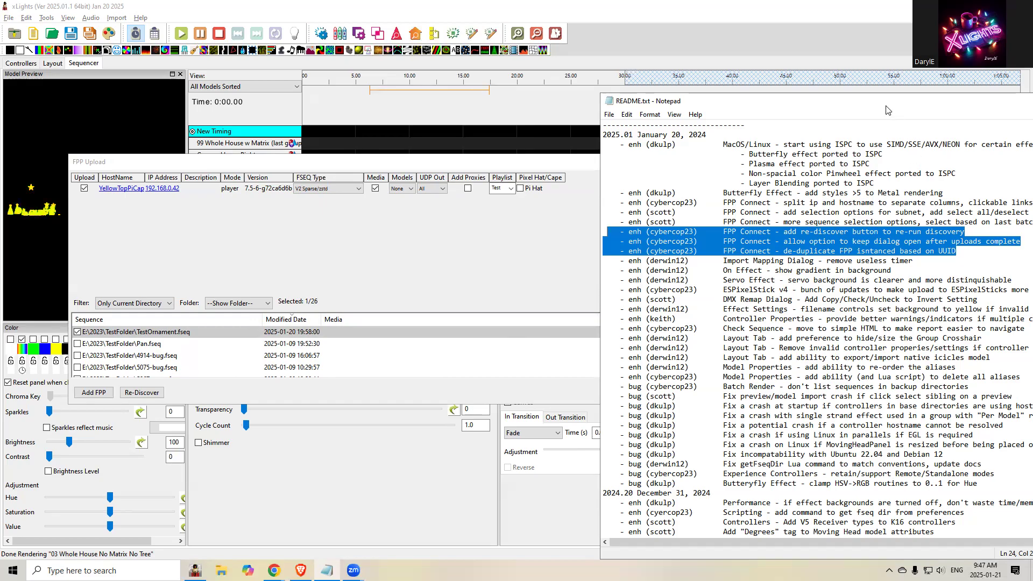
pyautogui.moveTo(889, 110); pyautogui.dragTo(791, 119)
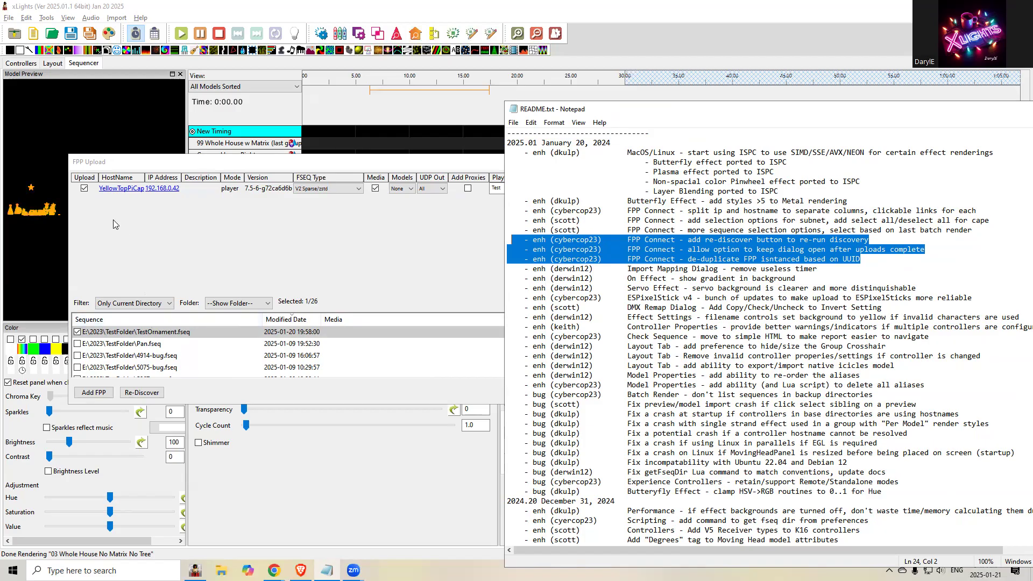
pyautogui.rightClick(83, 179)
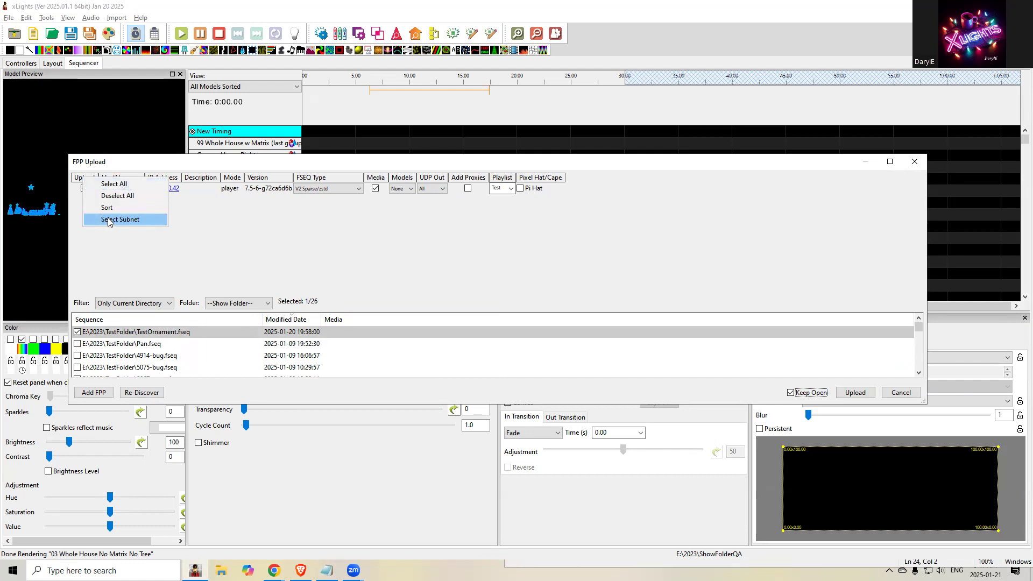
pyautogui.click(138, 221)
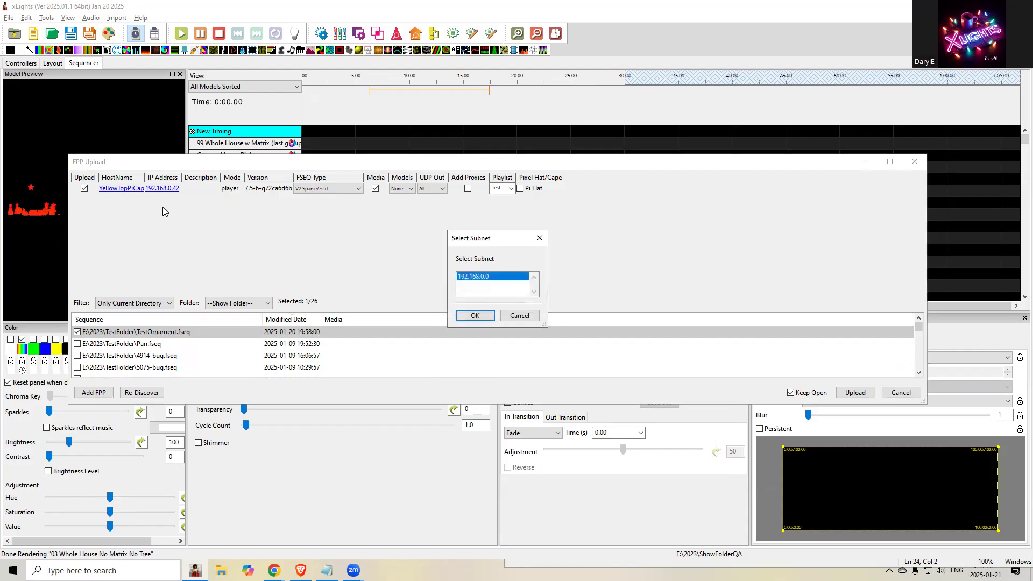
pyautogui.click(475, 316)
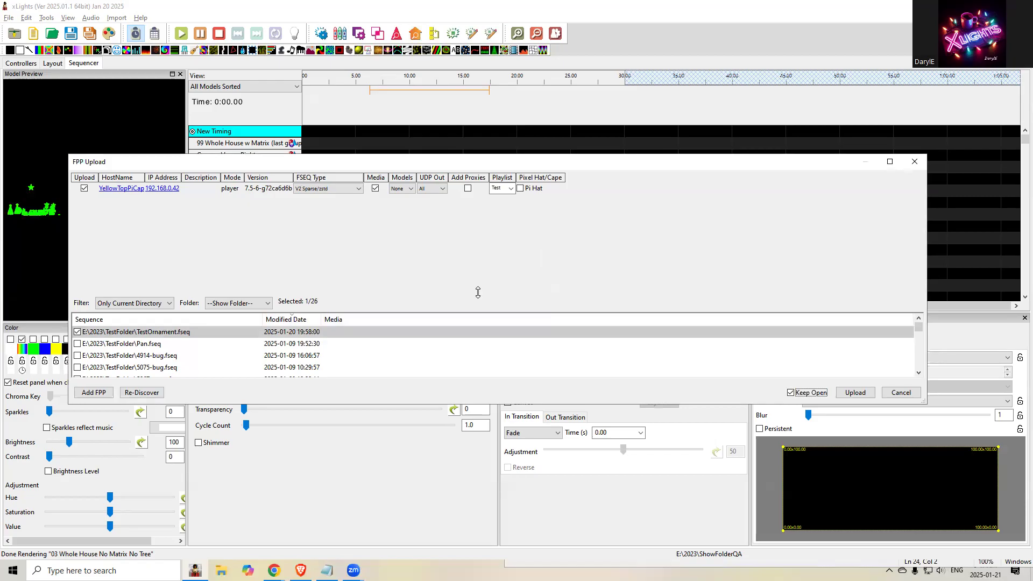
# Step: Sort the FPP instances by the Upload column and select all of them for upload
pyautogui.rightClick(86, 183)
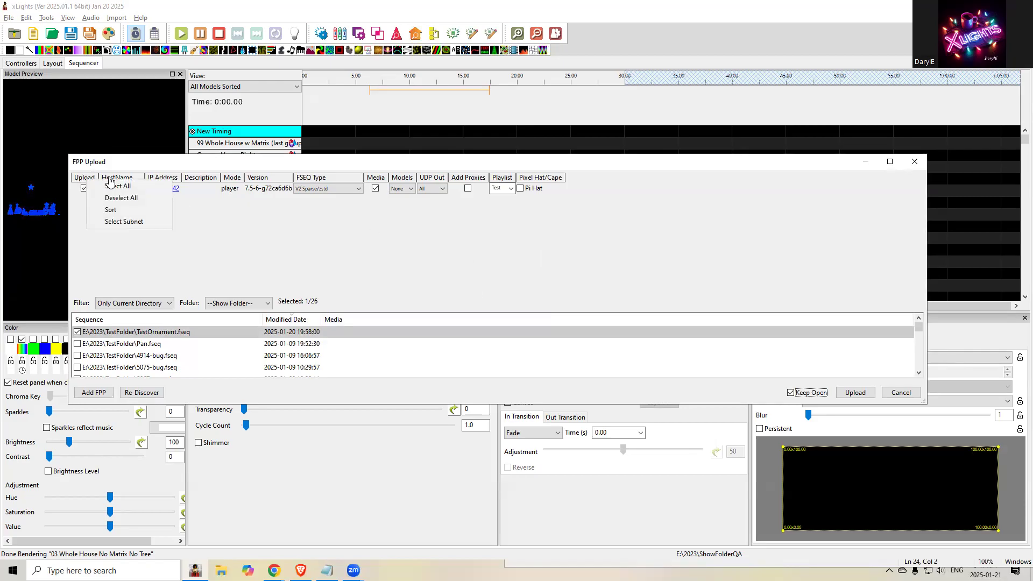
pyautogui.click(127, 209)
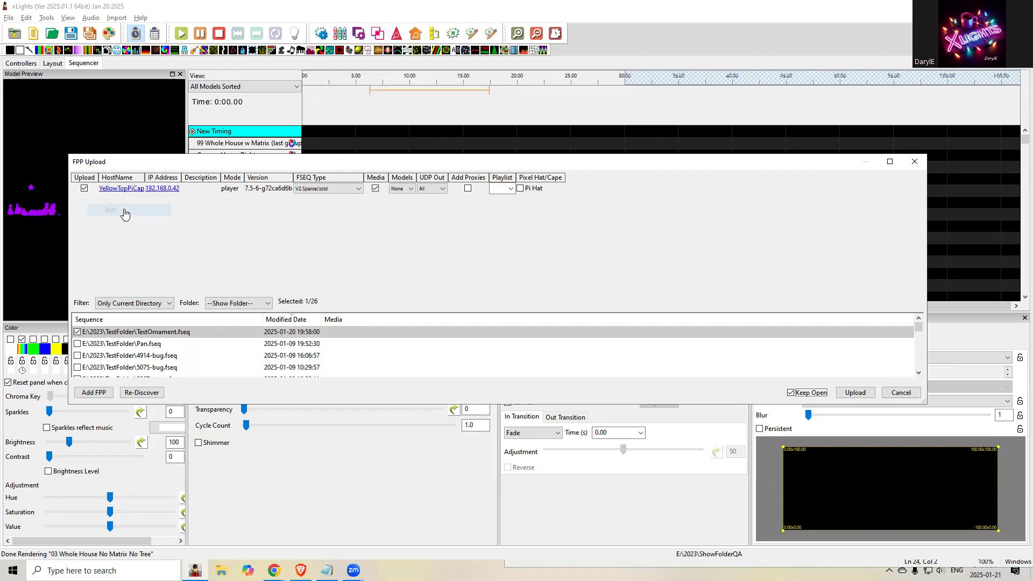
pyautogui.rightClick(78, 181)
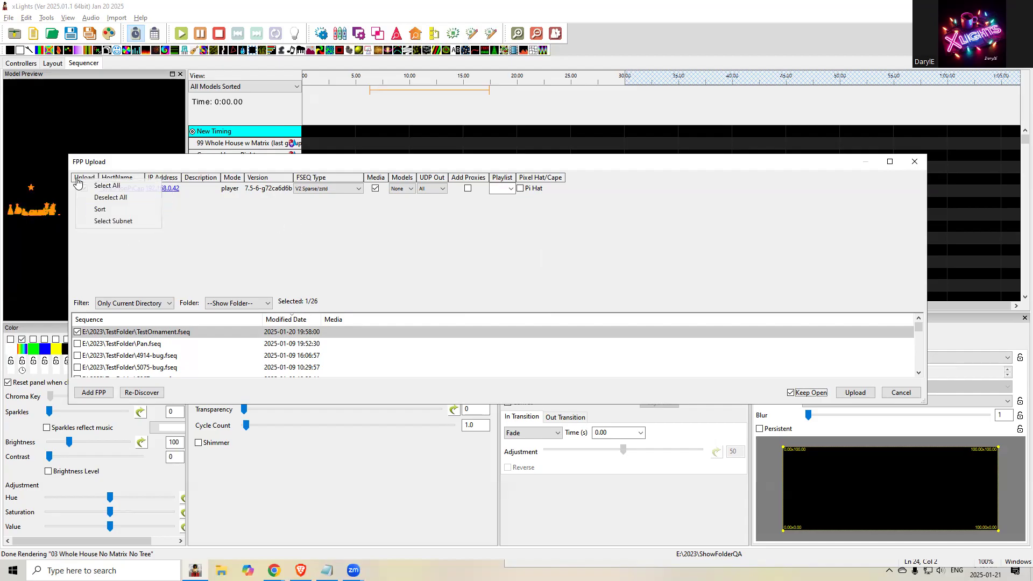
pyautogui.click(107, 186)
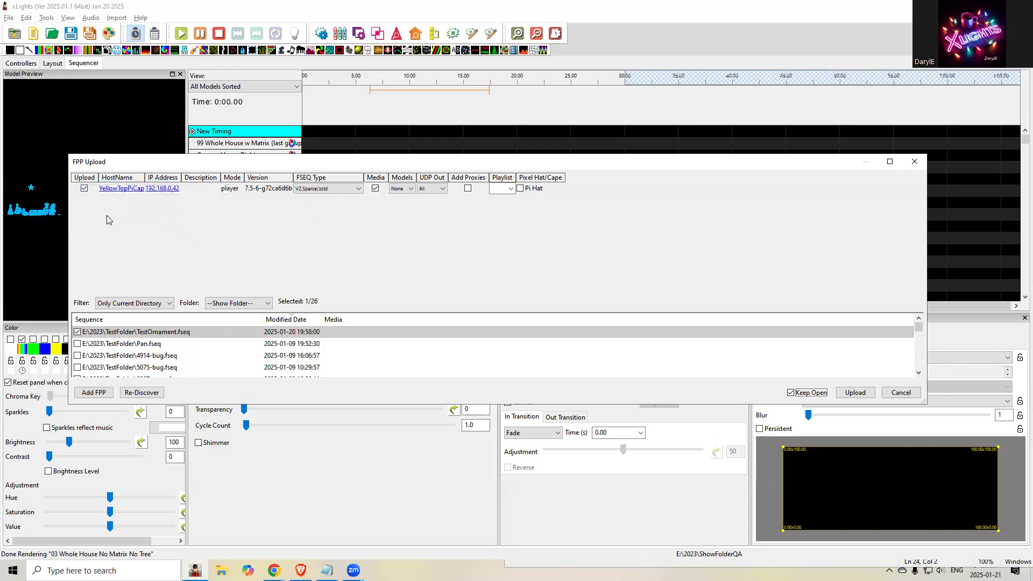
pyautogui.rightClick(80, 179)
pyautogui.click(117, 164)
# Step: Highlight the README's entry on more sequence selection options, and apply Select Failed Uploads to the FPP Upload sequence list
pyautogui.hotkey('alt', 'Tab')
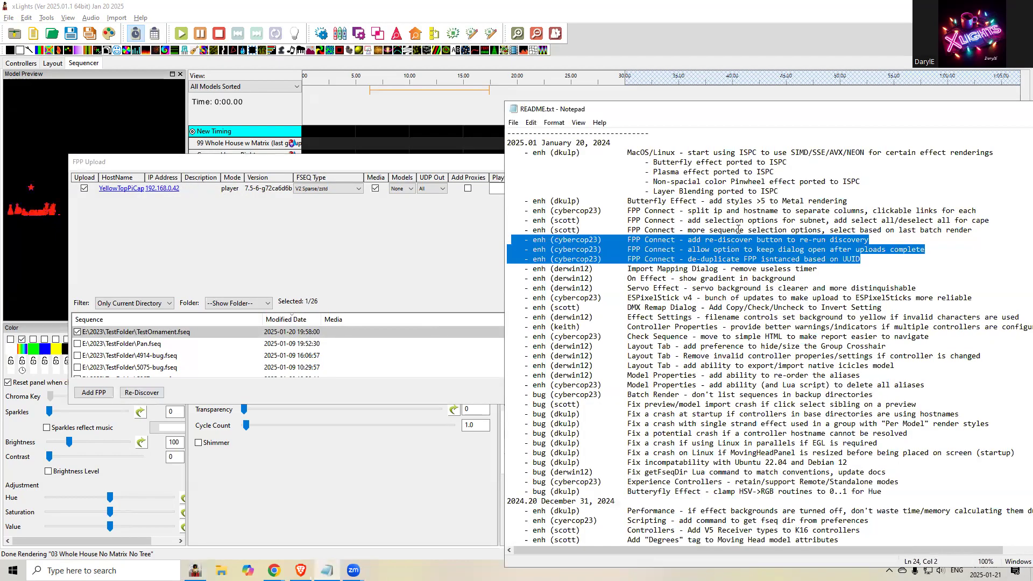
pyautogui.moveTo(967, 233); pyautogui.dragTo(696, 230)
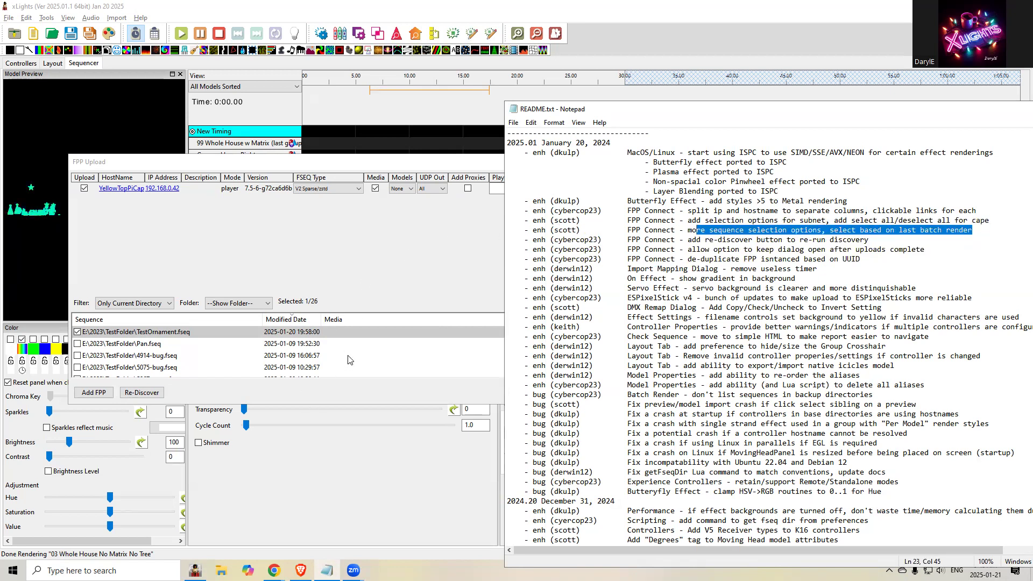
pyautogui.click(194, 343)
pyautogui.rightClick(195, 342)
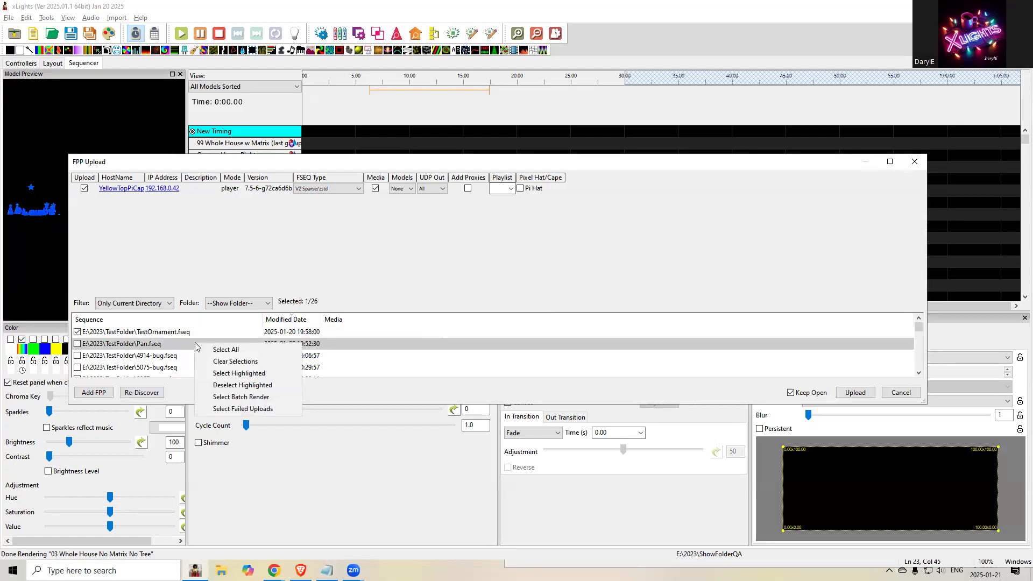
pyautogui.click(237, 410)
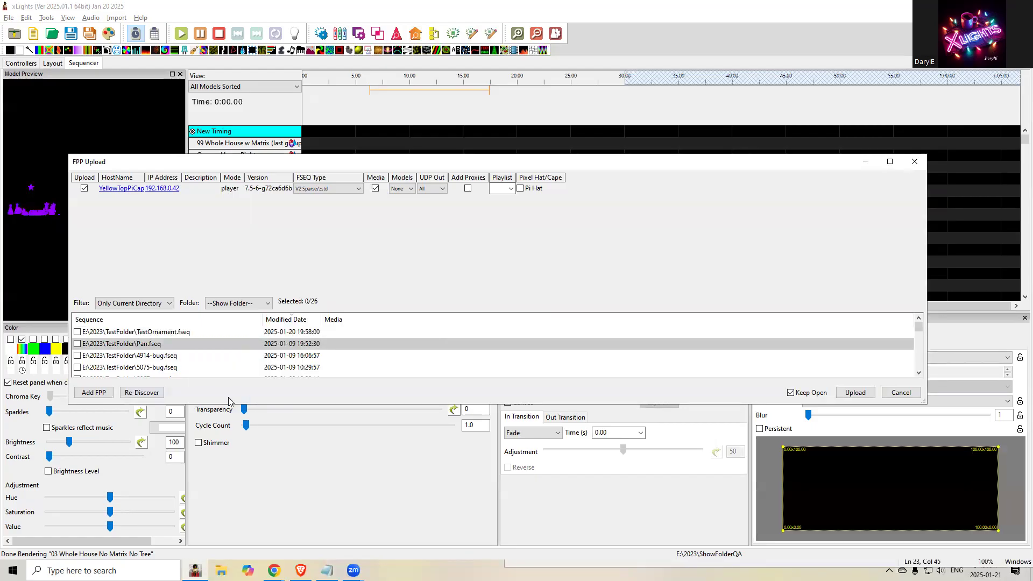
# Step: Clear the sequence selections in the FPP Upload list and apply Select Batch Render
pyautogui.rightClick(232, 353)
pyautogui.click(271, 368)
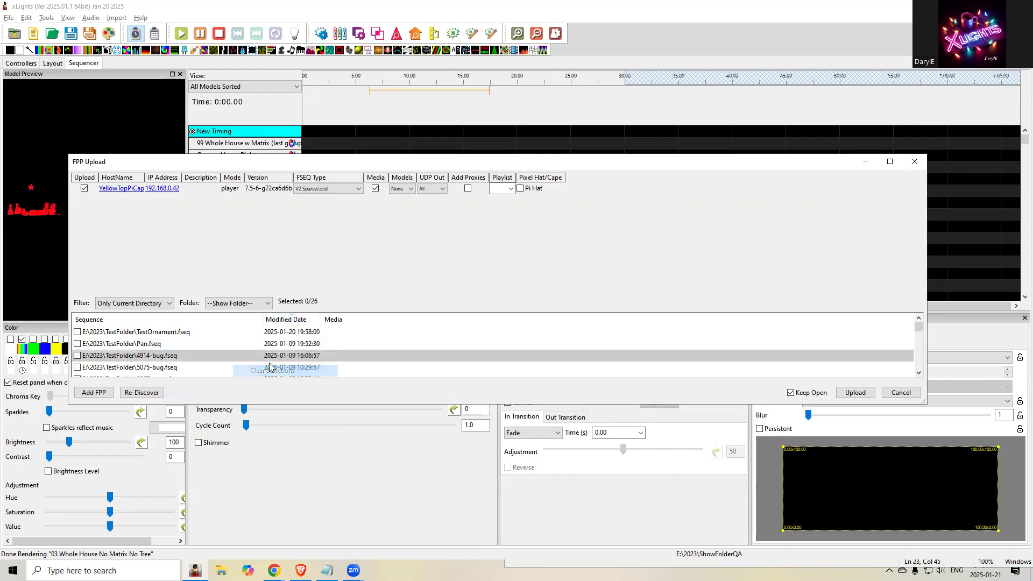
pyautogui.rightClick(229, 332)
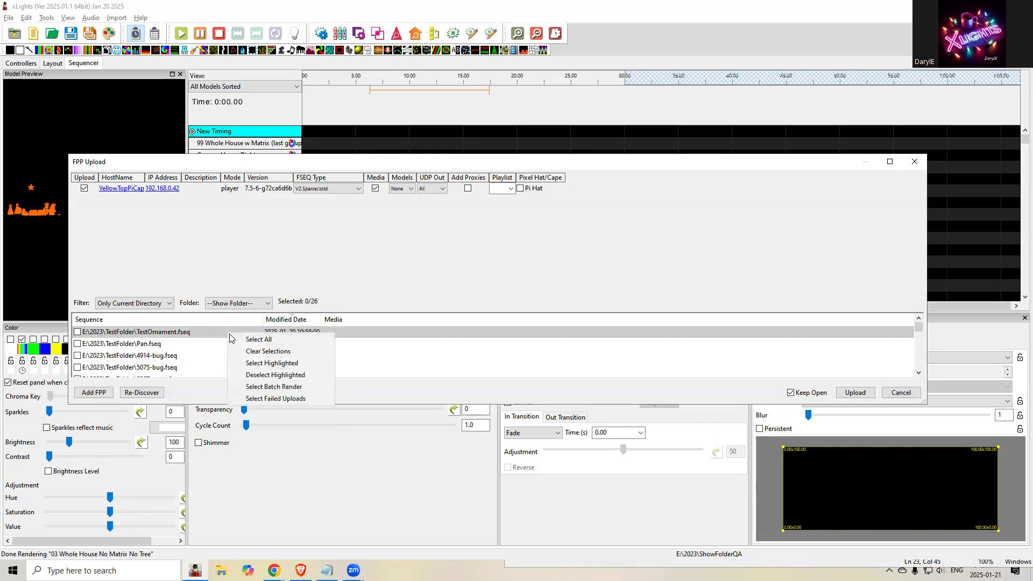
pyautogui.click(271, 387)
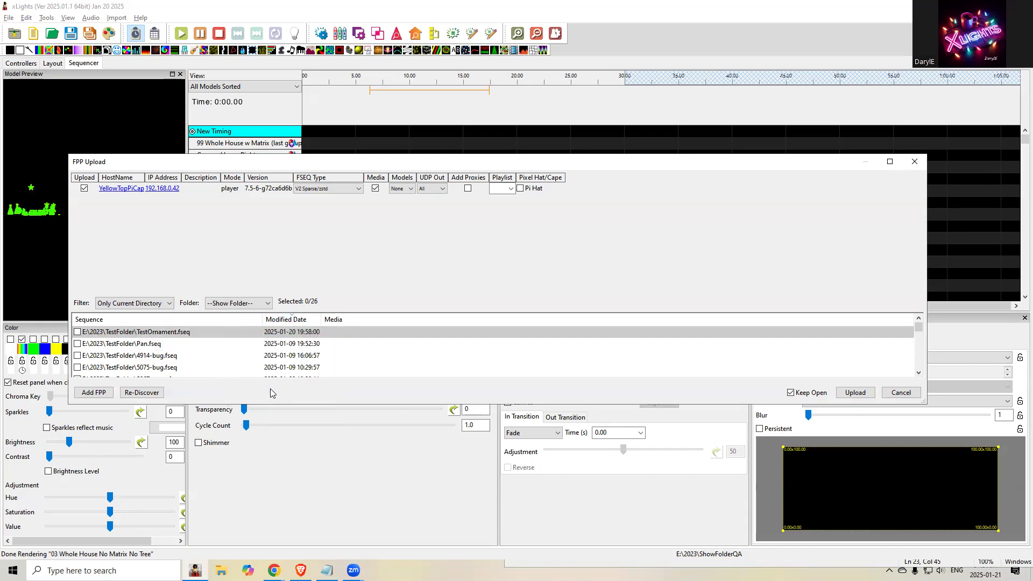
# Step: Switch to the README and highlight the FPP Connect subnet selection entry, followed by the split IP and hostname columns entry
pyautogui.hotkey('alt', 'Tab')
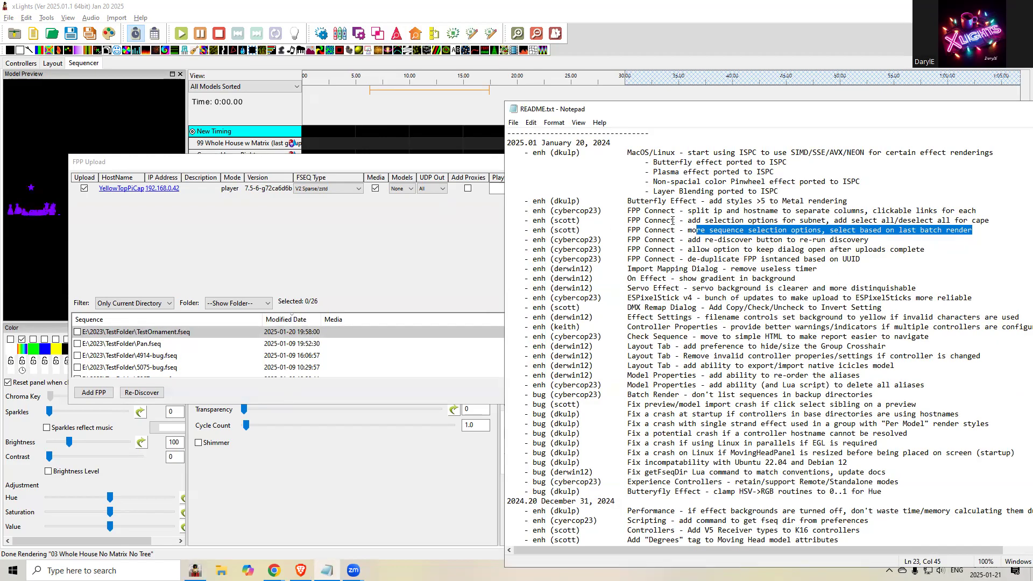
pyautogui.moveTo(990, 220); pyautogui.dragTo(624, 221)
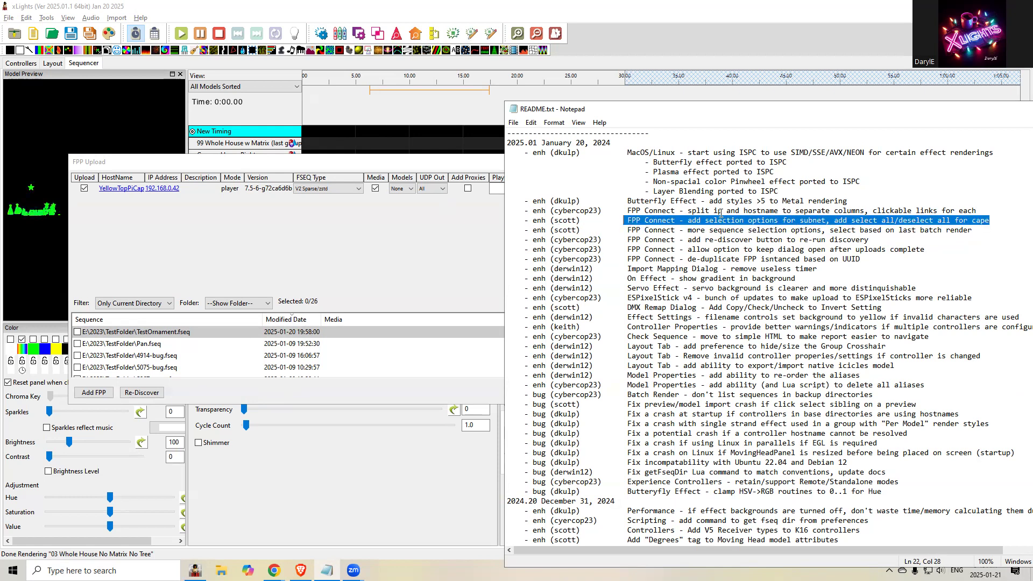
pyautogui.moveTo(633, 210); pyautogui.dragTo(978, 211)
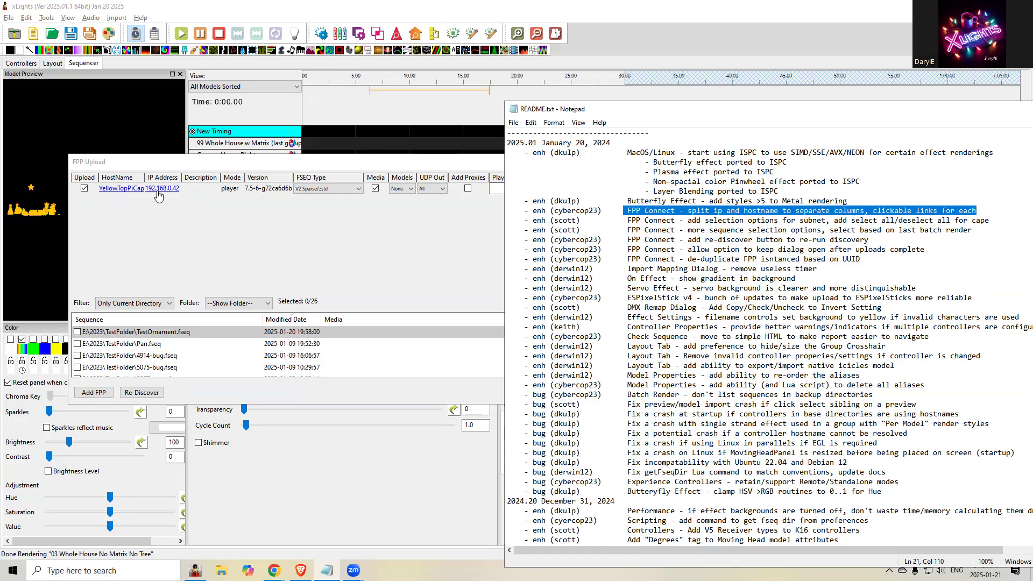
# Step: Return to the FPP Upload dialog and sort the FPP instances by HostName and by IP Address
pyautogui.click(135, 188)
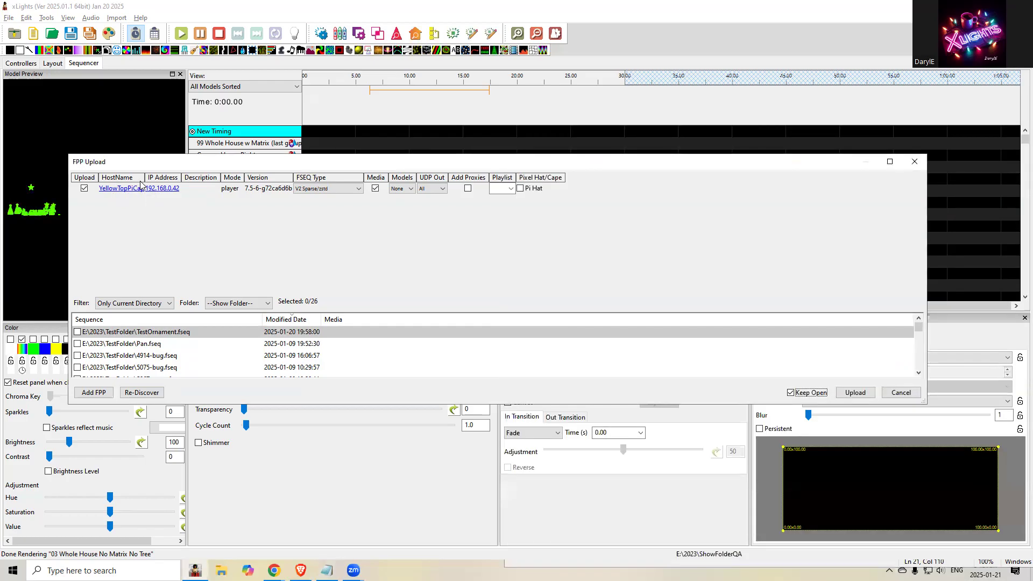
pyautogui.rightClick(129, 183)
pyautogui.click(144, 190)
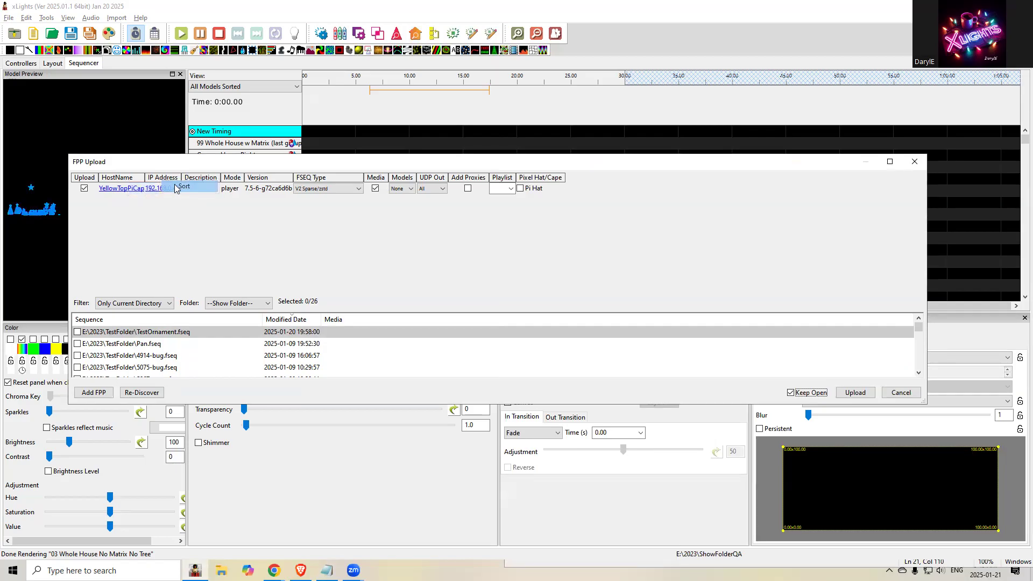
# Step: Switch to the README, highlight the MacOS/Linux ISPC and Butterfly Effect Metal rendering entries, and review the 2025.01 release list
pyautogui.hotkey('alt', 'Tab')
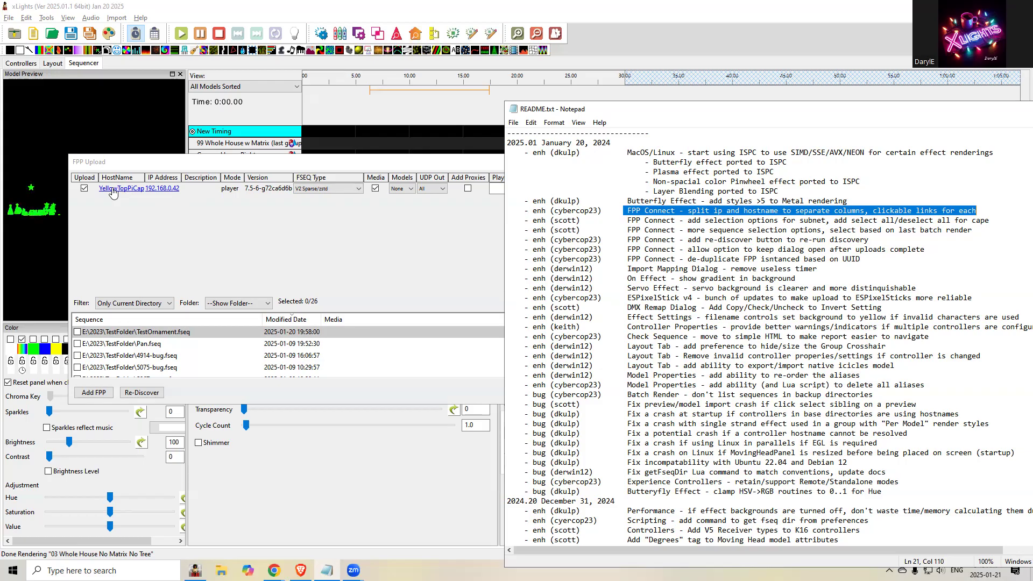
pyautogui.scroll(2, 672, 295)
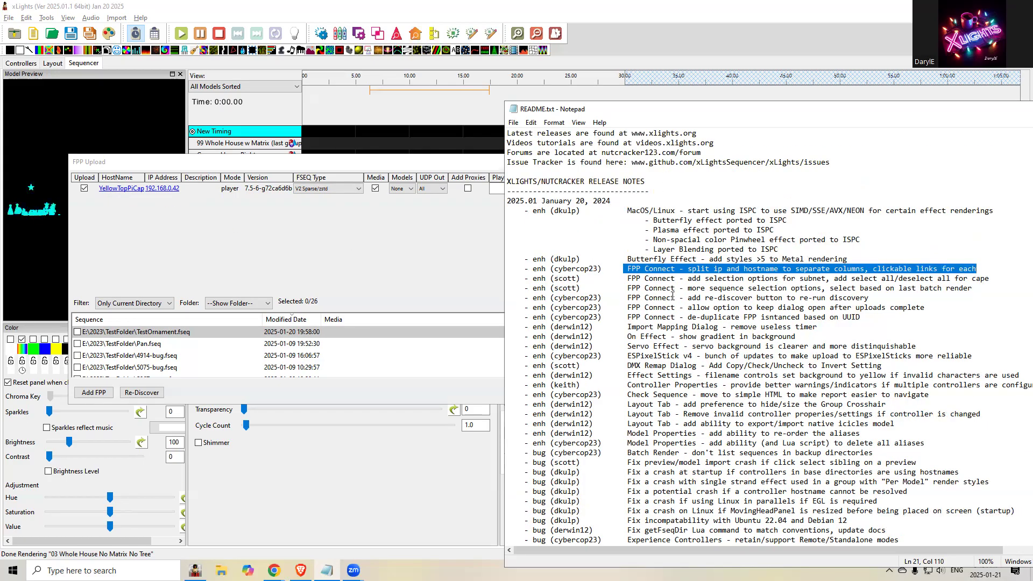
pyautogui.moveTo(857, 253); pyautogui.dragTo(507, 212)
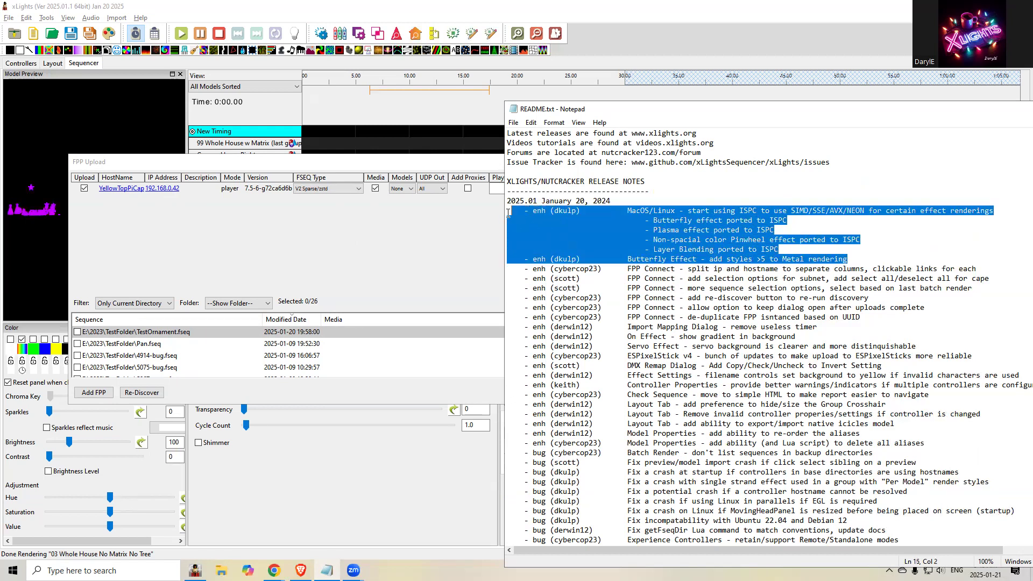
pyautogui.click(721, 262)
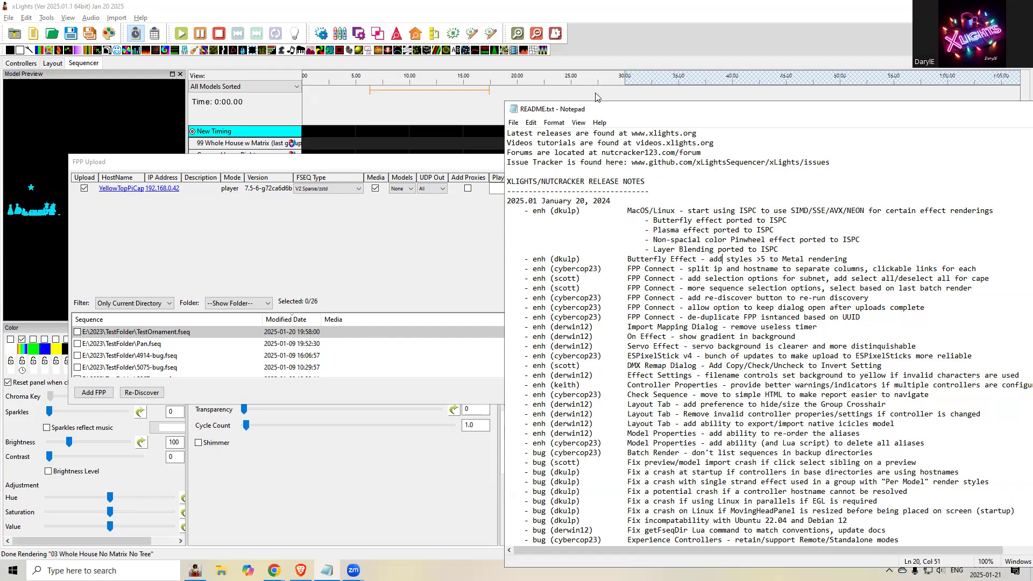
pyautogui.moveTo(617, 111); pyautogui.dragTo(492, 67)
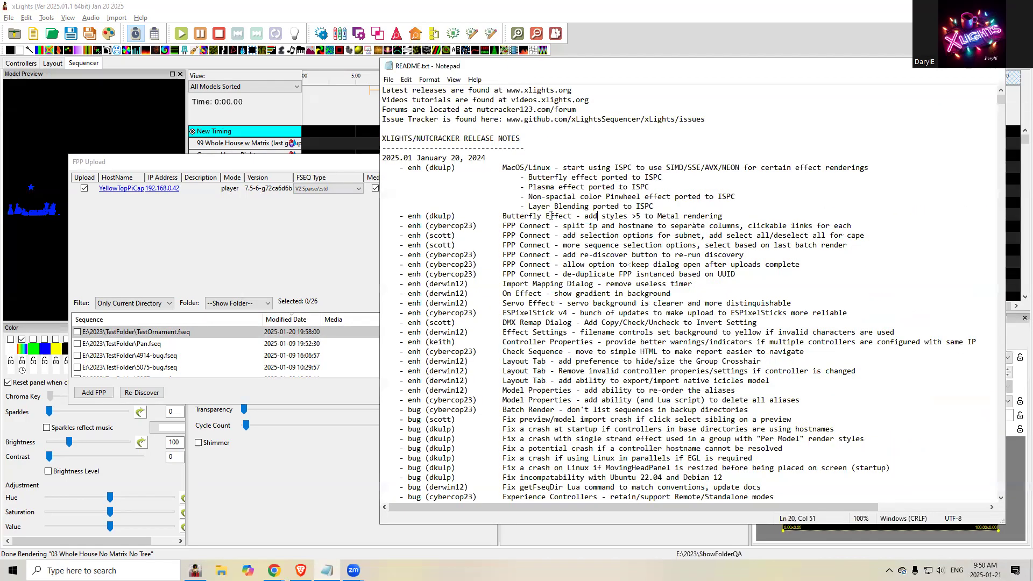
pyautogui.scroll(-3, 650, 307)
pyautogui.scroll(2, 650, 307)
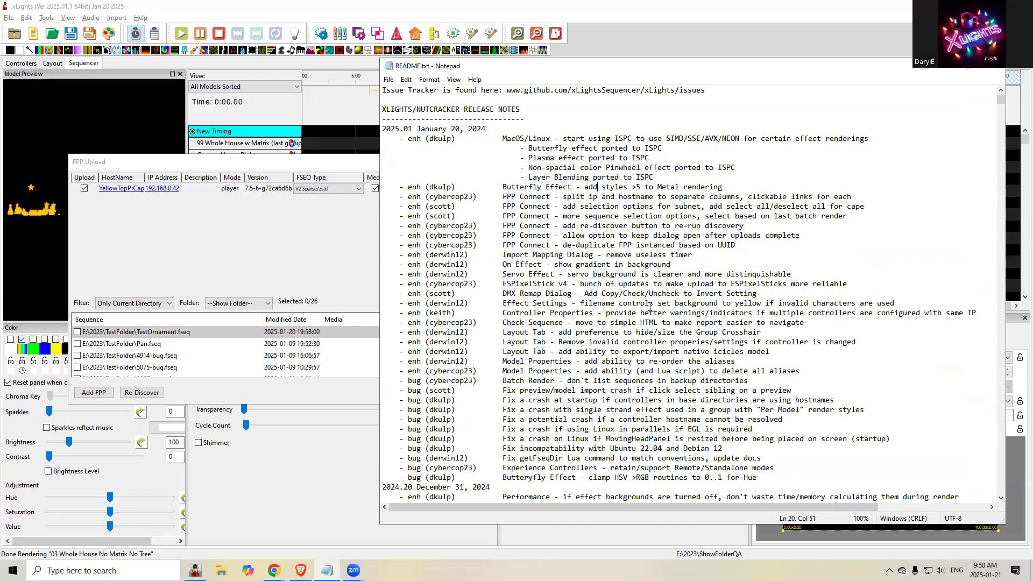